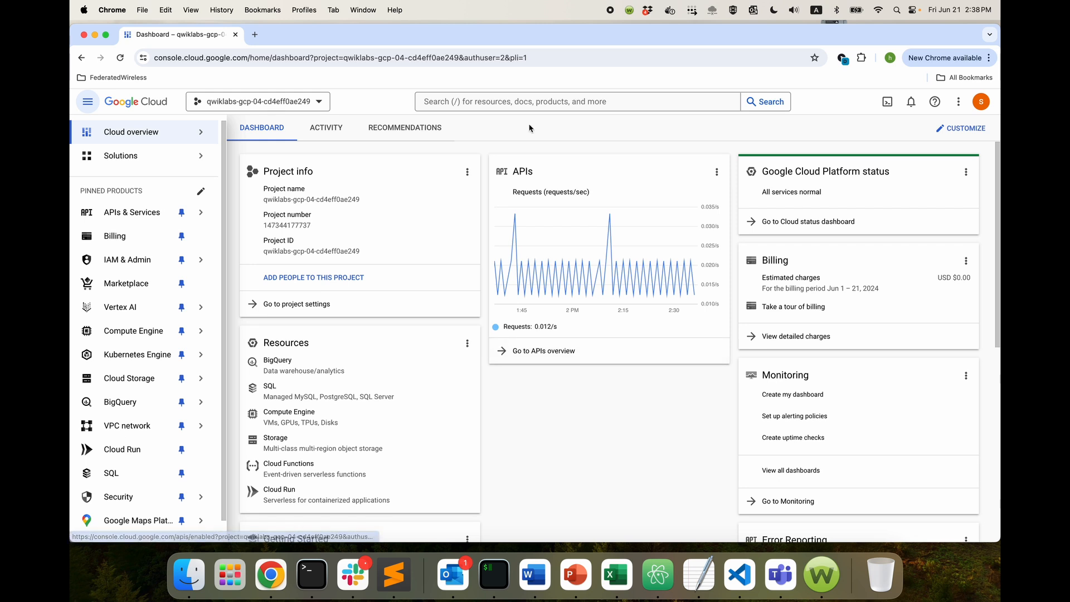
Search the console for BigQuery, open it, dismiss the welcome dialog and bring up an empty query.
left_click(514, 102)
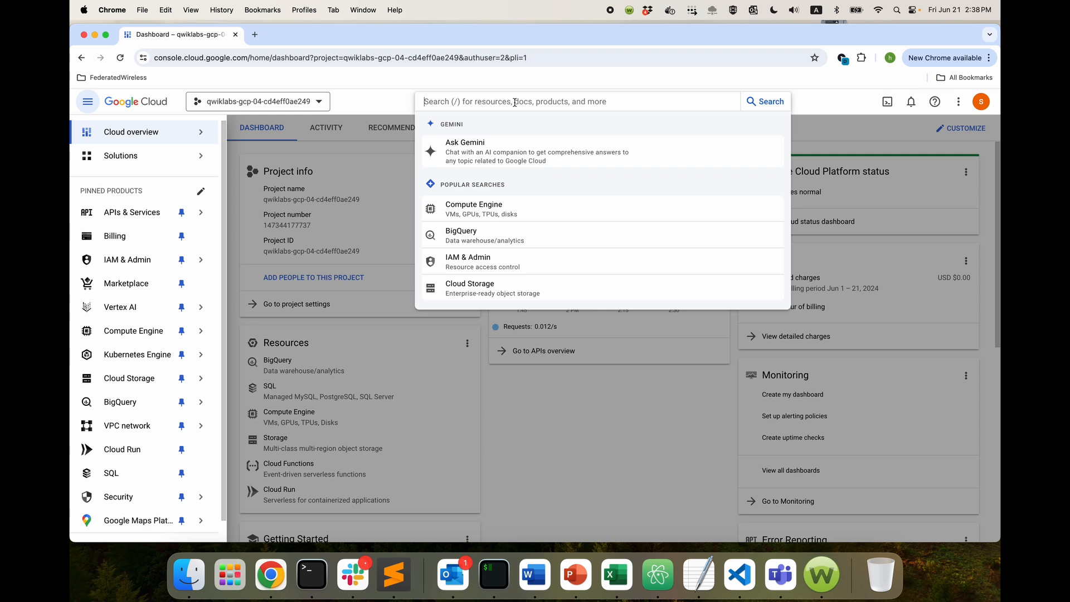
type("bigqu")
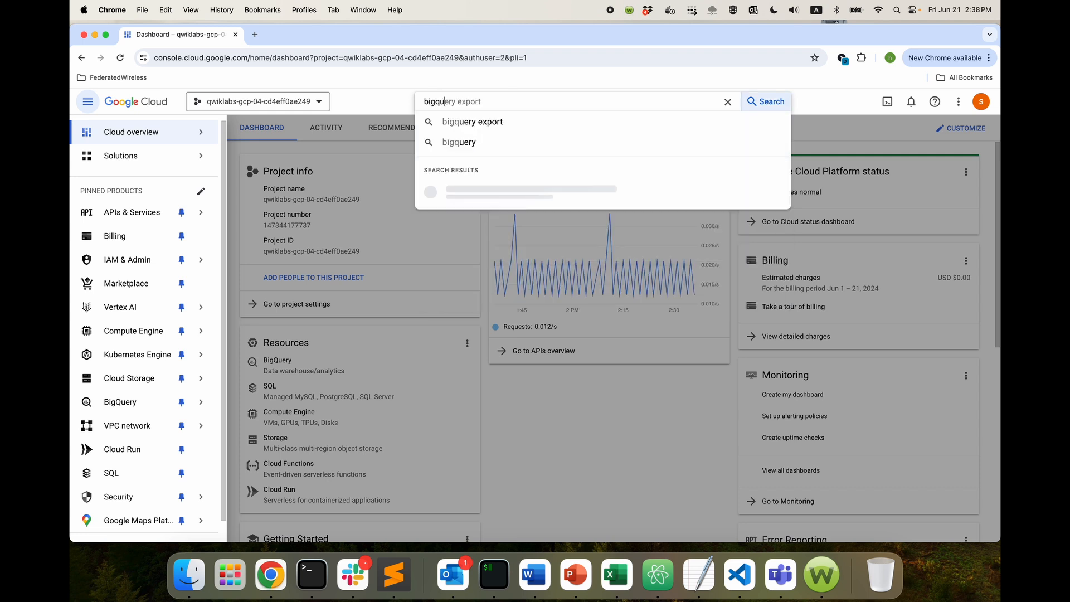
left_click(457, 193)
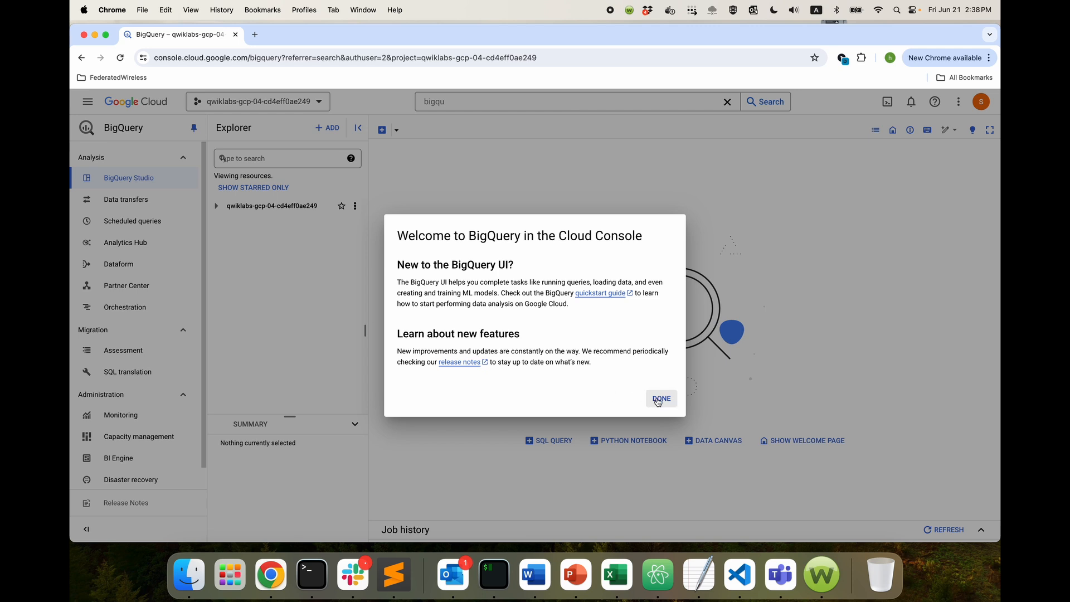
left_click(660, 397)
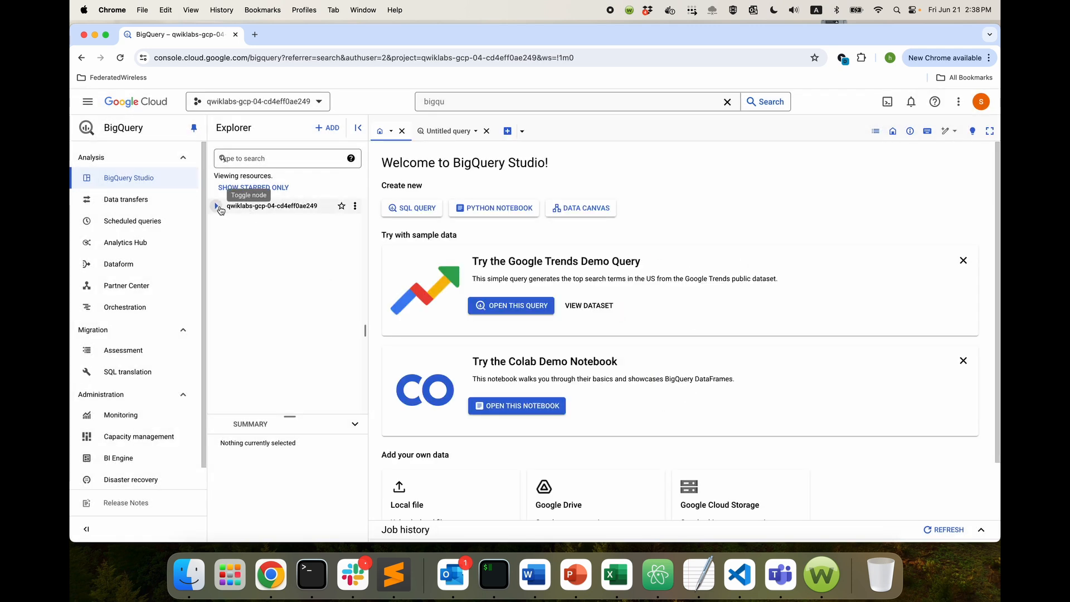
left_click(434, 204)
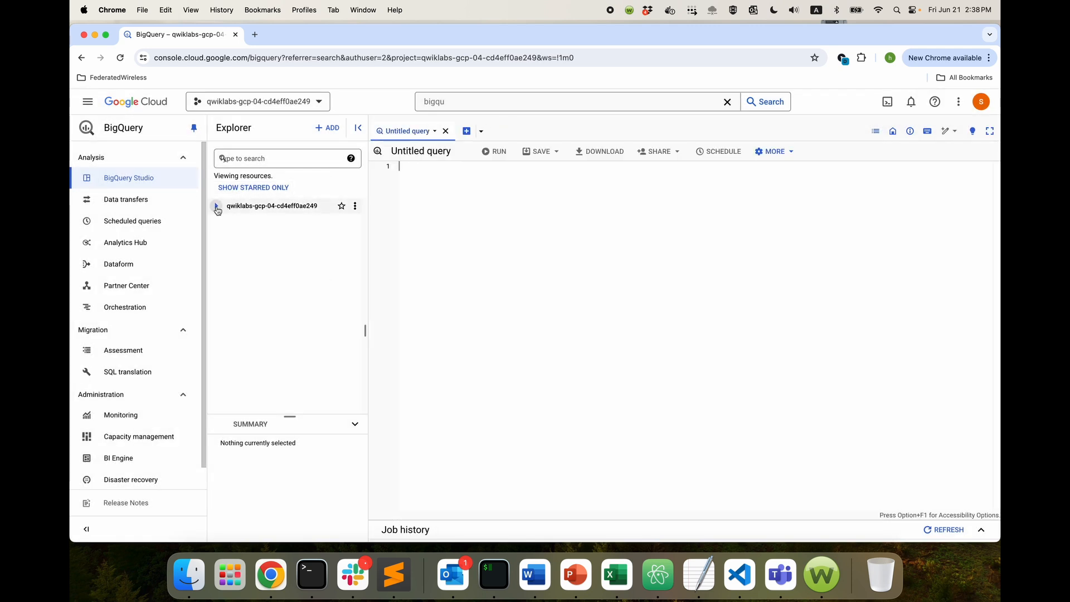
Open the project's taxirides dataset and expand it to list its tables.
left_click(281, 283)
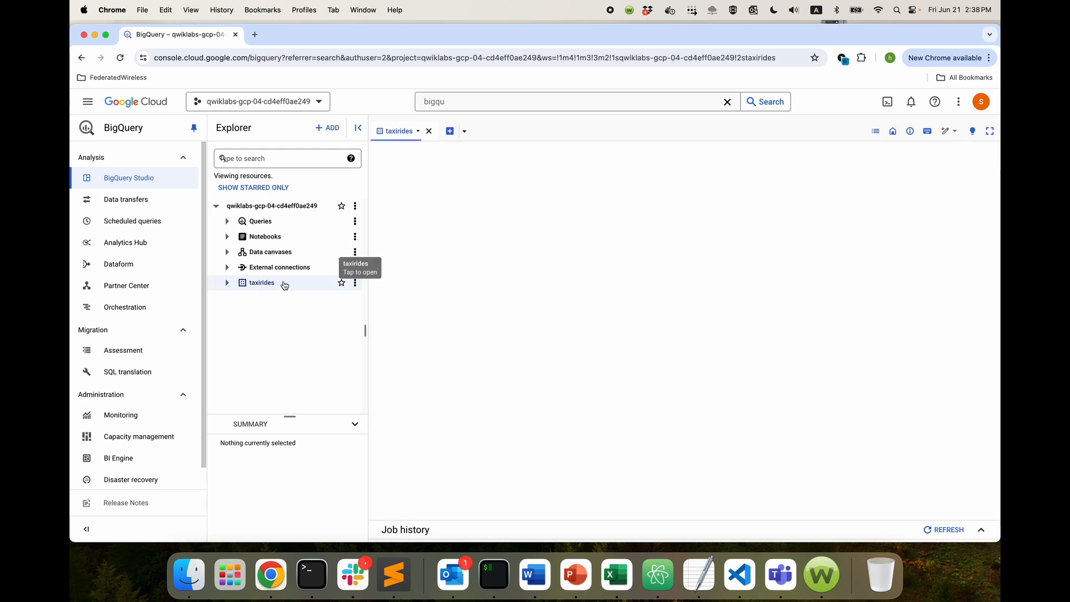
left_click(355, 283)
left_click(260, 281)
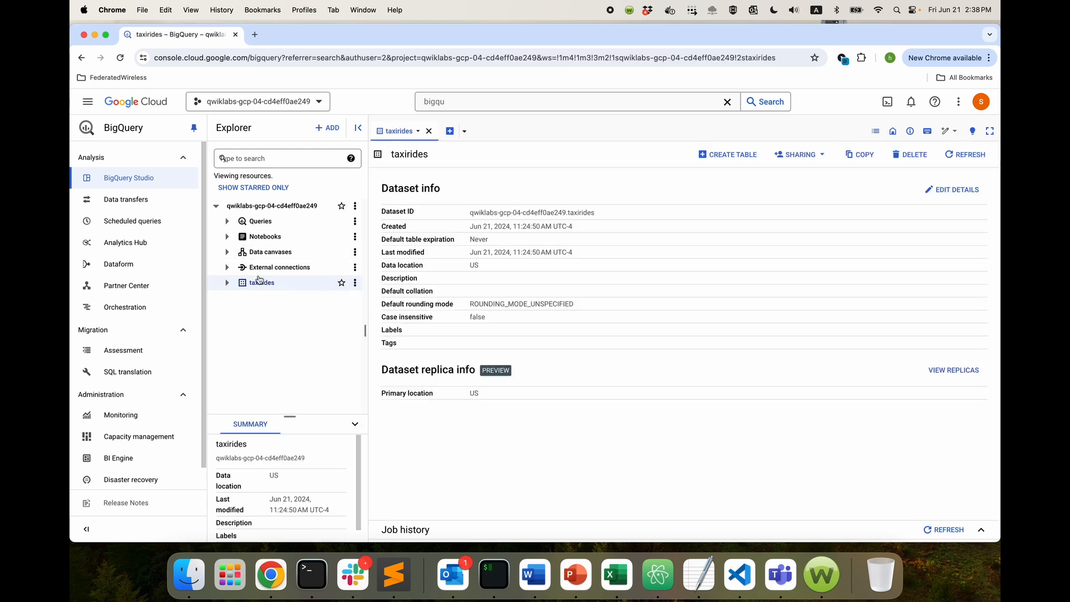
left_click(227, 283)
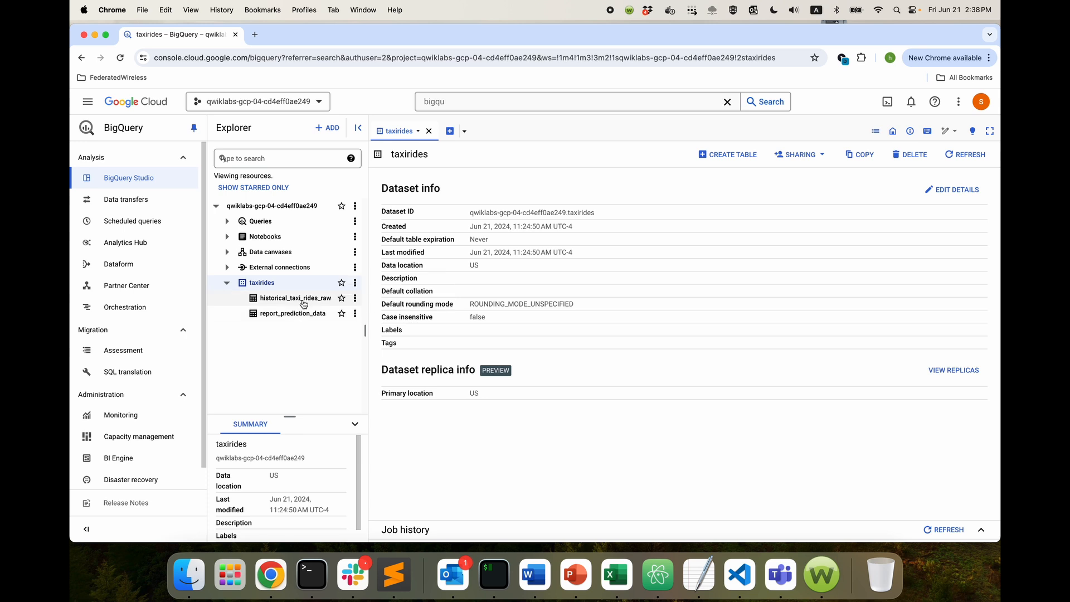
Review the schema fields of the historical_taxi_rides_raw table and preview its rows.
left_click(316, 298)
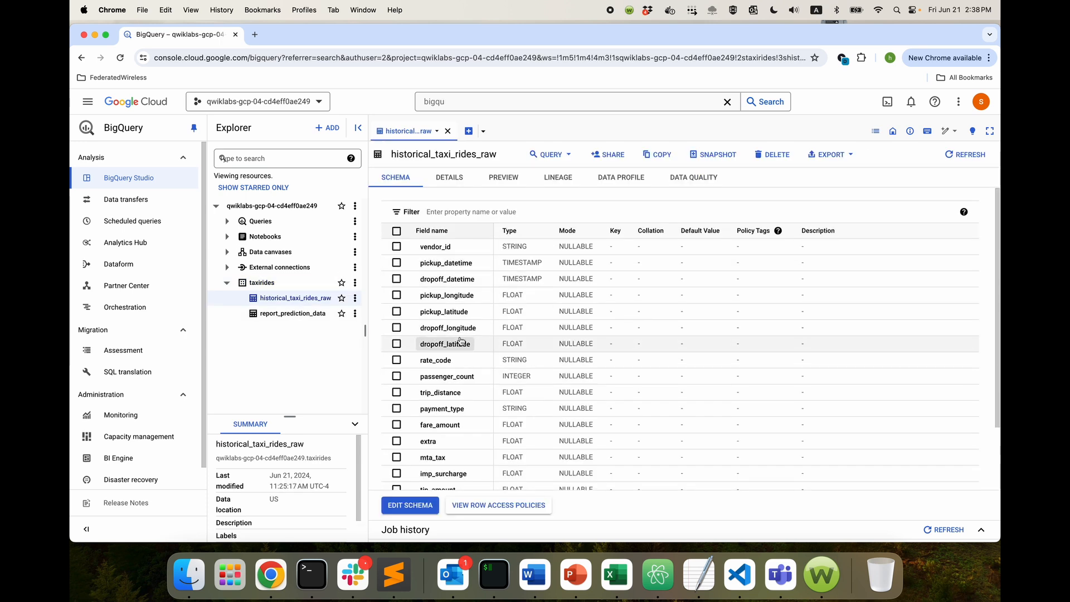
scroll(461, 342, "down", 2)
scroll(460, 341, "down", 2)
scroll(460, 341, "up", 5)
left_click(508, 177)
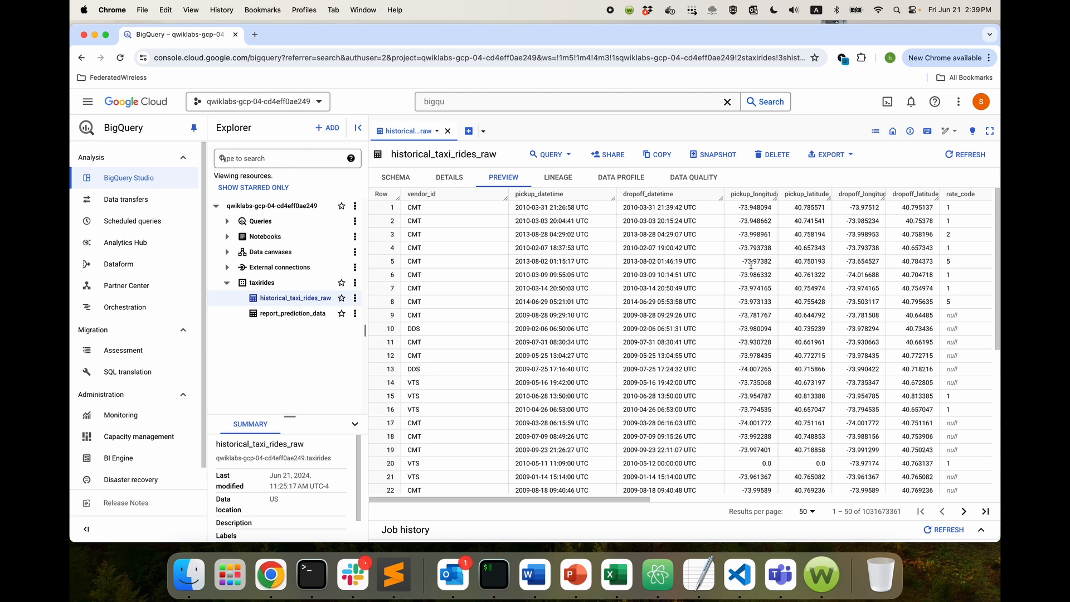
Search the console for Dataprep and open the service.
left_click(478, 101)
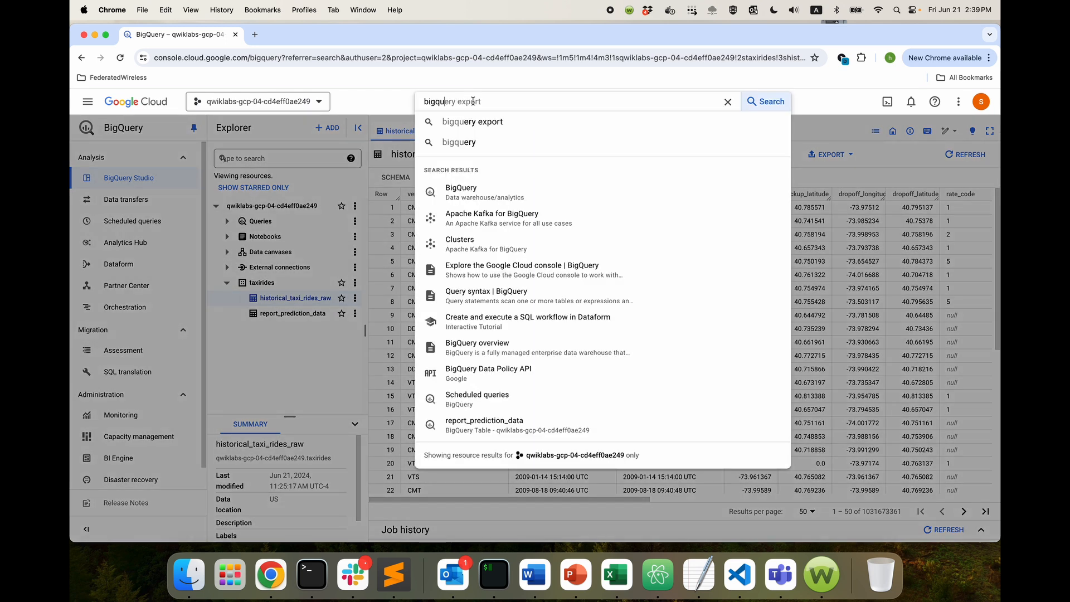
key("super+a")
type("data")
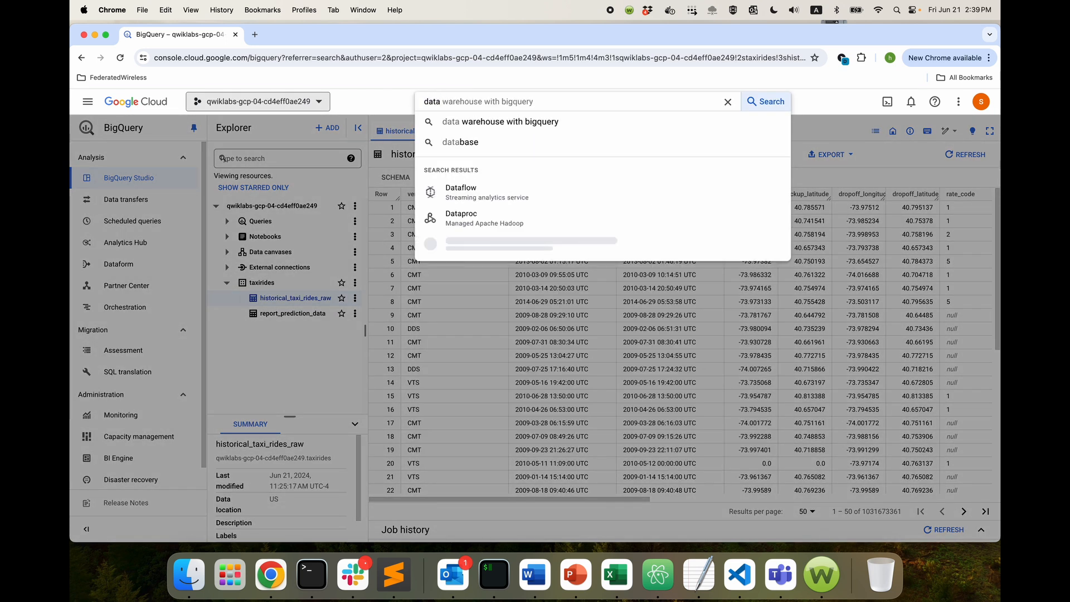
type("pred")
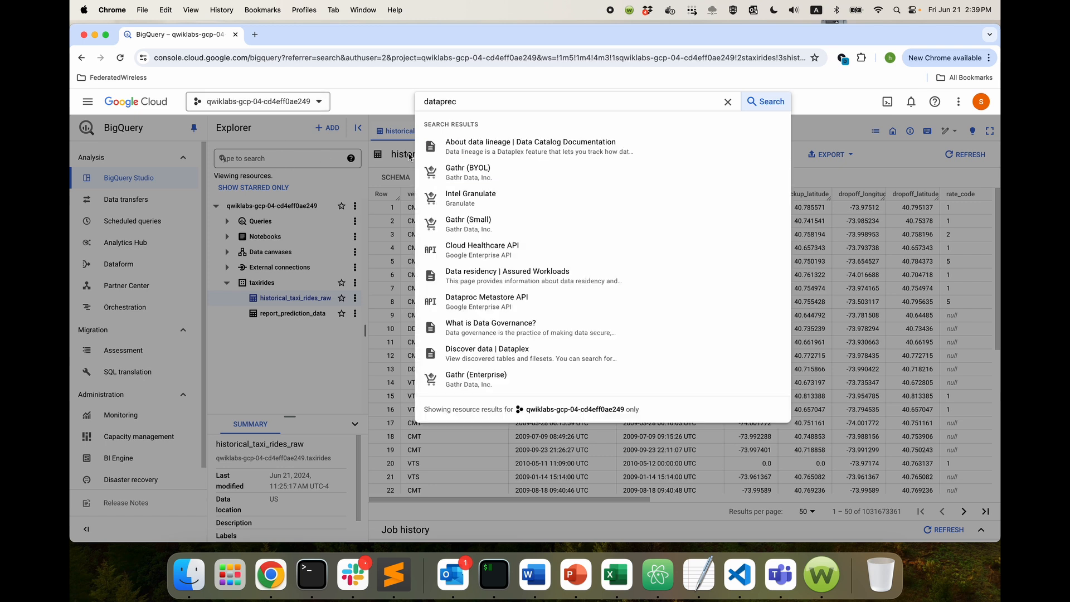
key("BackSpace")
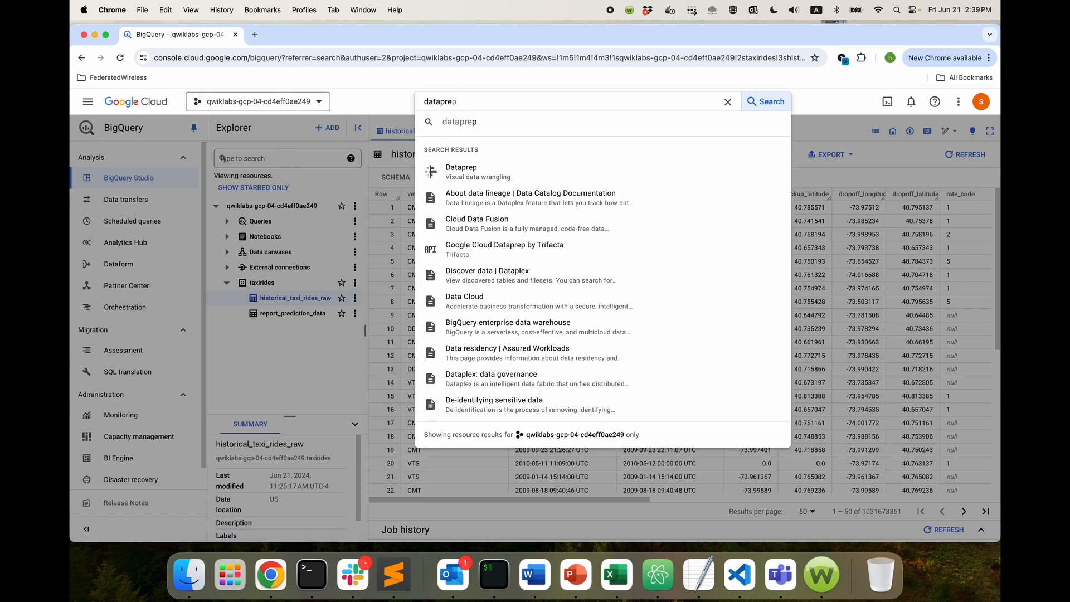
type("p")
left_click(478, 144)
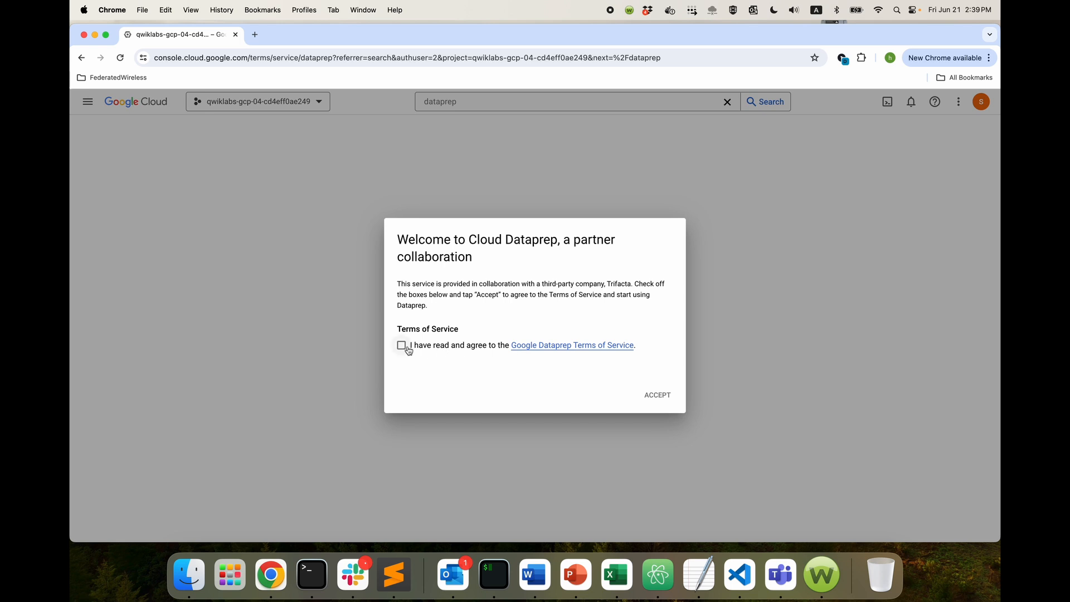
Accept the Google Dataprep Terms of Service and authorize Trifacta to access the project data.
left_click(401, 345)
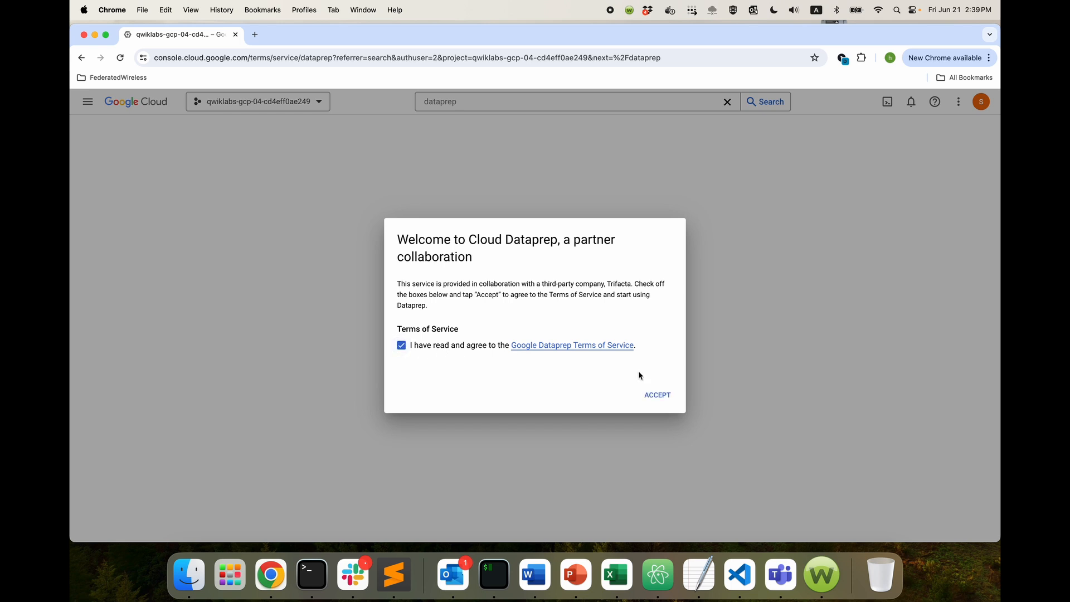
left_click(657, 397)
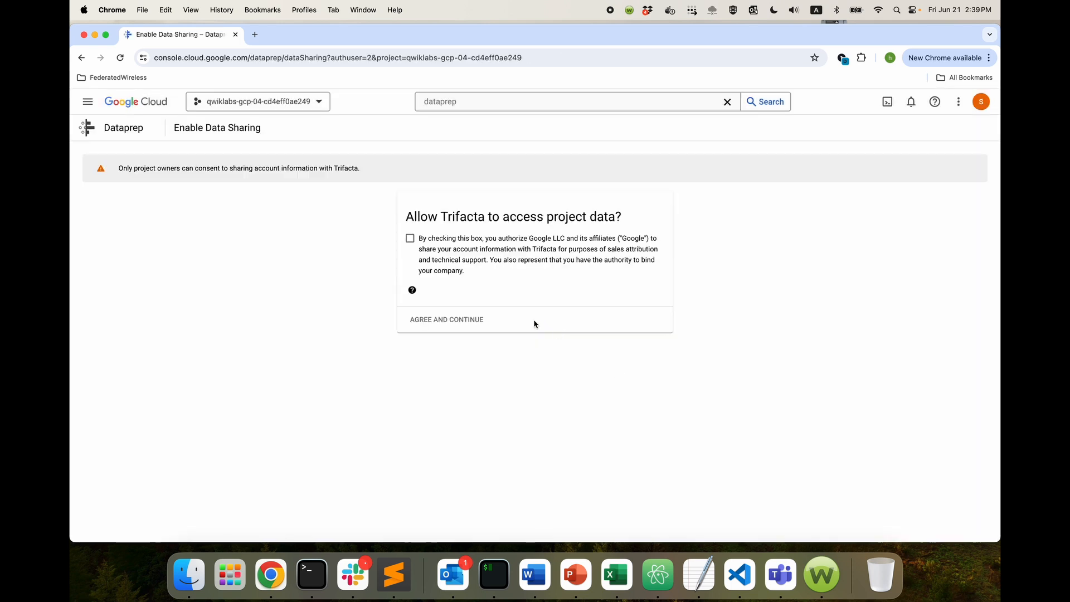
left_click(411, 240)
left_click(443, 320)
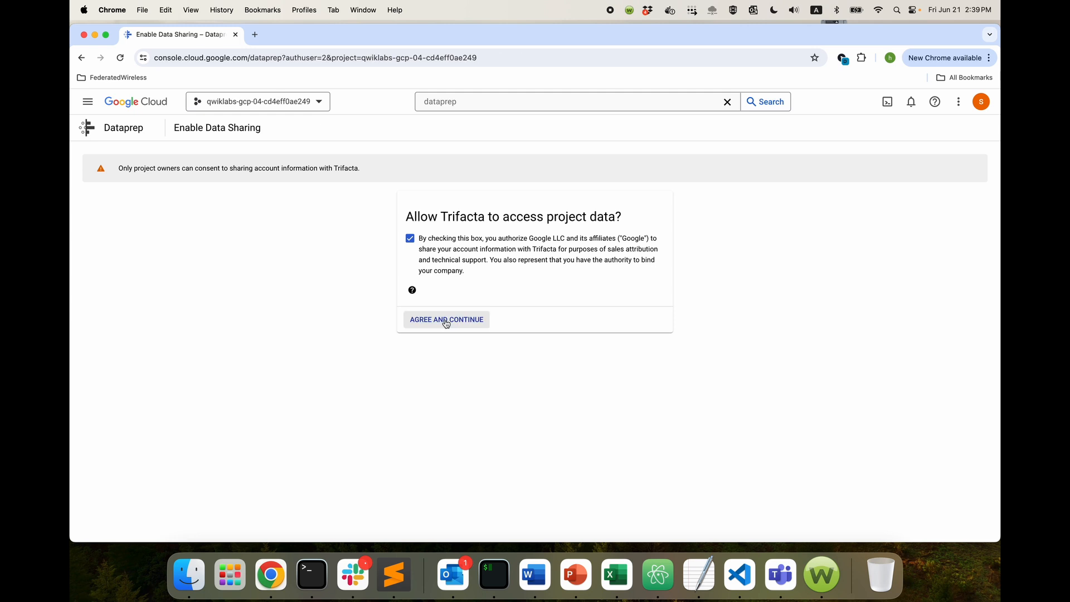
left_click(422, 312)
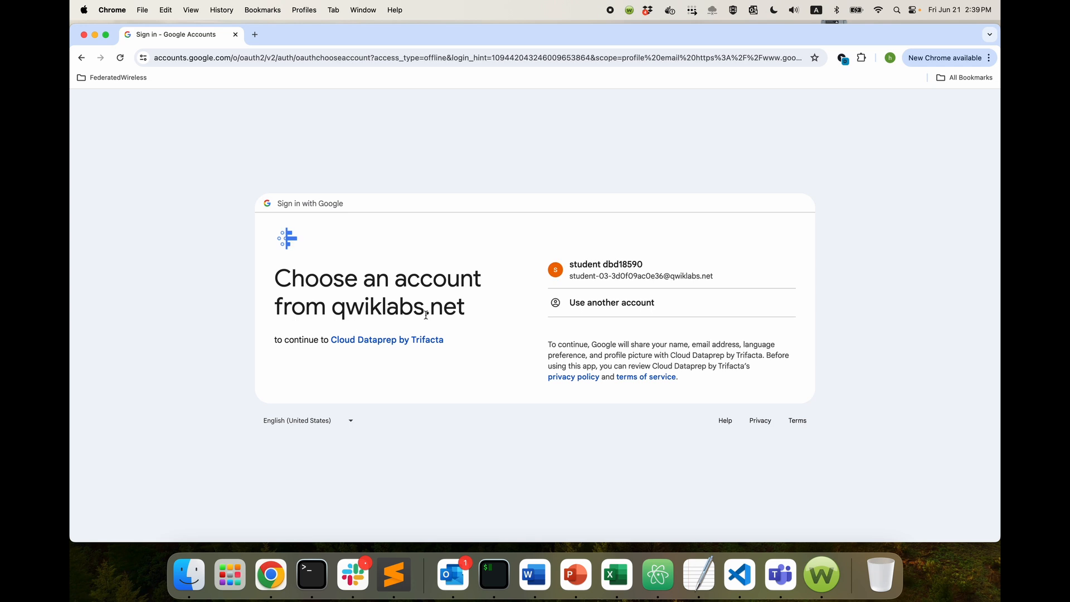
Sign in to Cloud Dataprep with the student account and allow it to view the Cloud Platform projects.
left_click(602, 276)
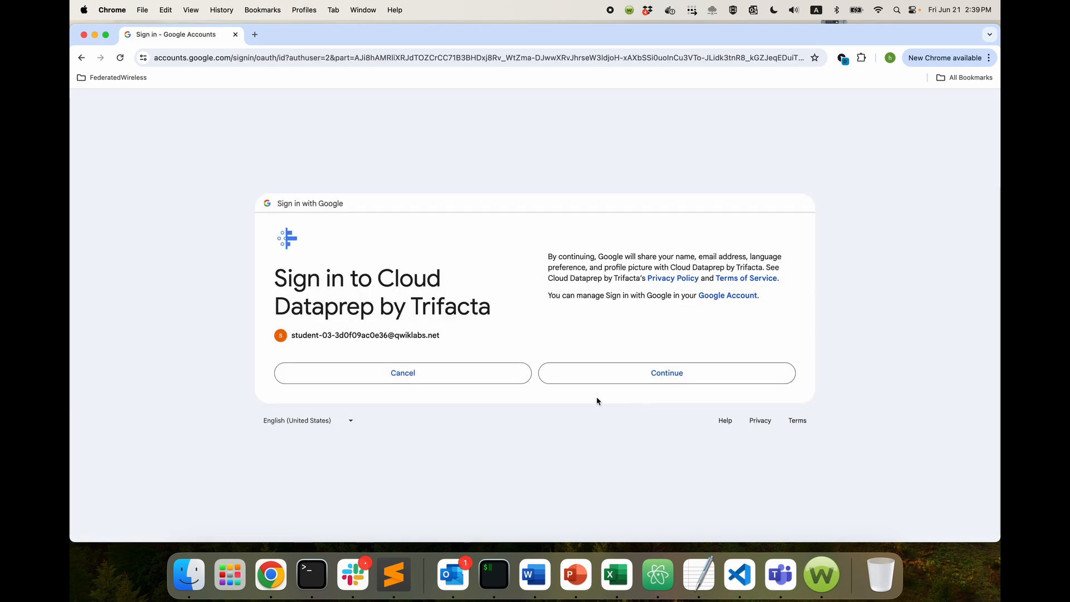
left_click(637, 370)
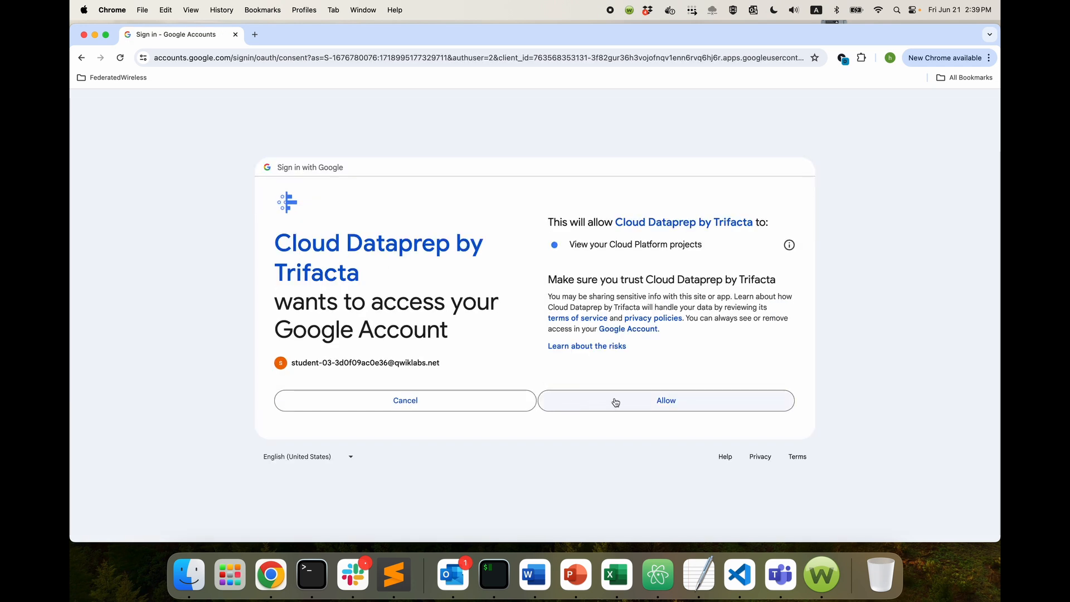
left_click(615, 400)
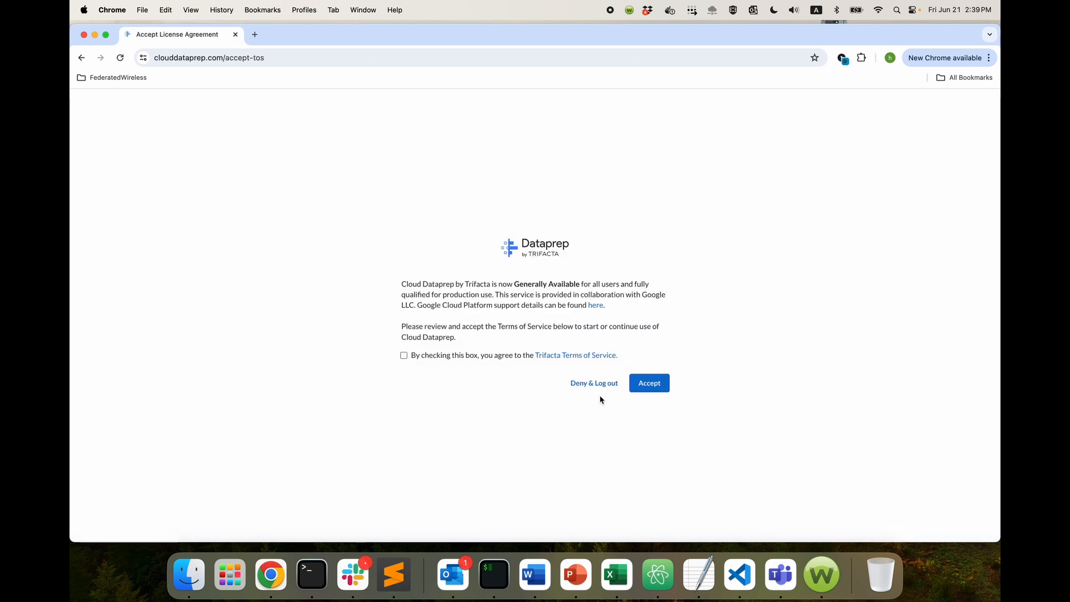
Agree to the Trifacta Terms of Service and complete the first-time setup with the default storage location.
left_click(404, 355)
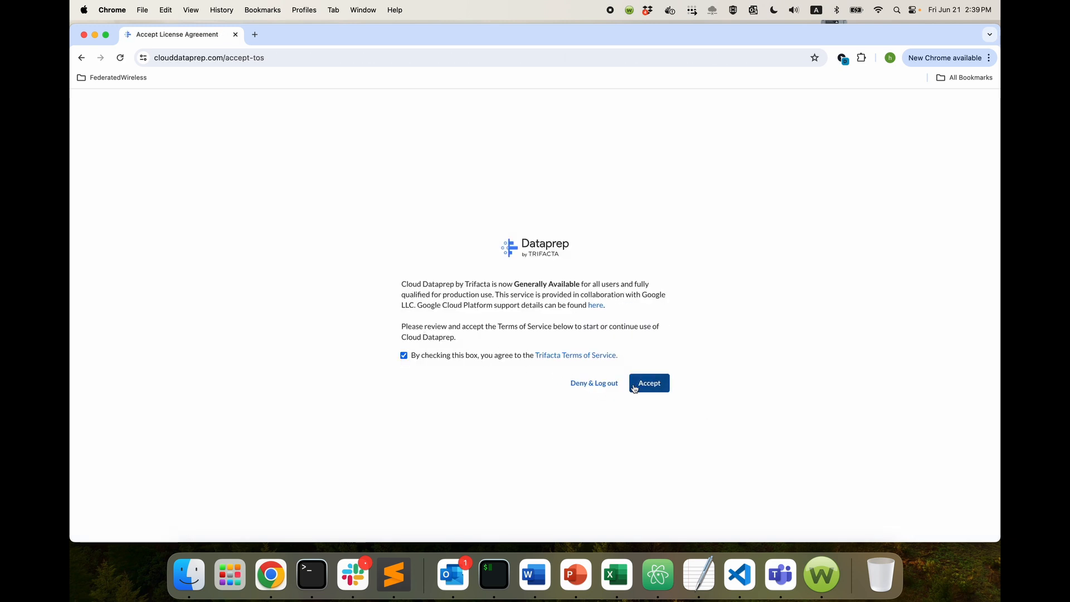
left_click(655, 389)
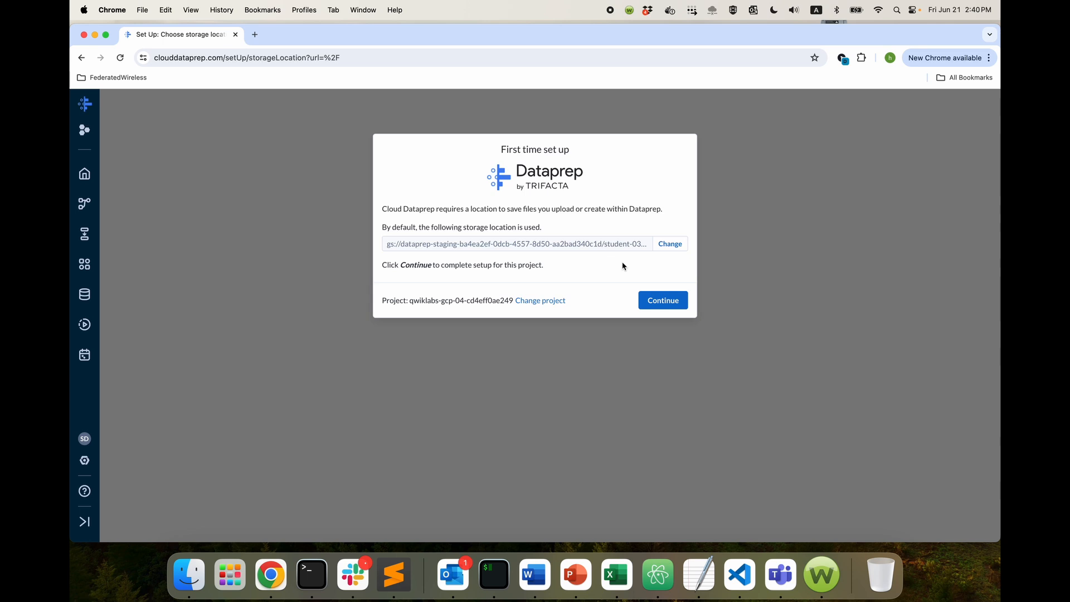
left_click(663, 301)
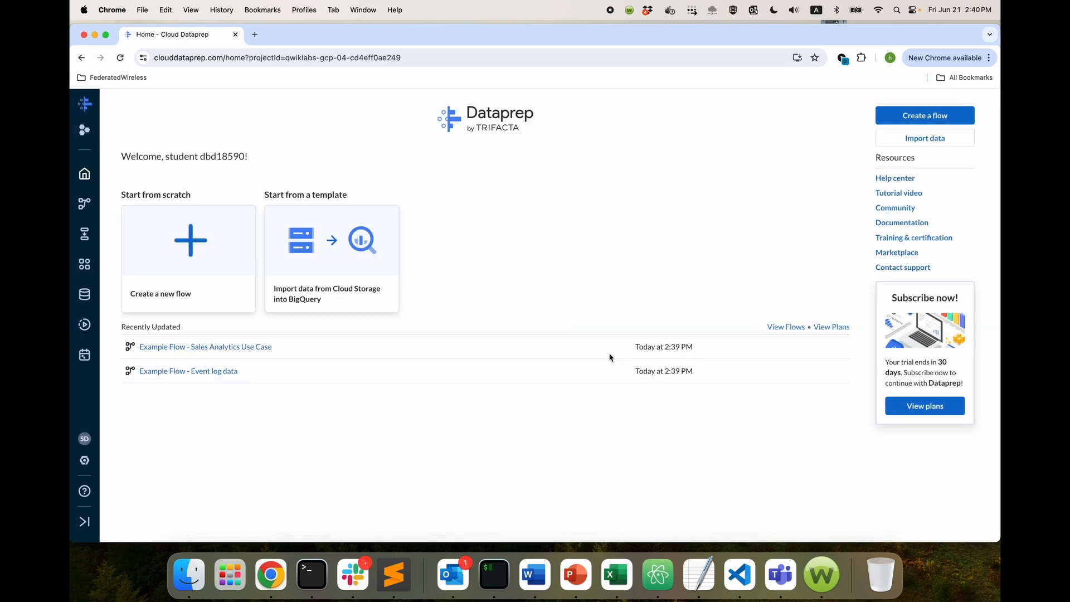
Create a new flow and import the historical_taxi_rides_raw table from the taxirides dataset in BigQuery into it.
left_click(190, 257)
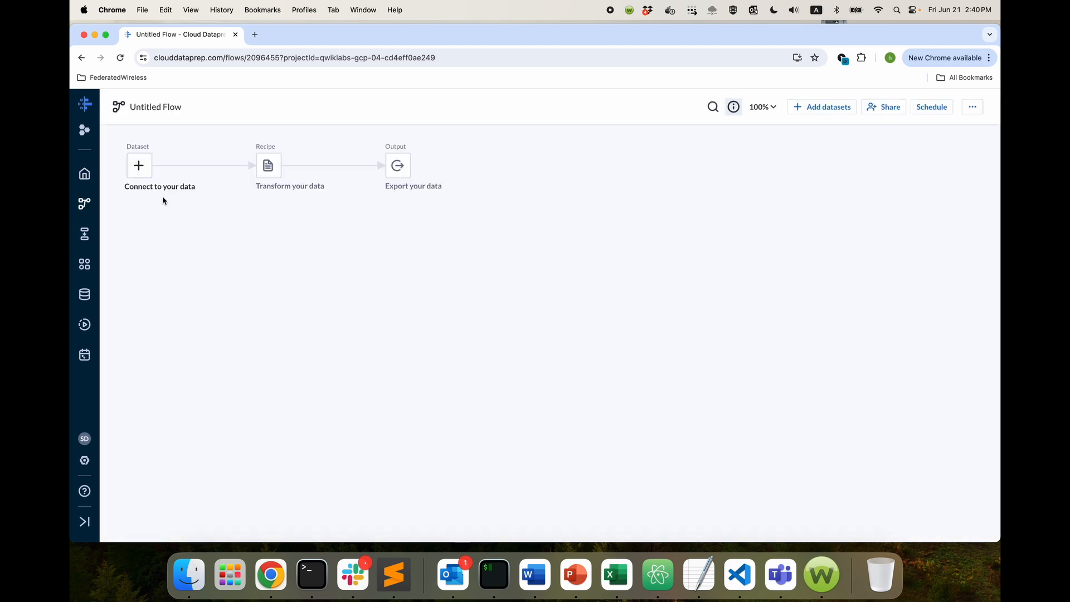
left_click(143, 169)
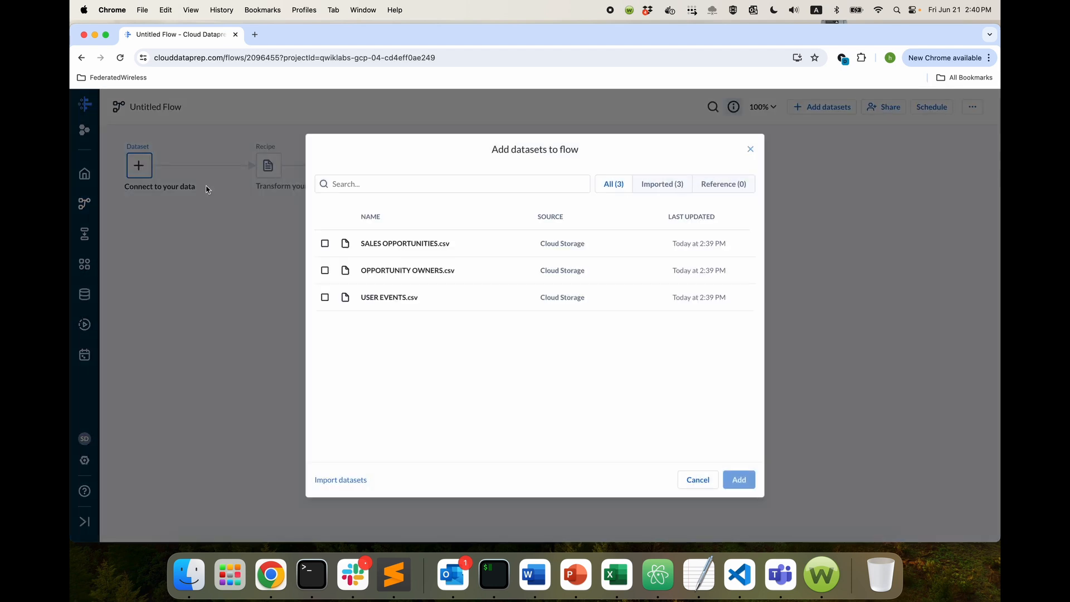
left_click(341, 479)
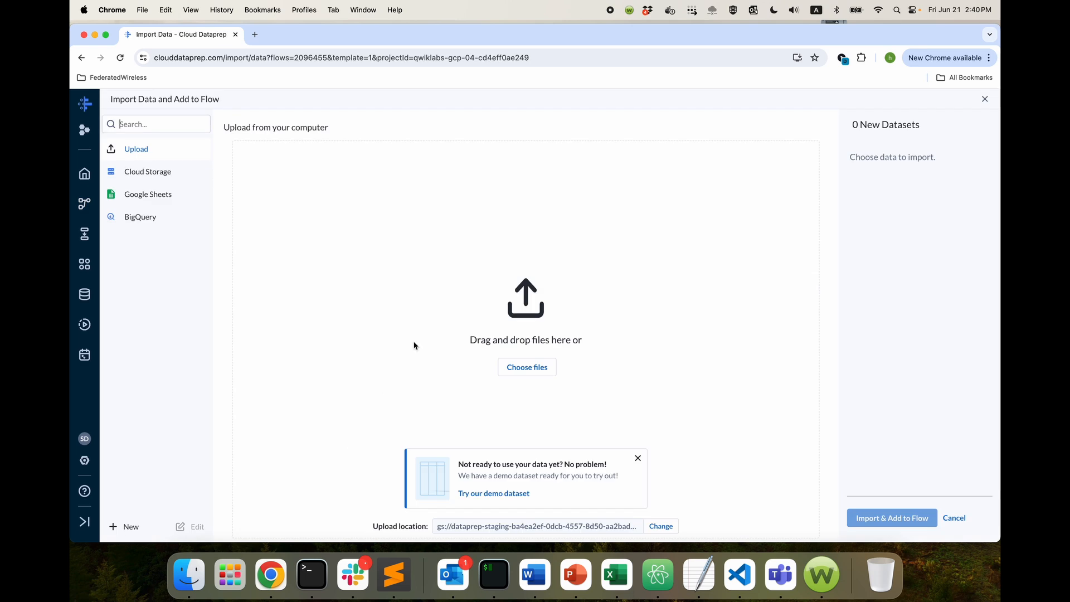
left_click(129, 194)
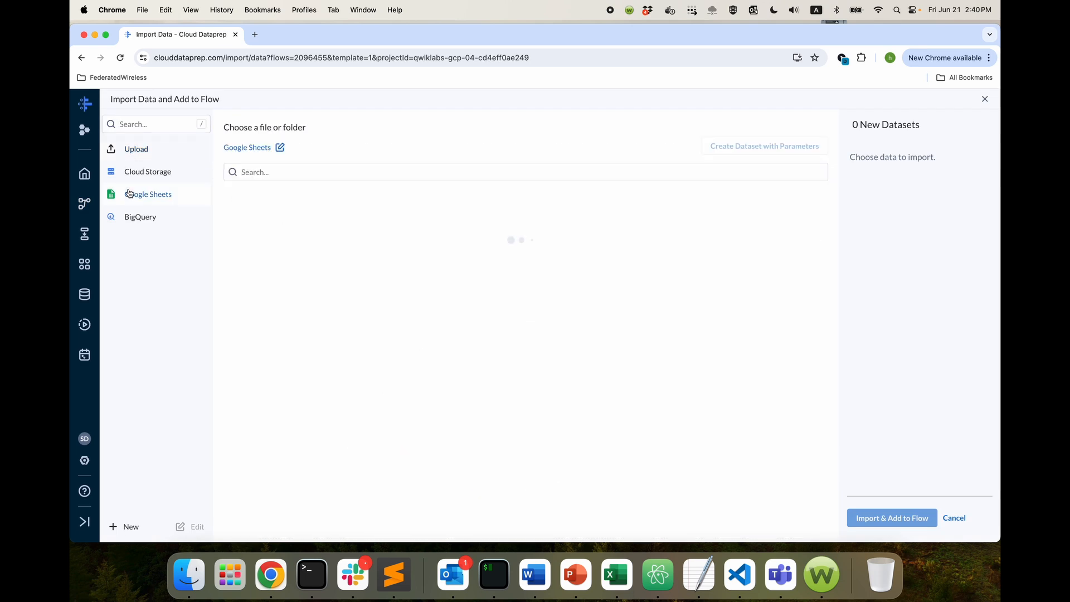
left_click(136, 218)
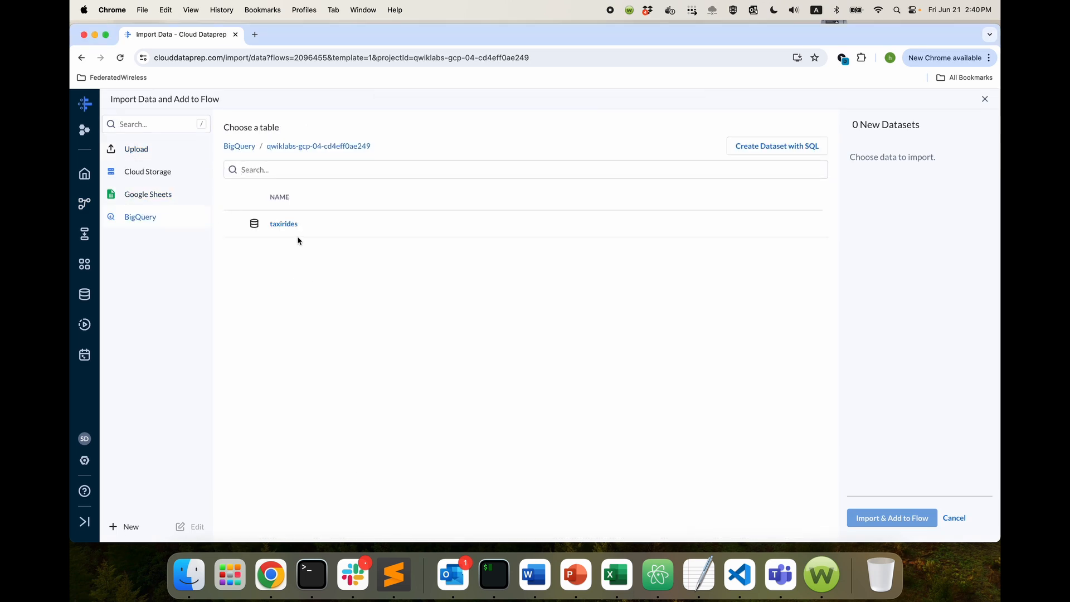
left_click(291, 225)
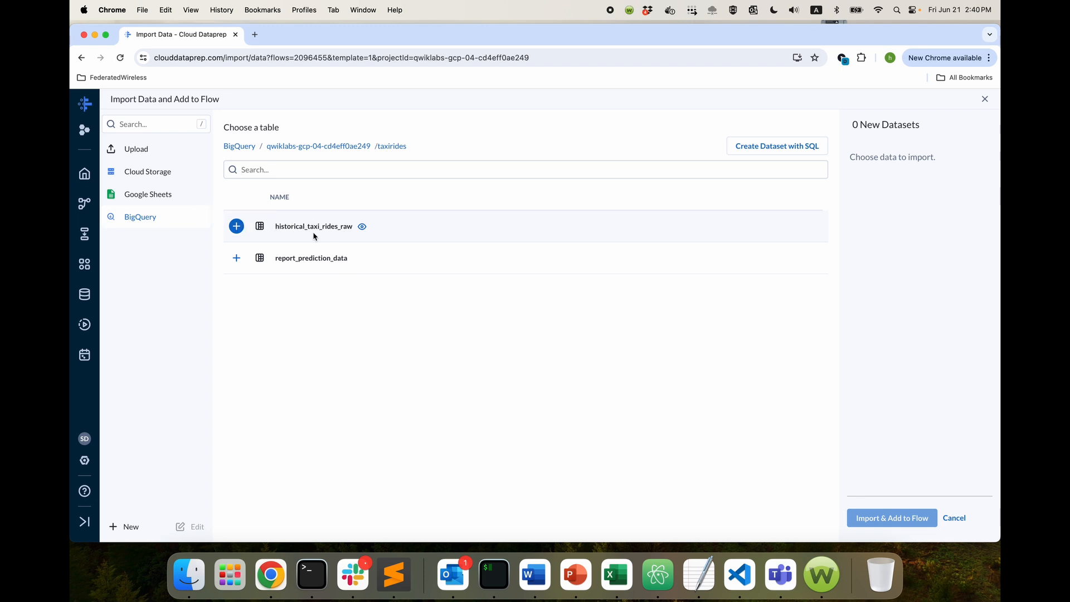
left_click(236, 226)
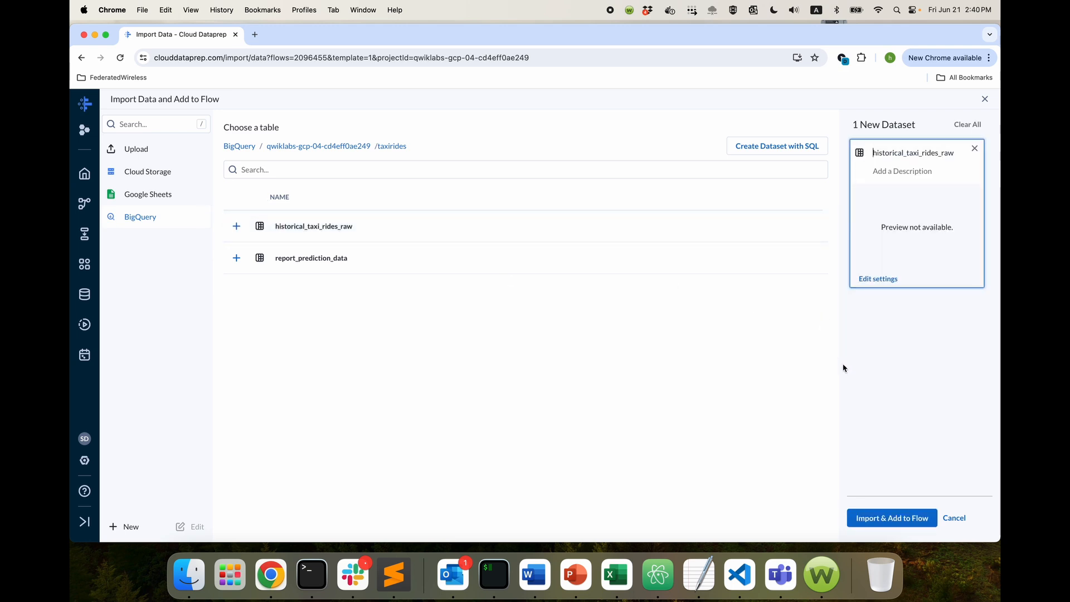
left_click(883, 521)
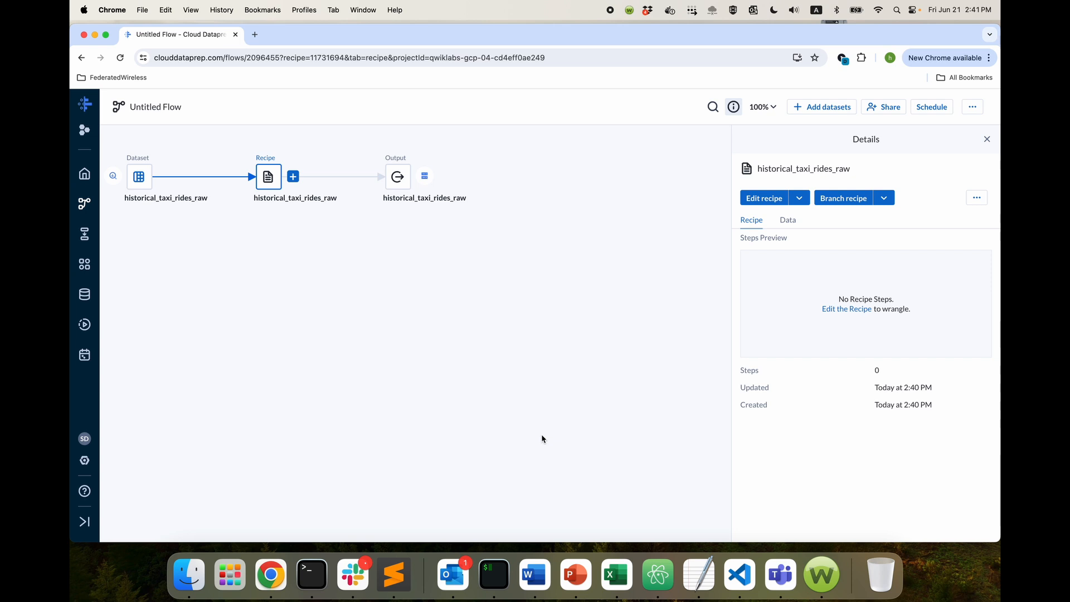
Open the historical_taxi_rides_raw recipe for editing and look through the columns of its data grid.
left_click(767, 199)
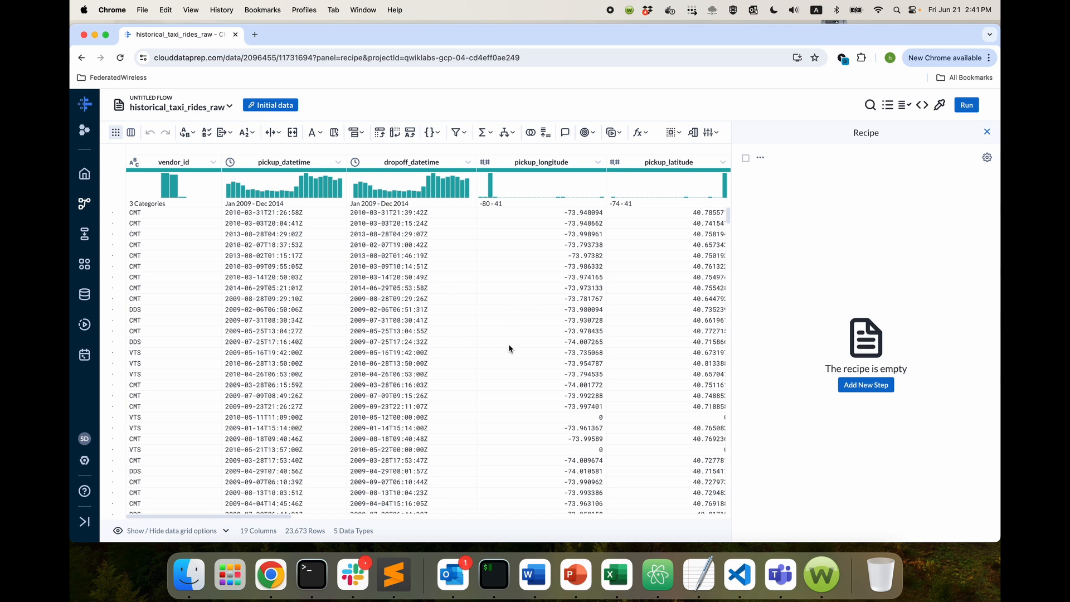
scroll(509, 349, "right", 15)
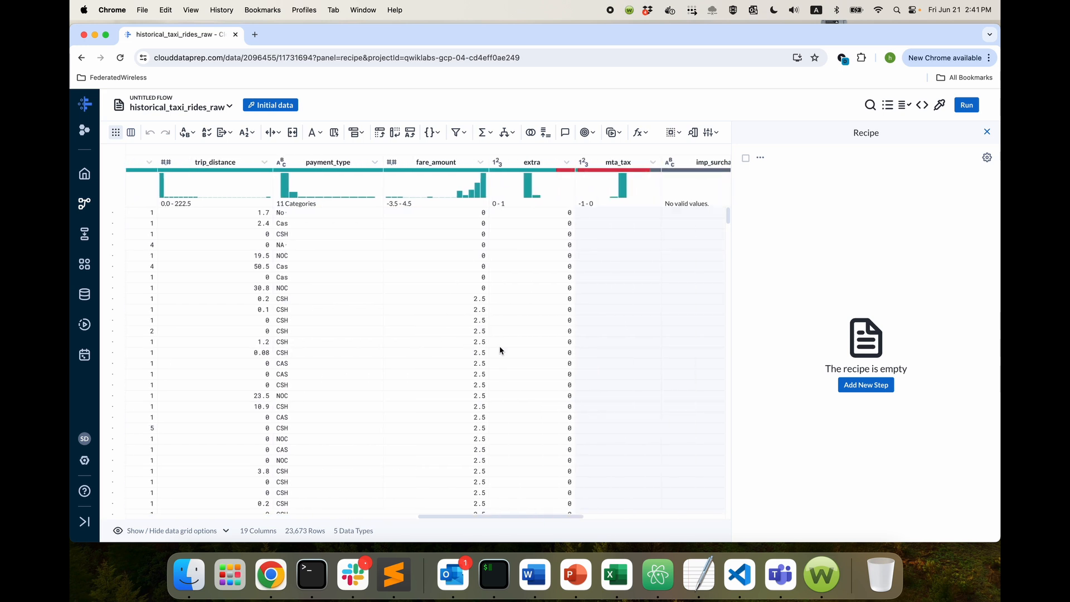
Examine the value distributions and data quality bars of the columns, including rate_code, extra and mta_tax, for missing or mismatched values.
scroll(500, 350, "right", 3)
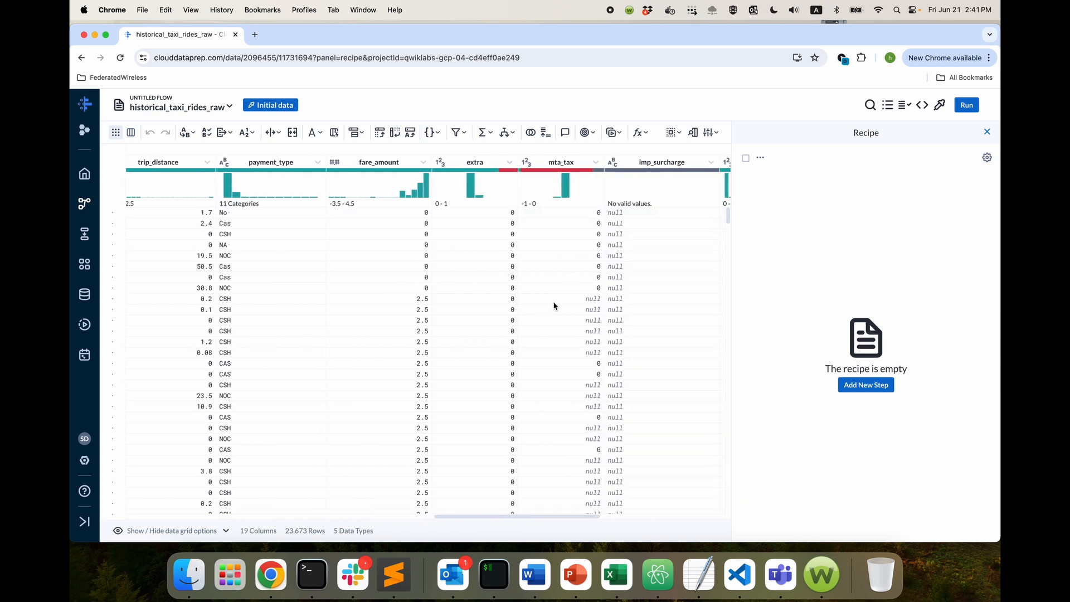
scroll(480, 304, "left", 10)
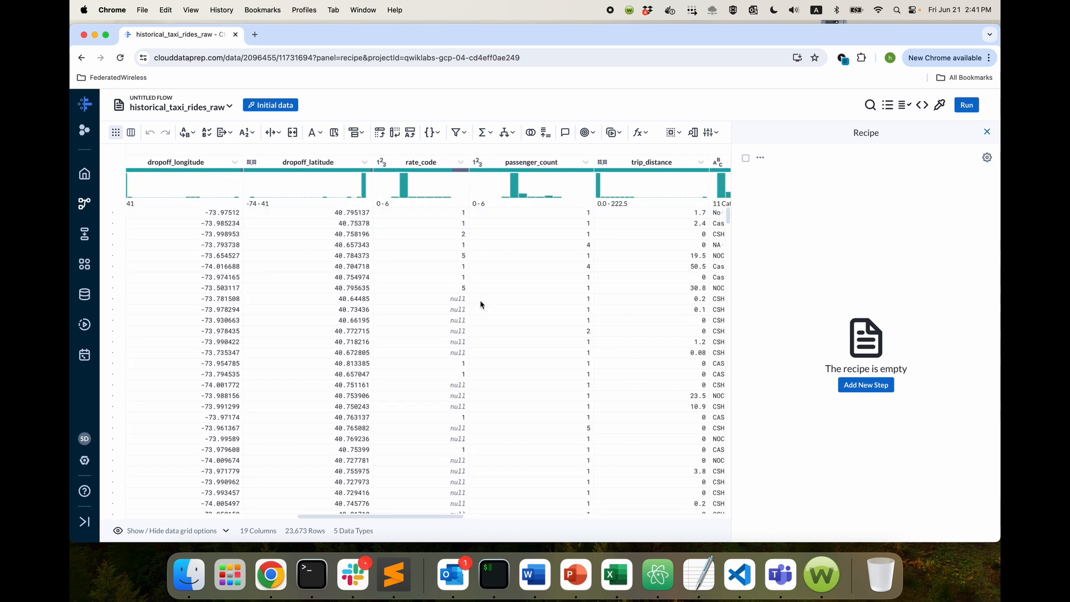
scroll(481, 304, "right", 5)
scroll(481, 302, "right", 5)
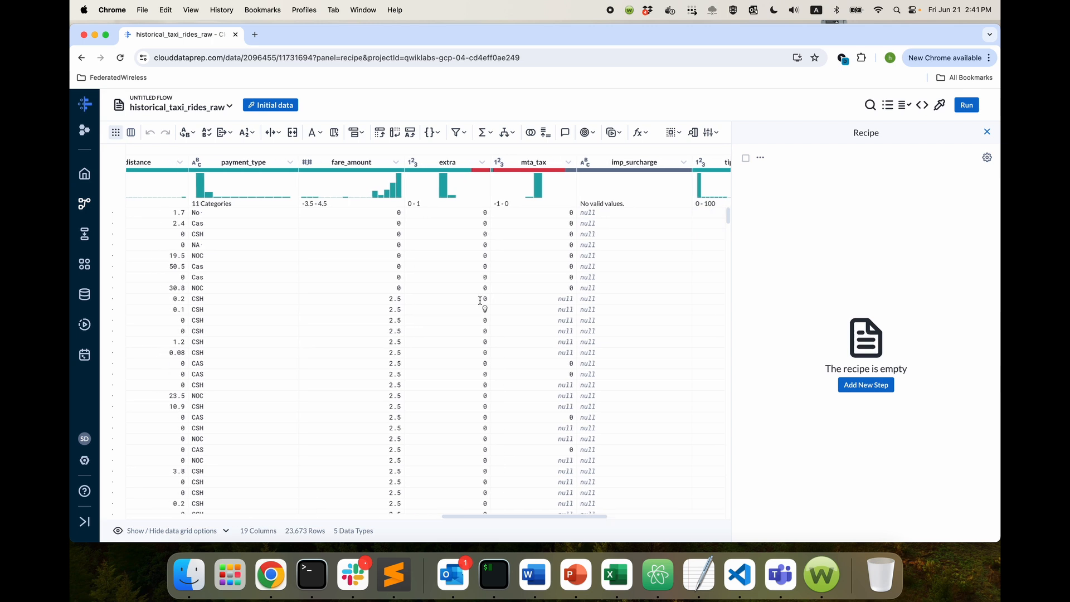
scroll(481, 302, "left", 12)
scroll(481, 304, "left", 5)
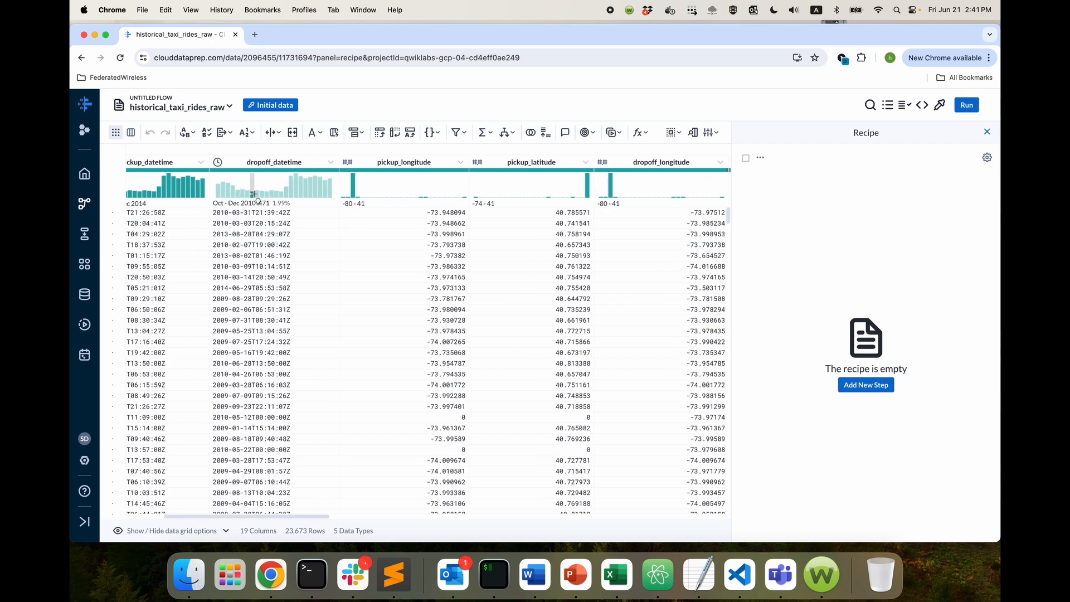
scroll(316, 240, "left", 5)
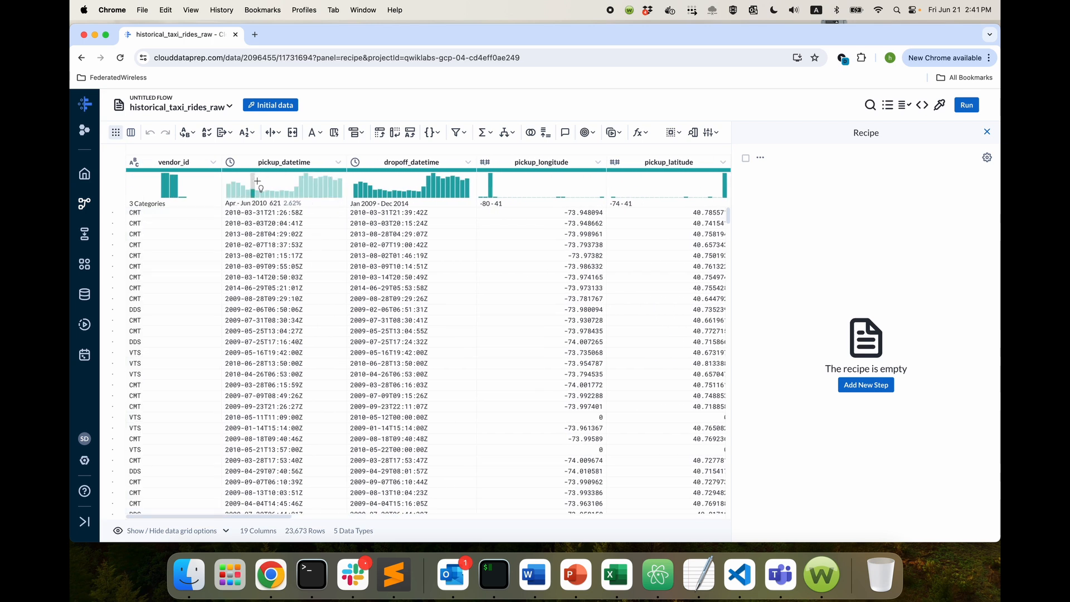
scroll(462, 285, "right", 10)
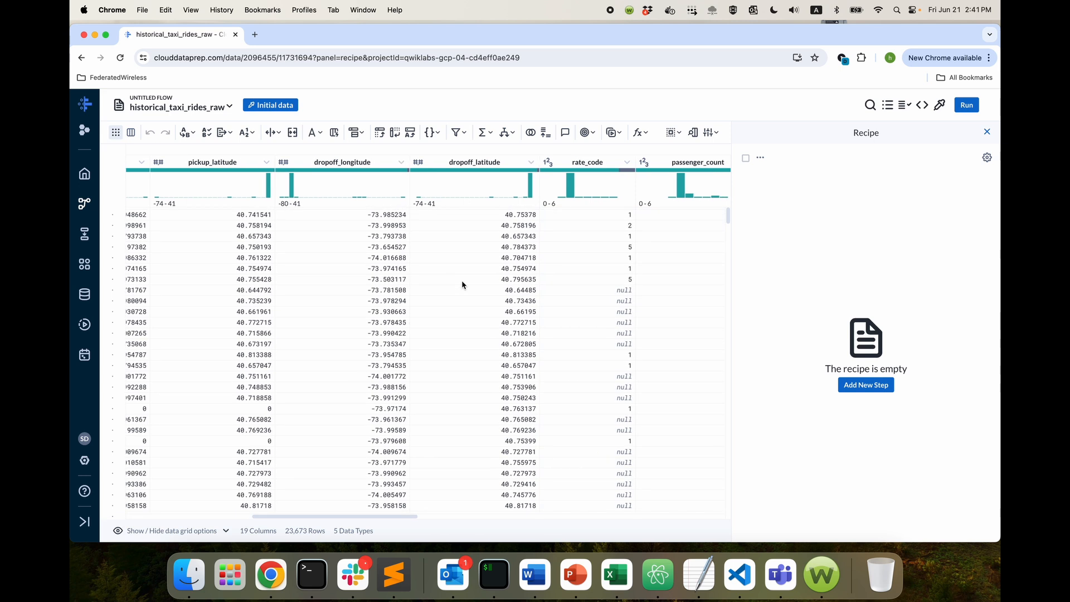
scroll(462, 285, "right", 3)
mouse_move(316, 174)
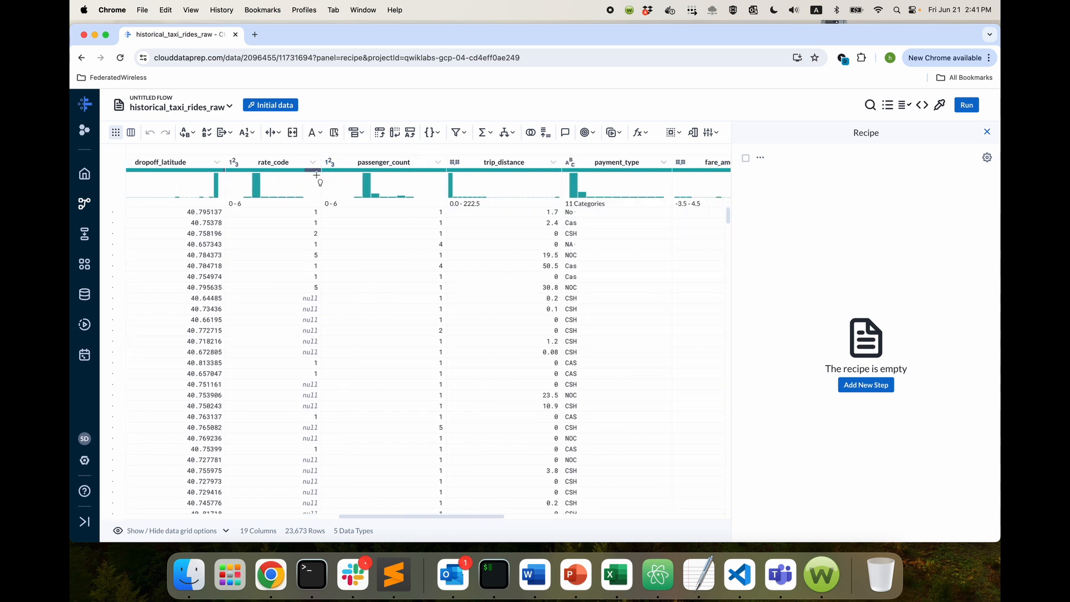
scroll(590, 279, "right", 5)
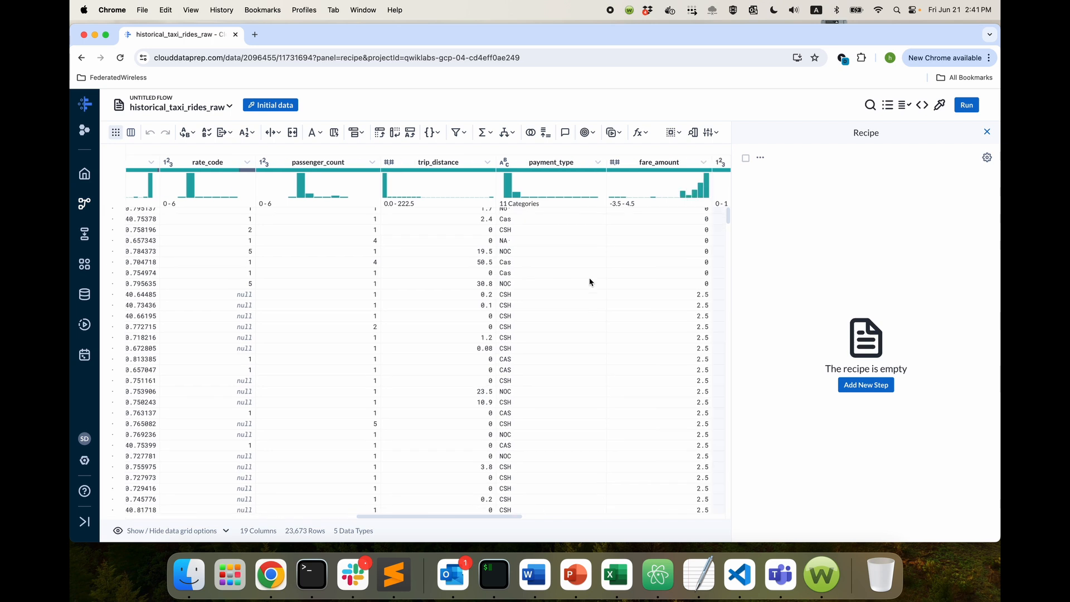
mouse_move(492, 173)
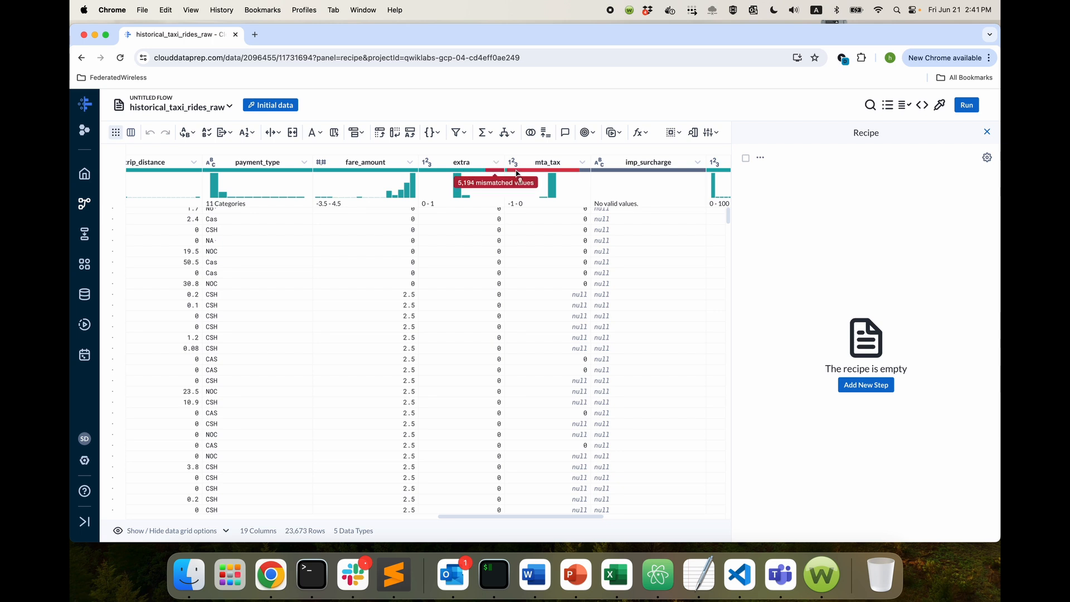
Change the data type of the extra column to Decimal.
scroll(542, 258, "left", 3)
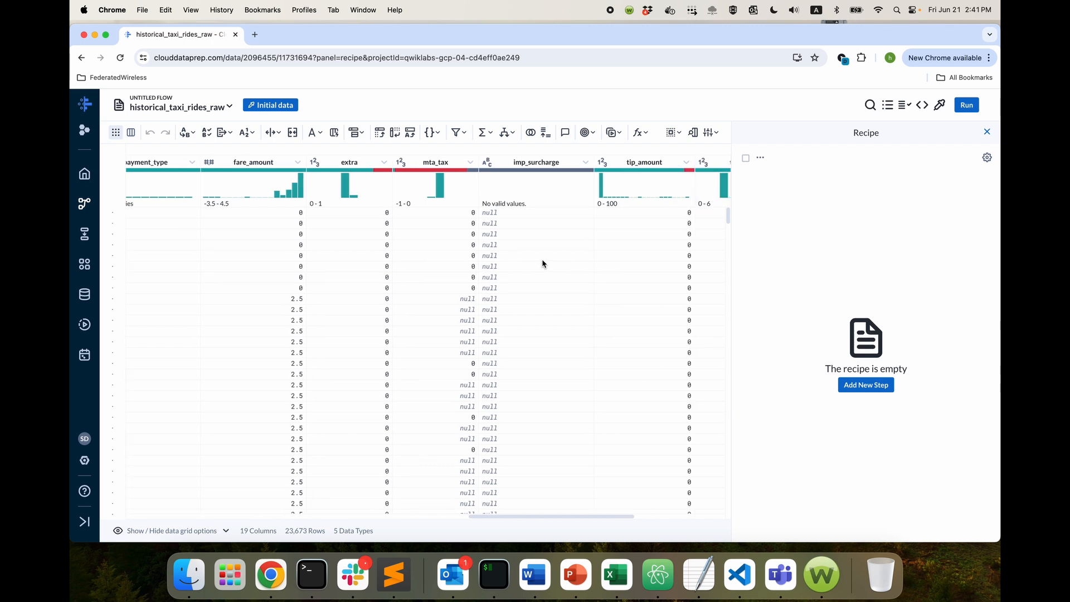
left_click(566, 162)
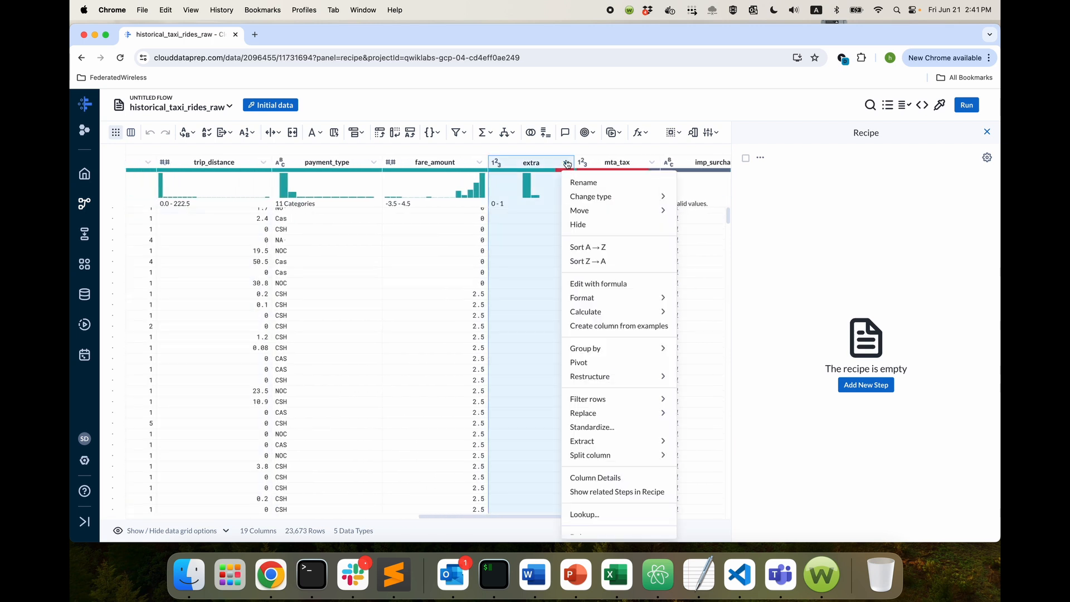
mouse_move(613, 211)
mouse_move(657, 210)
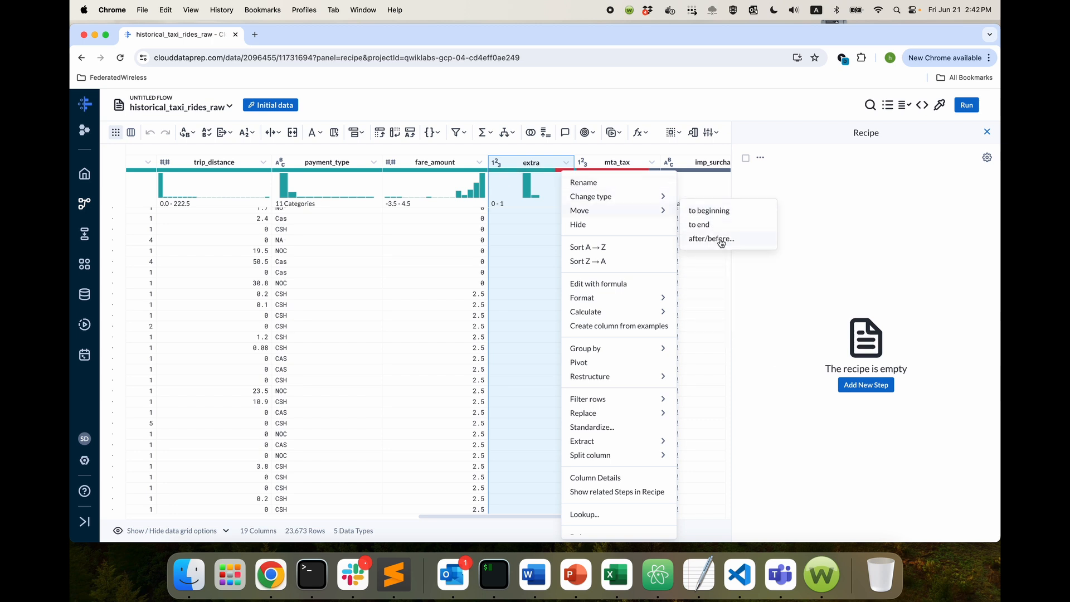
left_click(737, 254)
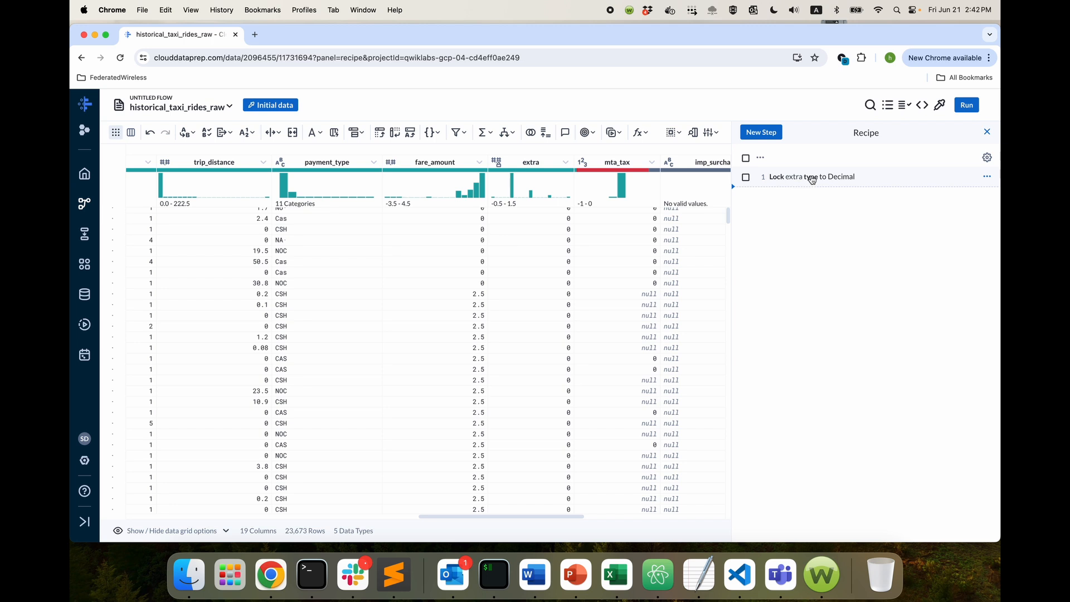
Edit the extra column's type change so that it converts to Decimal without locking the column type.
left_click(785, 178)
left_click(760, 159)
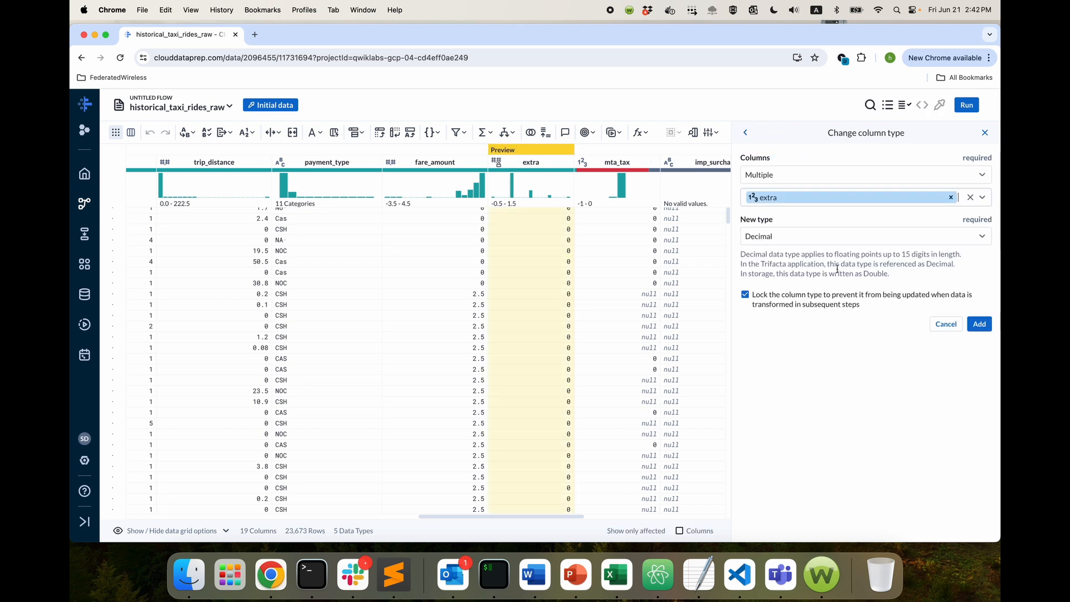
left_click(757, 301)
left_click(979, 324)
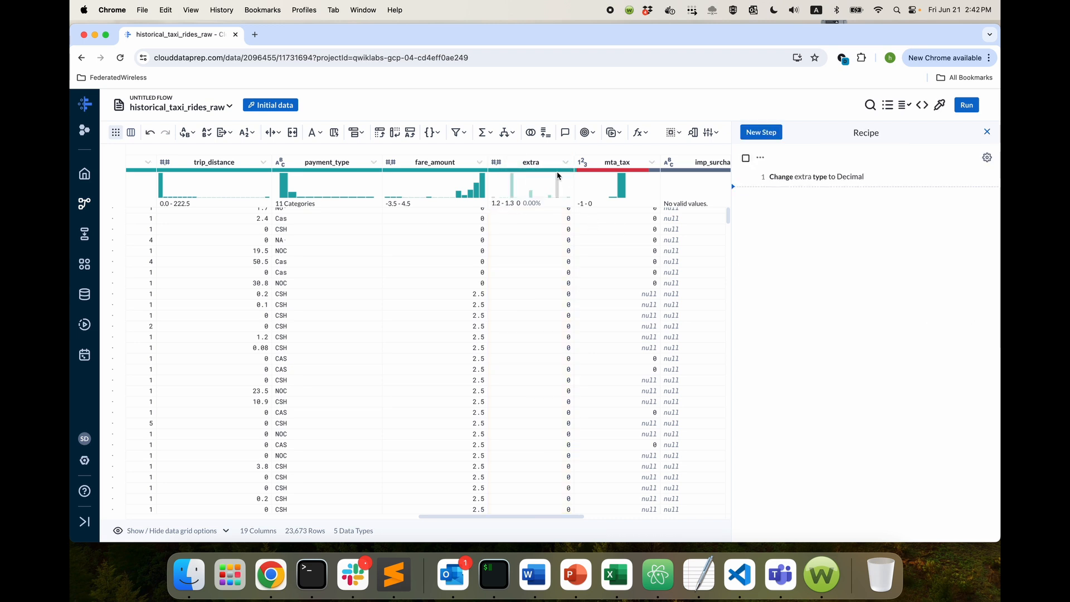
Check the data quality bars across the columns and examine the zero entries in the pickup_longitude column.
mouse_move(560, 172)
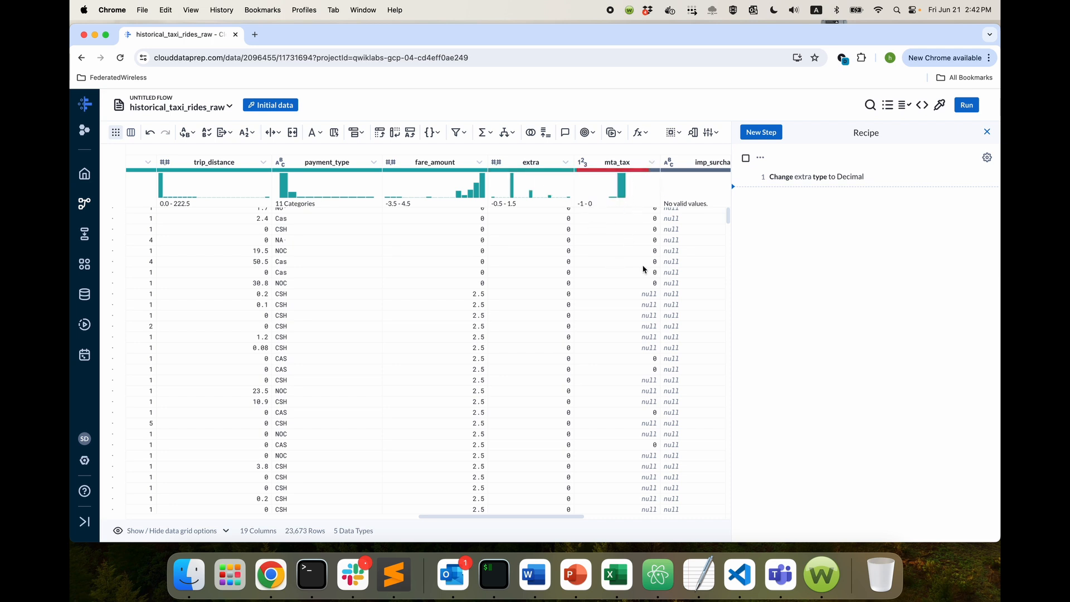
scroll(599, 301, "right", 8)
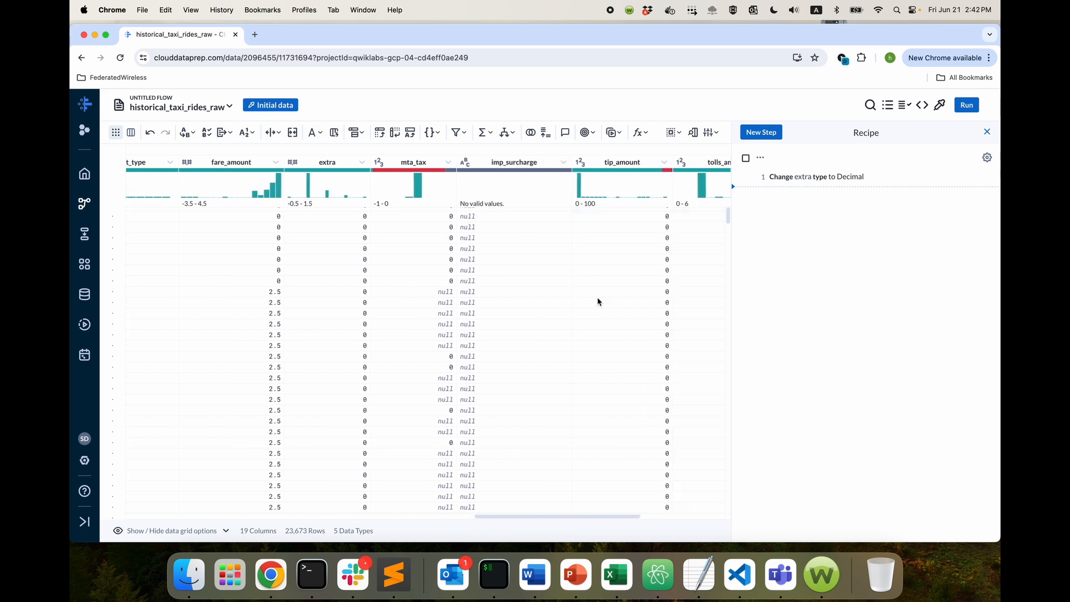
scroll(520, 304, "left", 10)
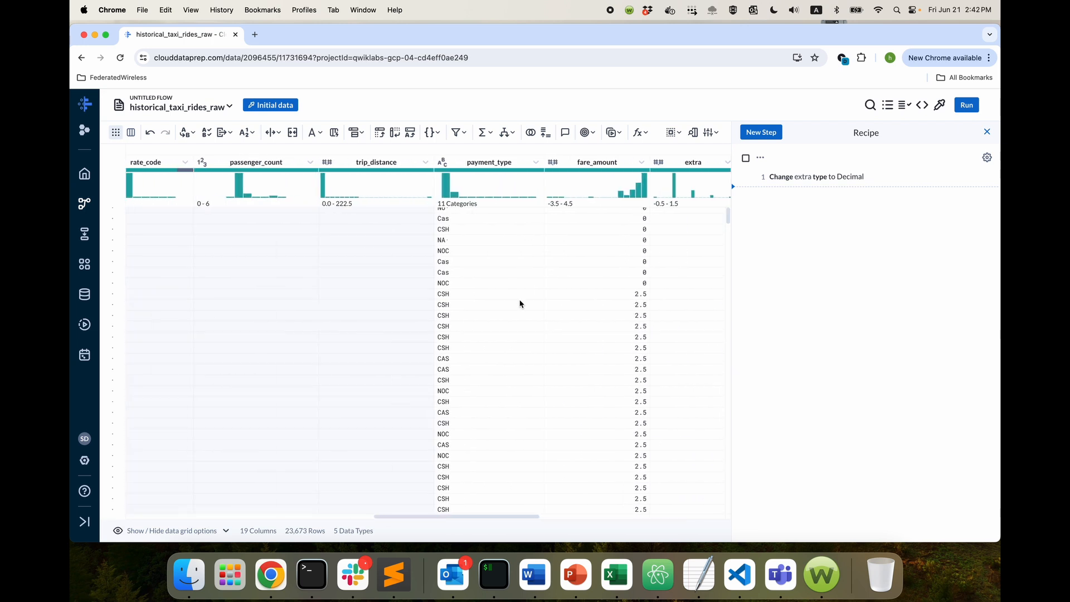
scroll(520, 303, "left", 1)
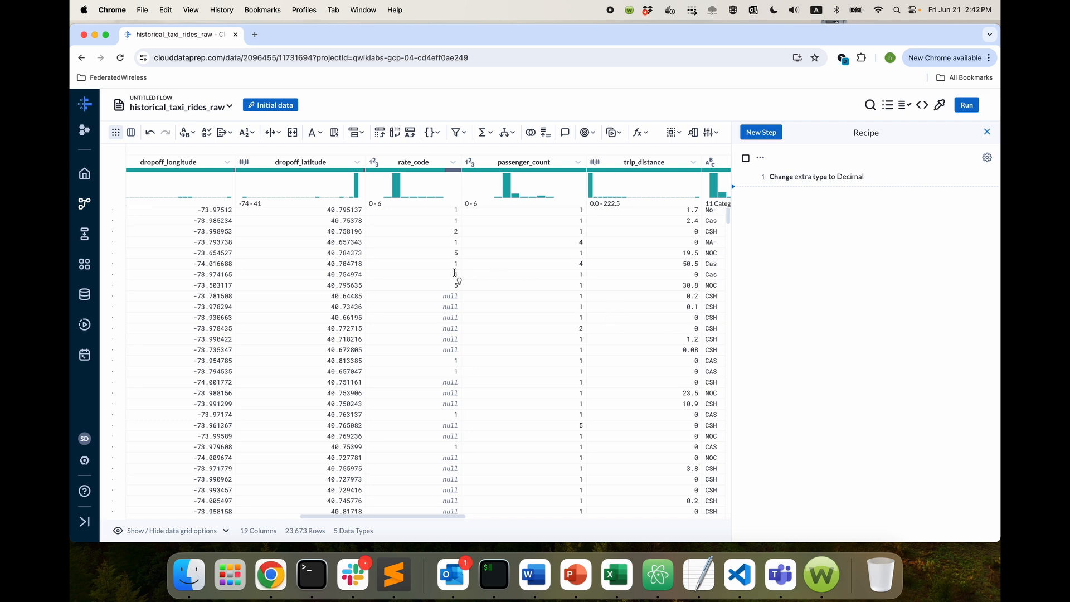
scroll(454, 273, "left", 10)
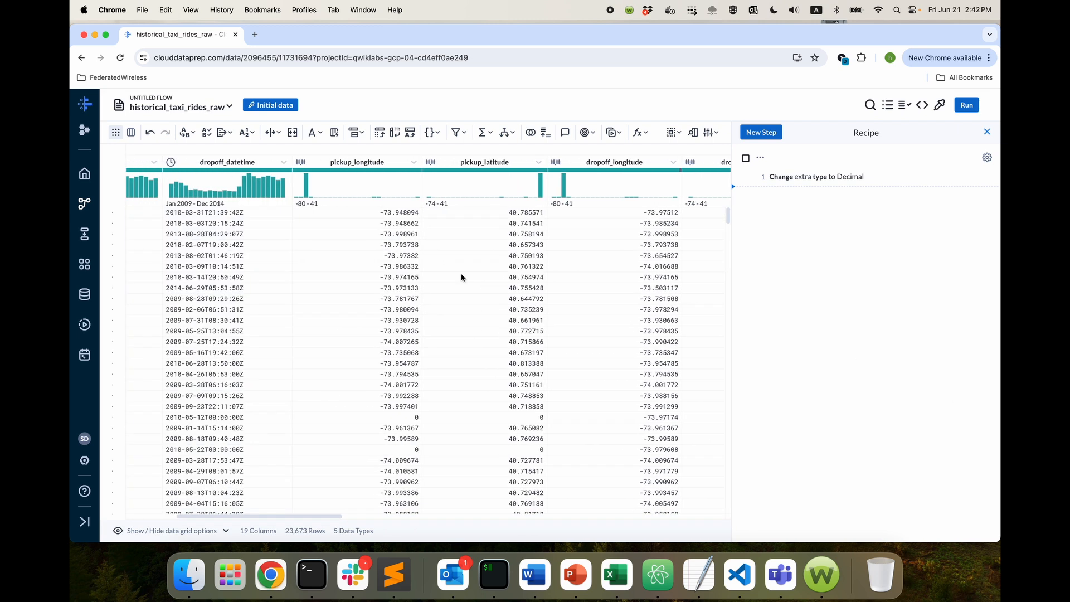
scroll(461, 277, "left", 5)
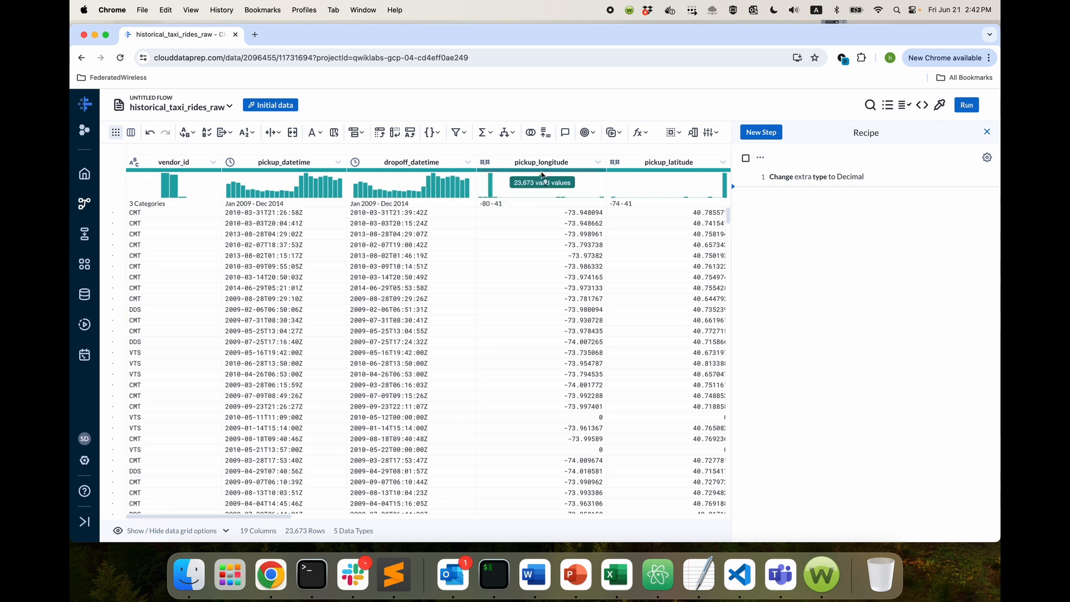
scroll(495, 285, "right", 3)
scroll(496, 285, "right", 1)
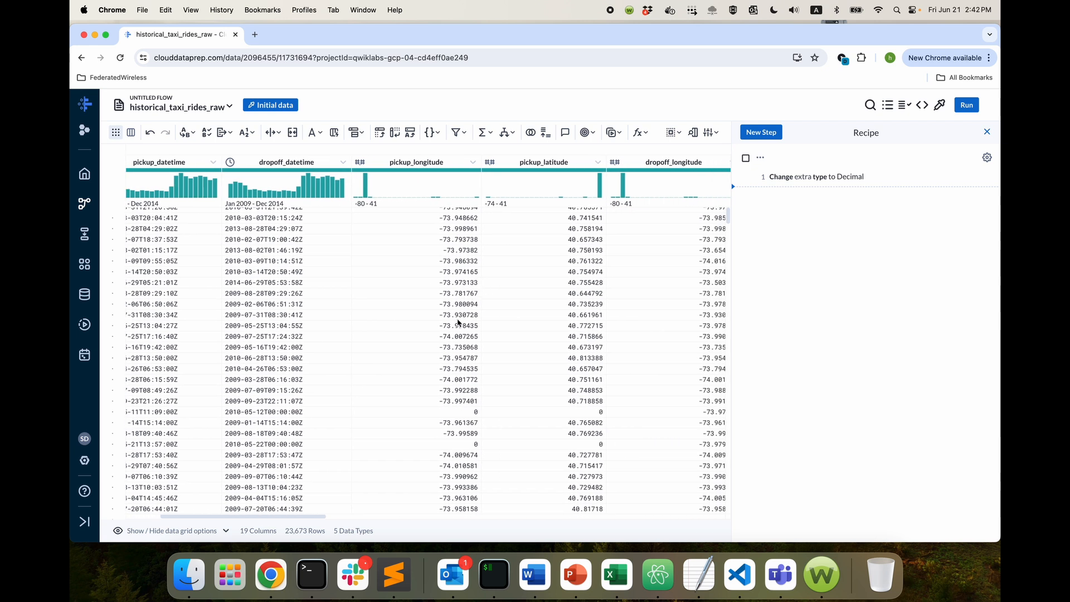
mouse_move(471, 415)
left_mouse_down()
mouse_move(486, 415)
mouse_move(470, 416)
left_mouse_up()
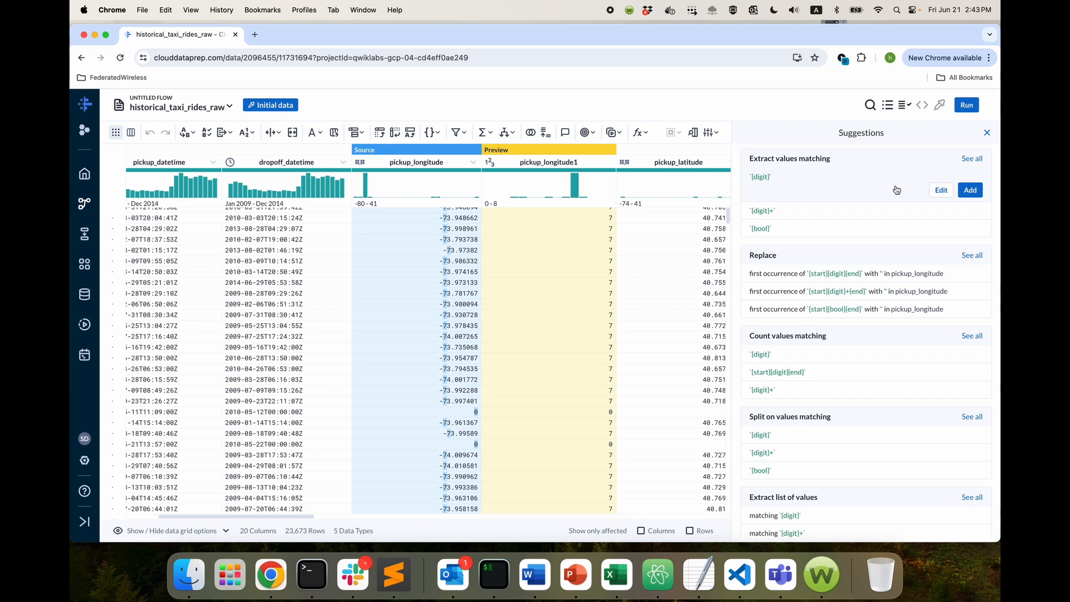
left_click(987, 133)
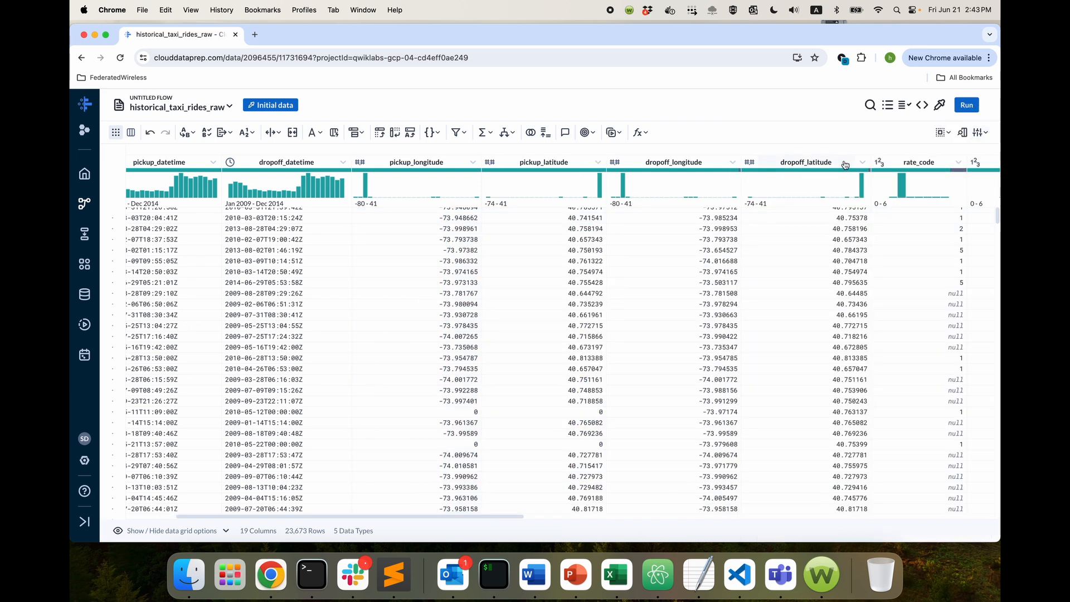
Add a filter that keeps only rows whose pickup_longitude is between -90 and -60.
left_click(473, 162)
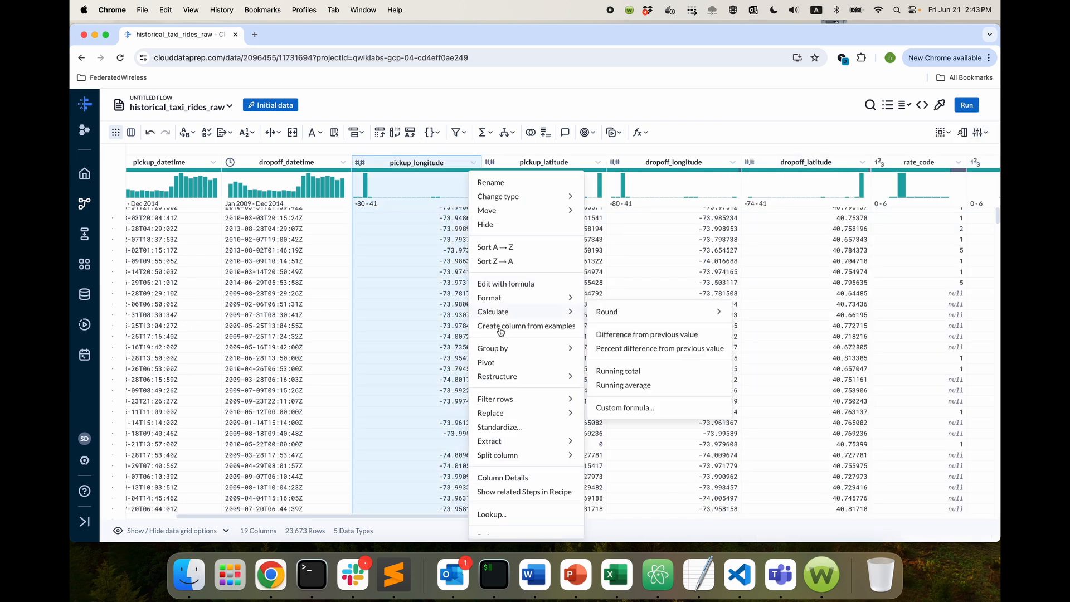
mouse_move(535, 399)
mouse_move(631, 405)
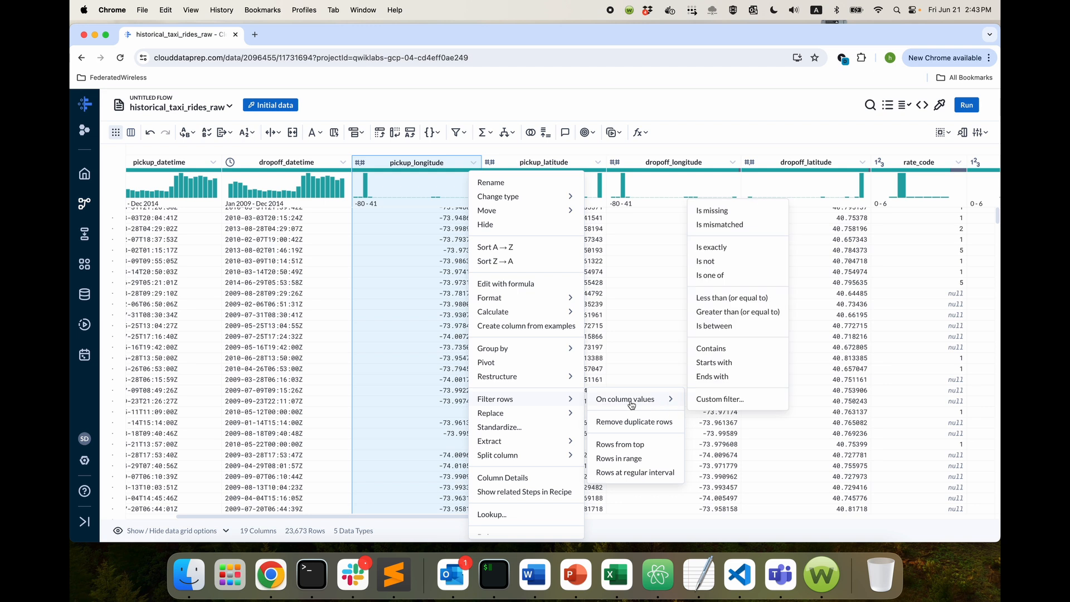
left_click(714, 327)
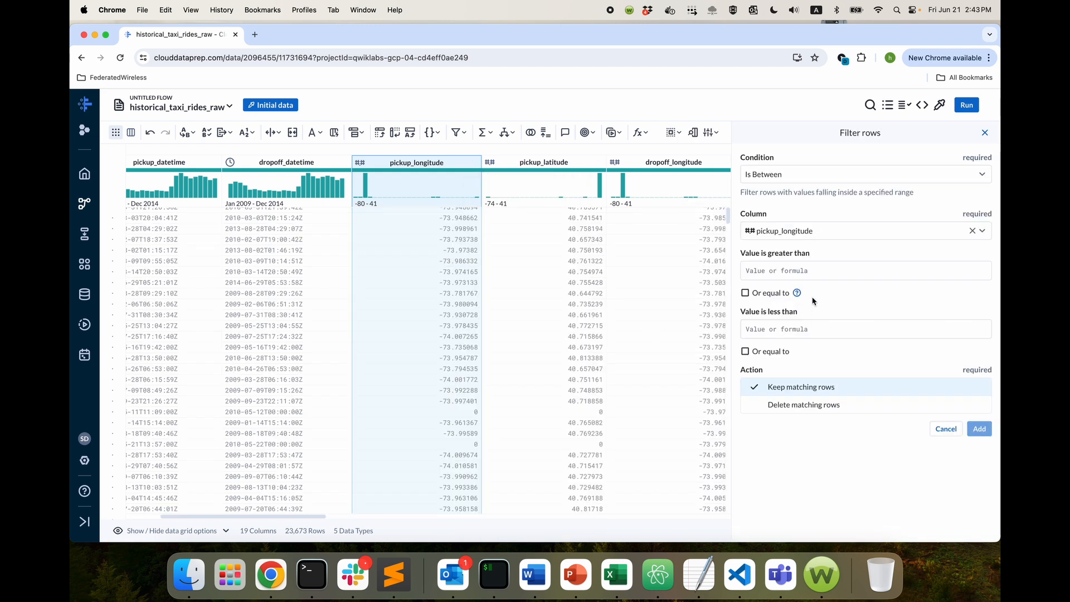
left_click(791, 270)
type("-")
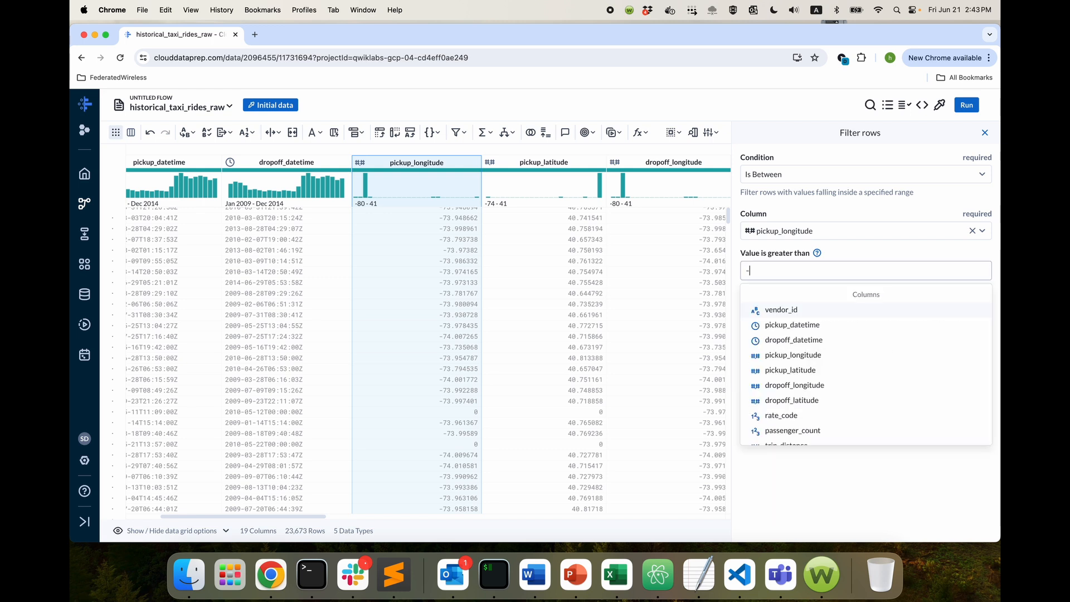
type("90")
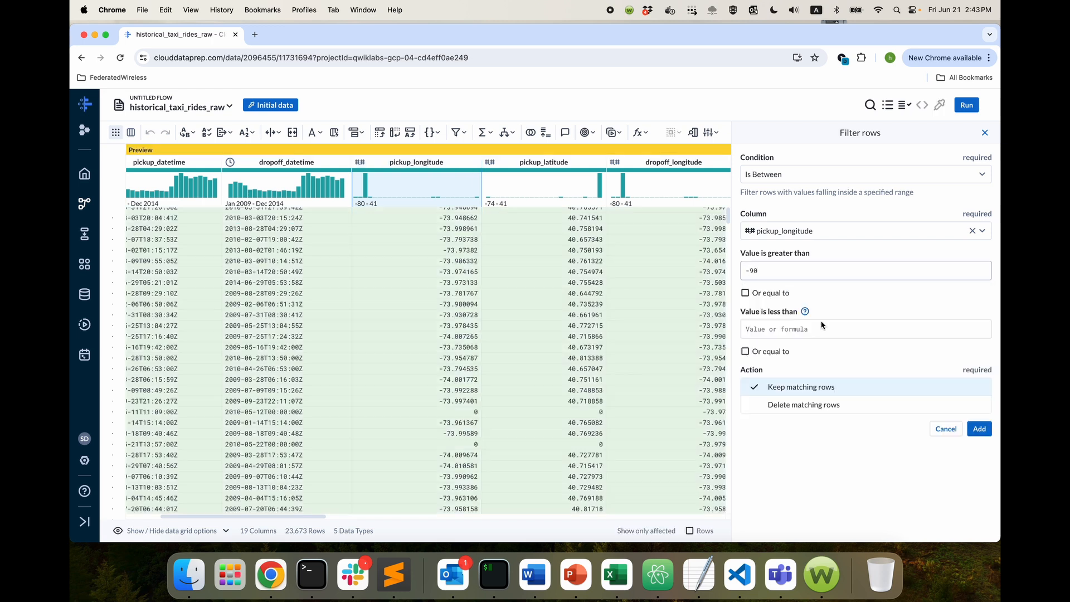
left_click(811, 331)
type("-60")
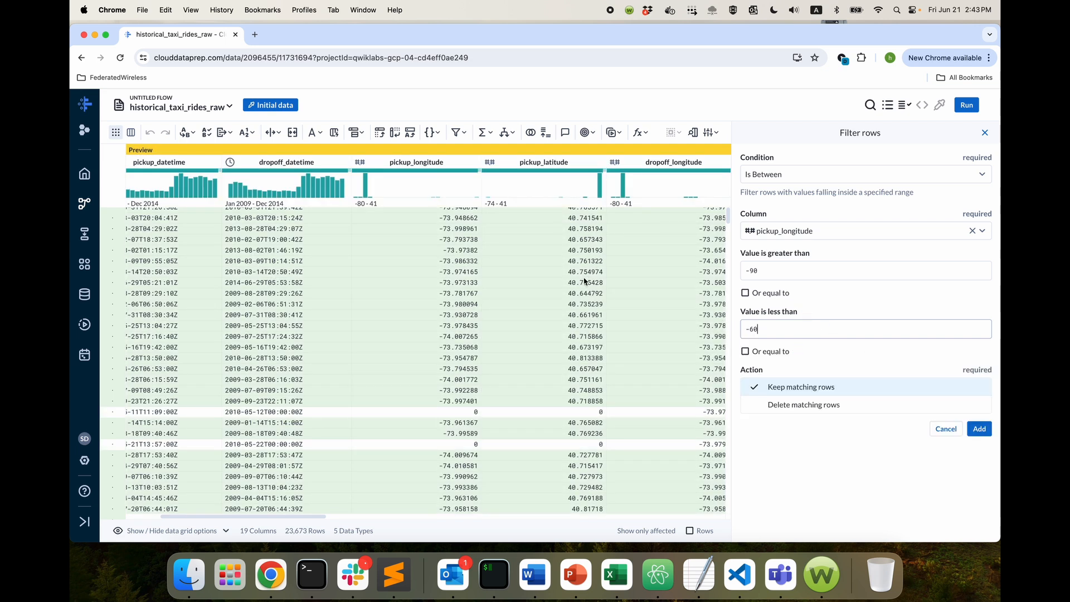
scroll(593, 376, "right", 5)
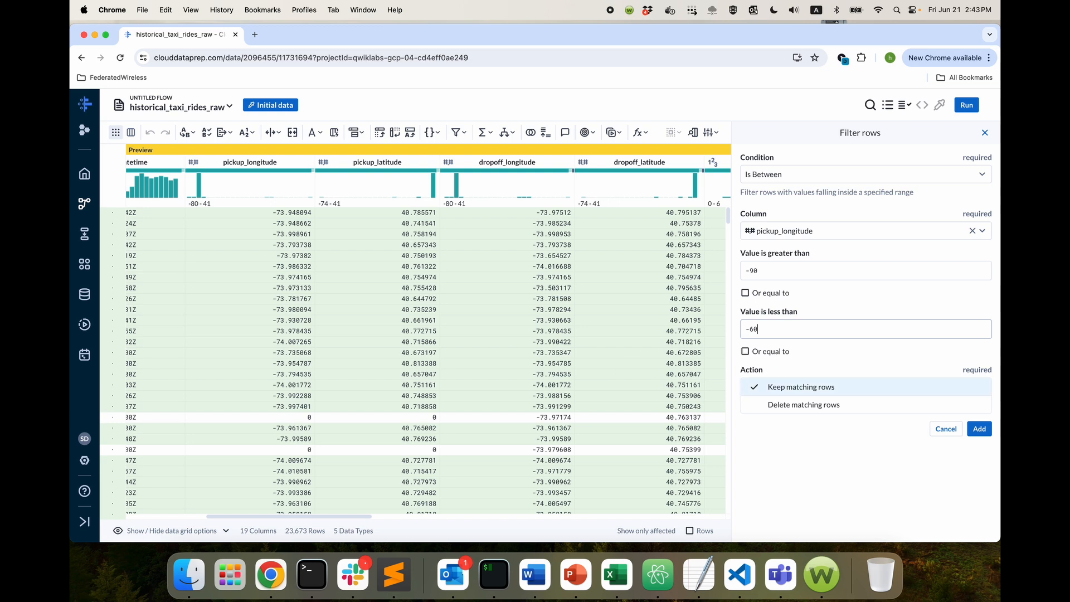
left_click(979, 429)
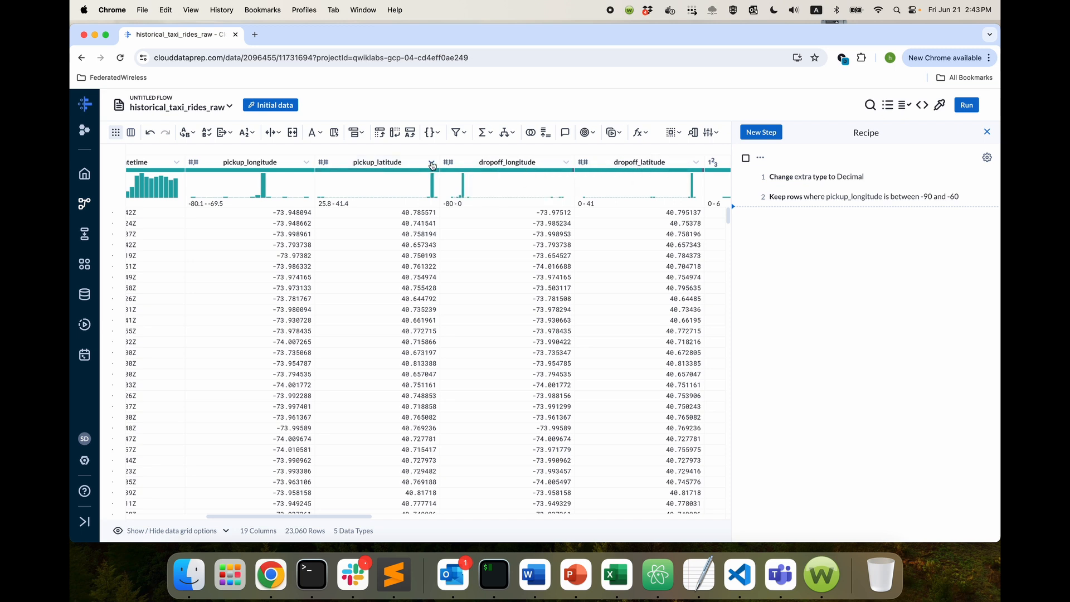
Add a filter that keeps only rows whose pickup_latitude is between 20 and 60.
left_click(432, 163)
mouse_move(474, 403)
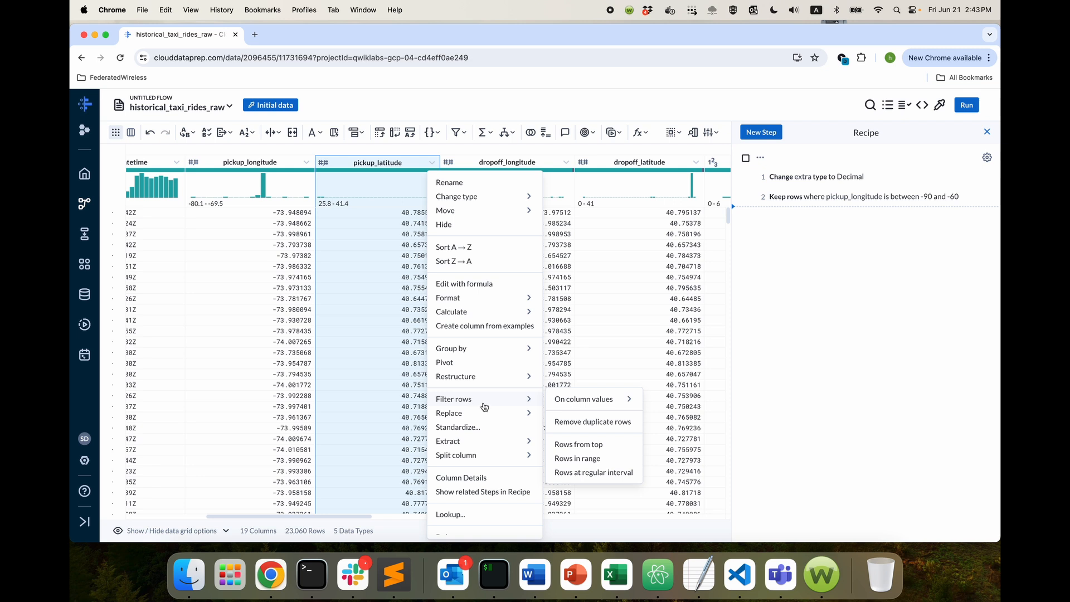
mouse_move(596, 400)
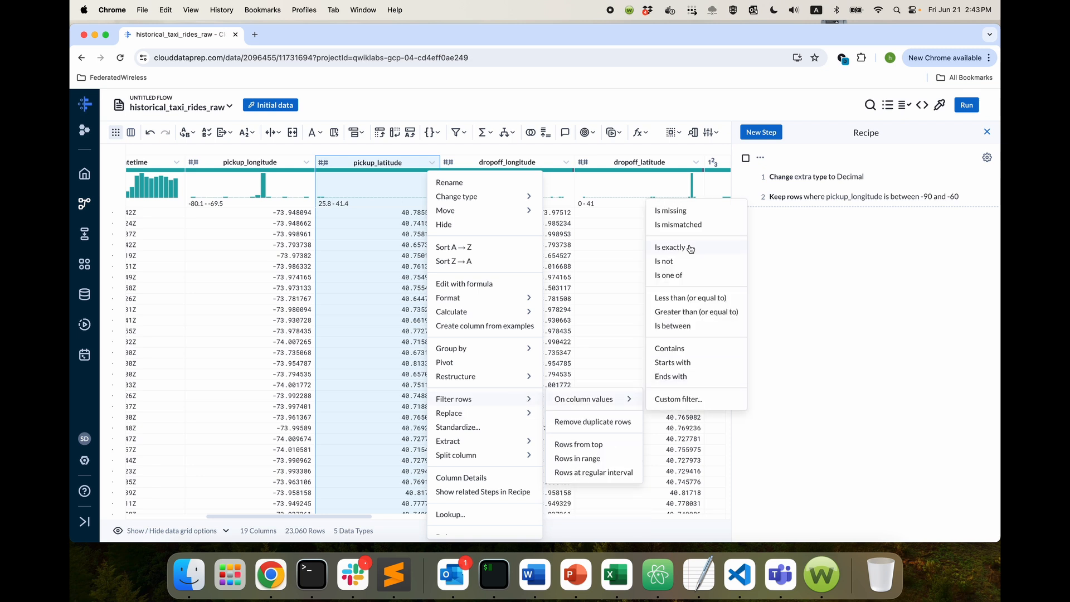
left_click(689, 332)
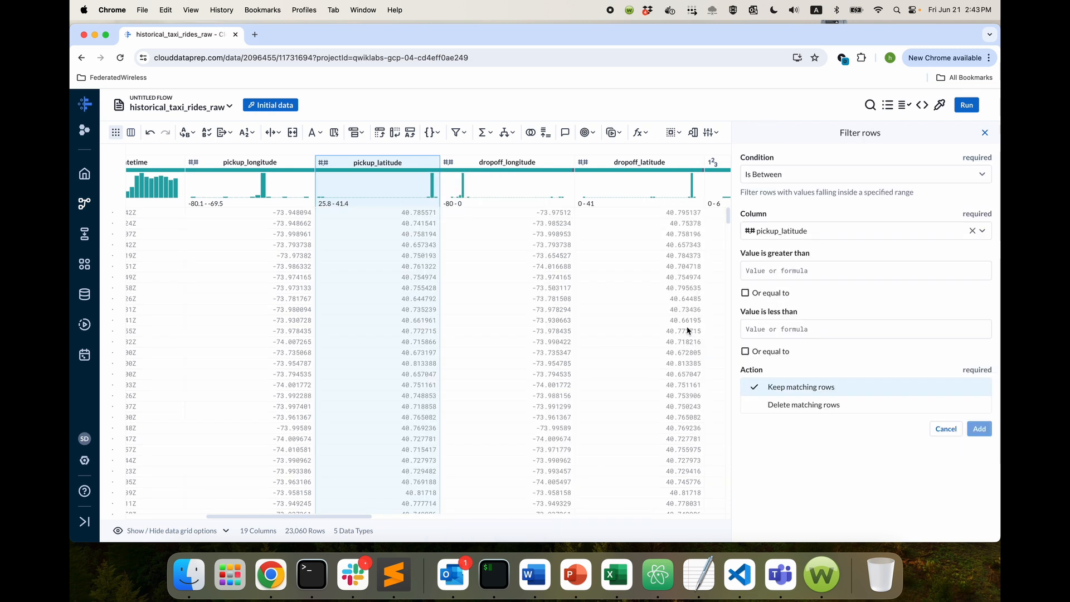
left_click(801, 272)
type("2")
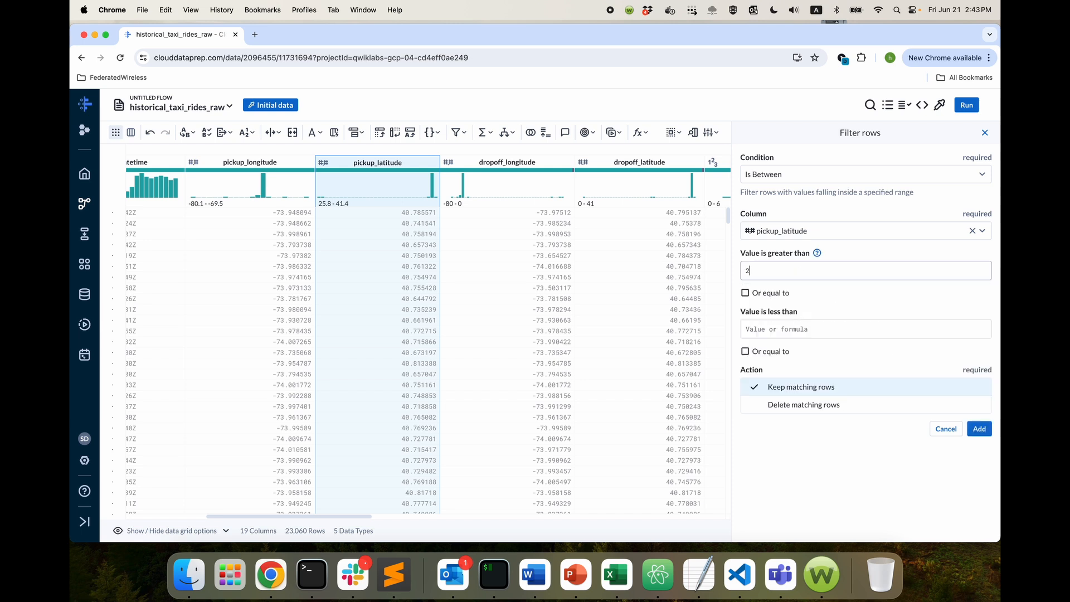
type("0")
left_click(786, 328)
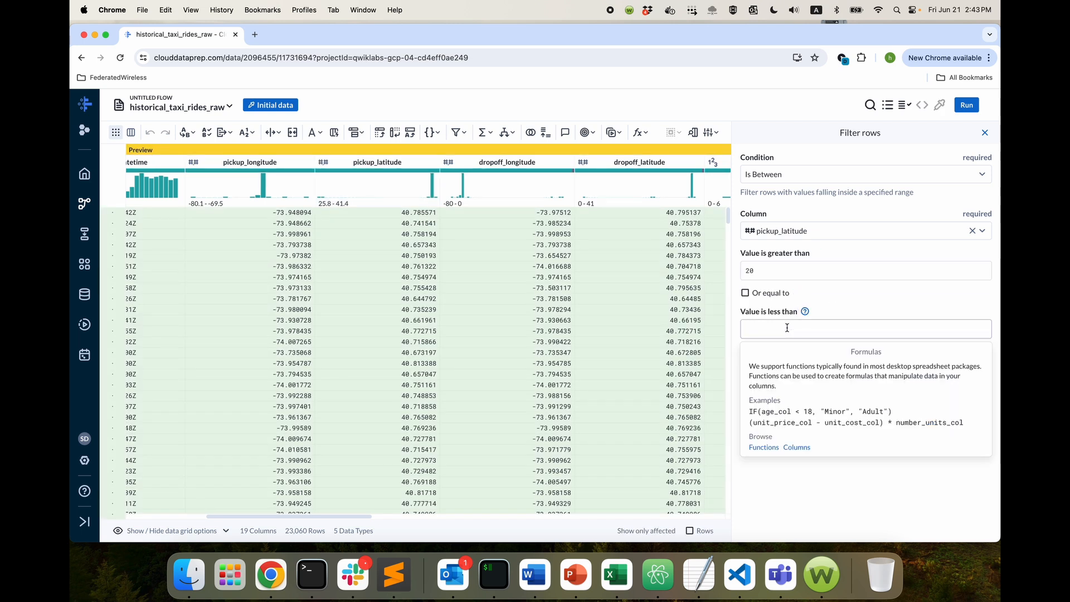
type("60")
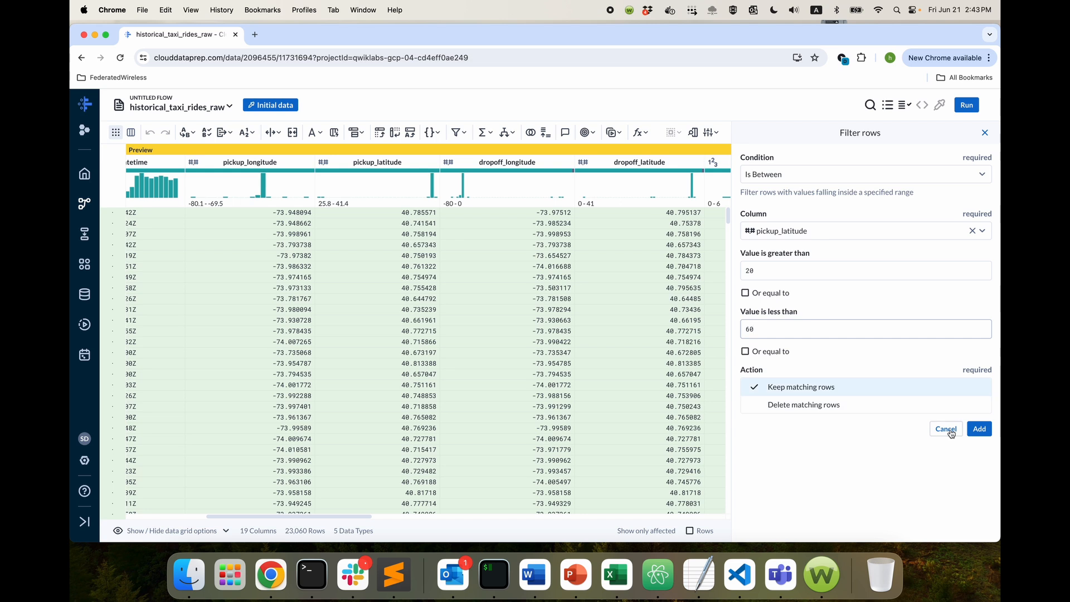
left_click(975, 430)
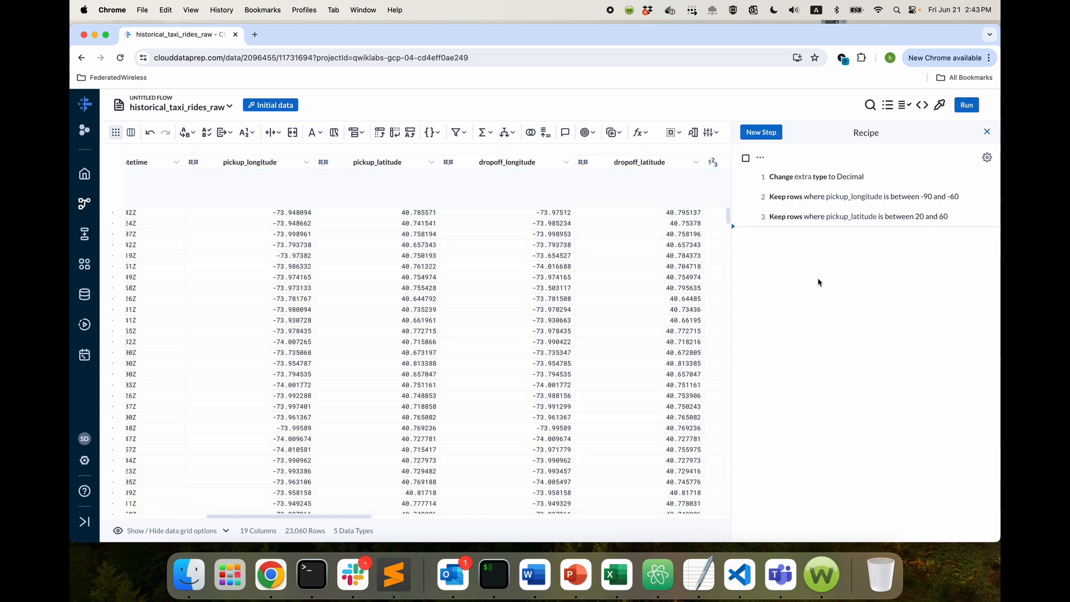
Add a filter that keeps only rows whose dropoff_longitude is between -90 and -60.
left_click(565, 163)
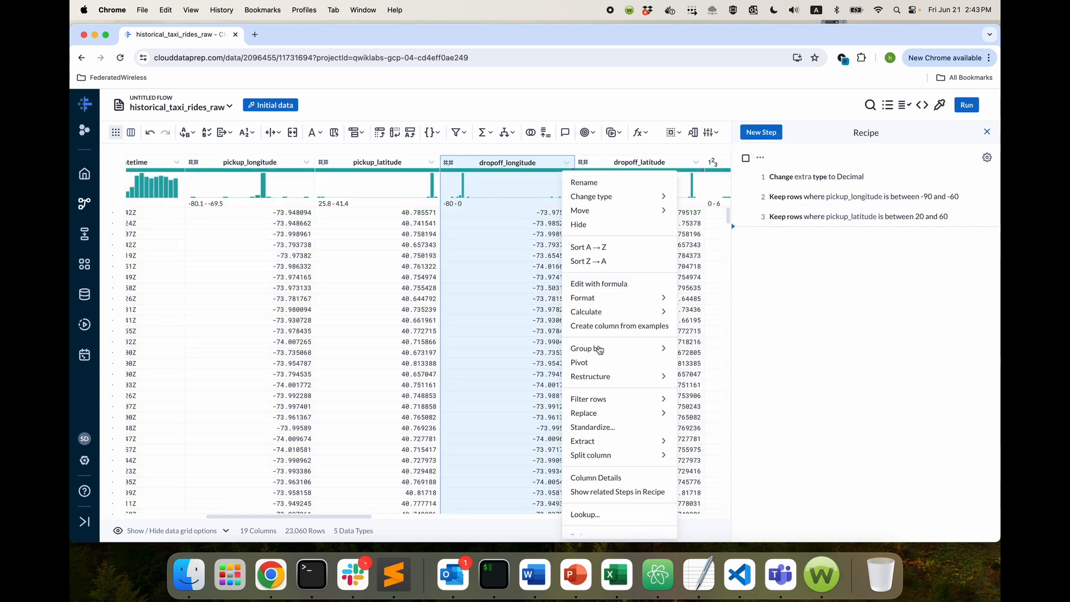
mouse_move(607, 407)
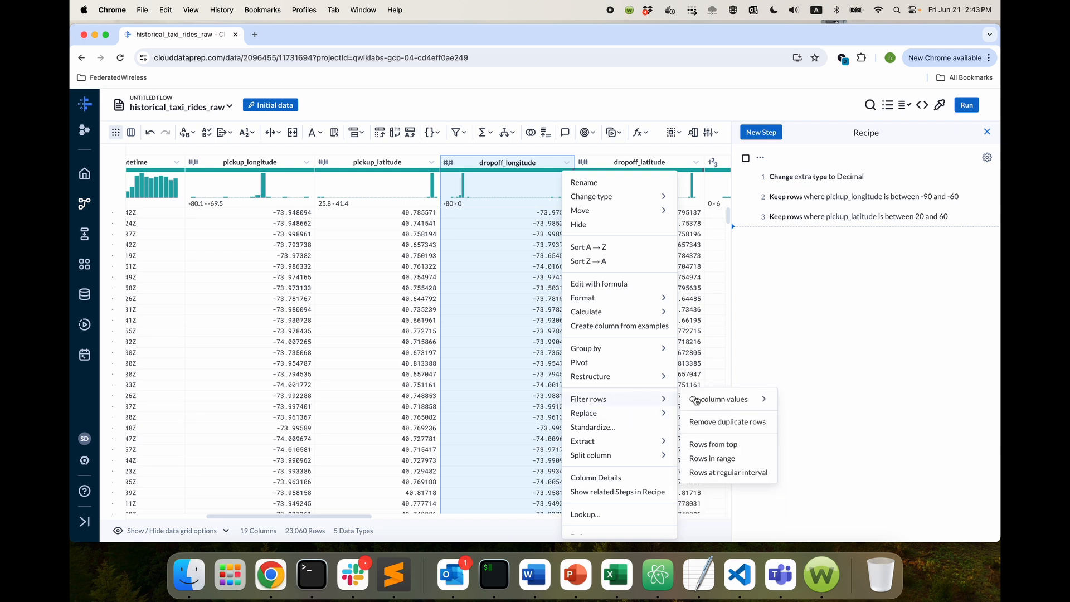
mouse_move(725, 400)
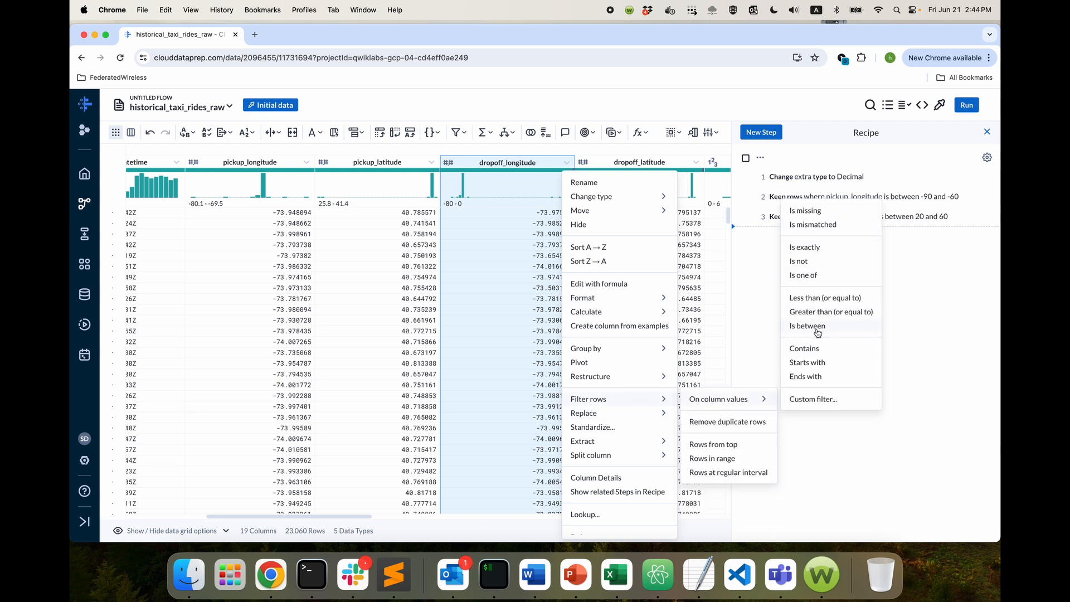
left_click(819, 327)
left_click(774, 271)
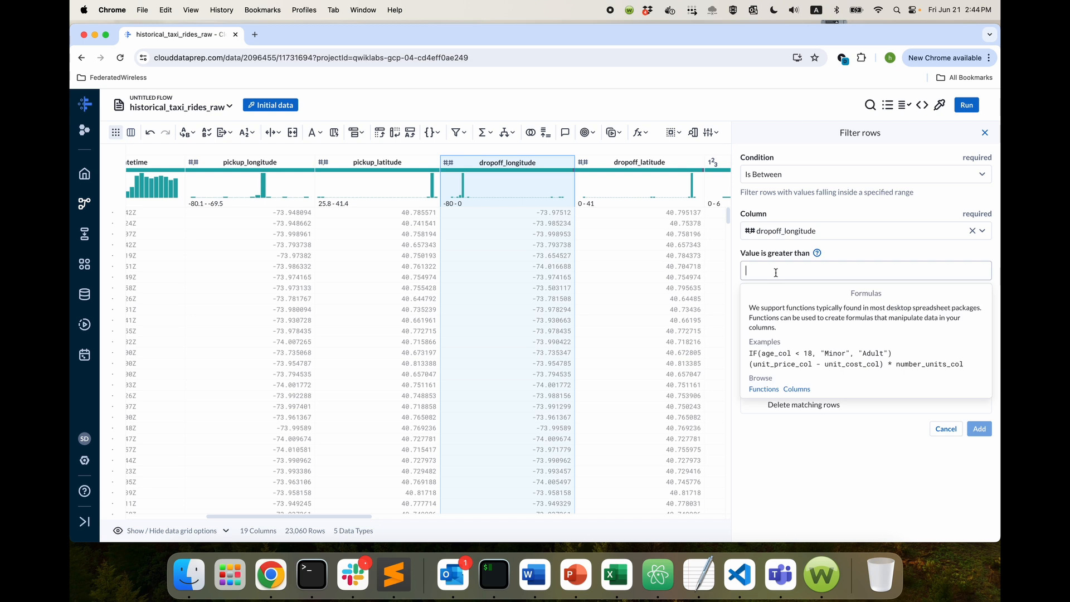
type("-90")
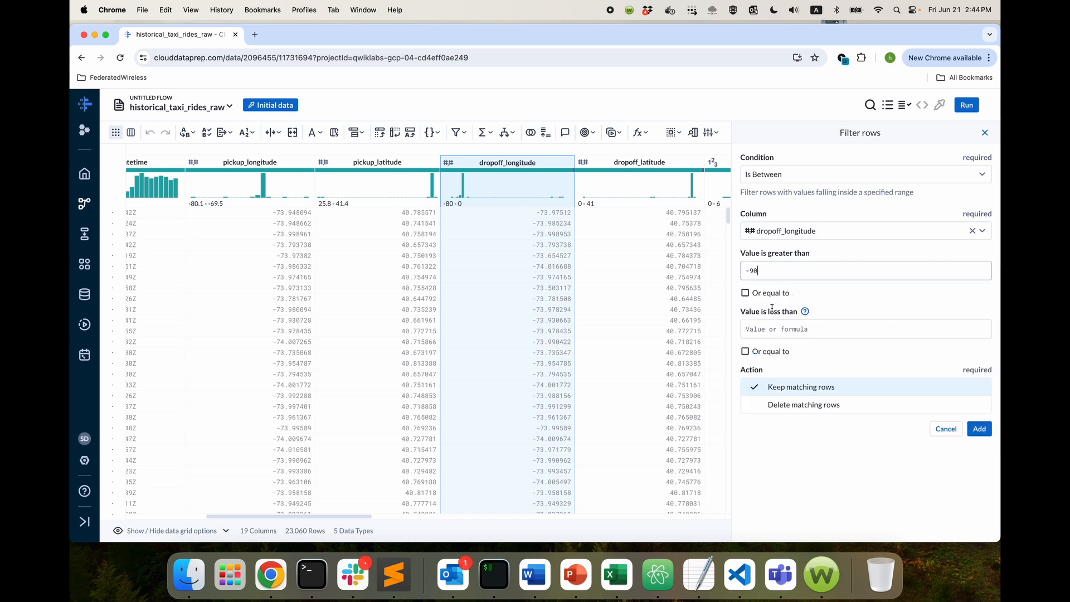
left_click(764, 330)
type("-60")
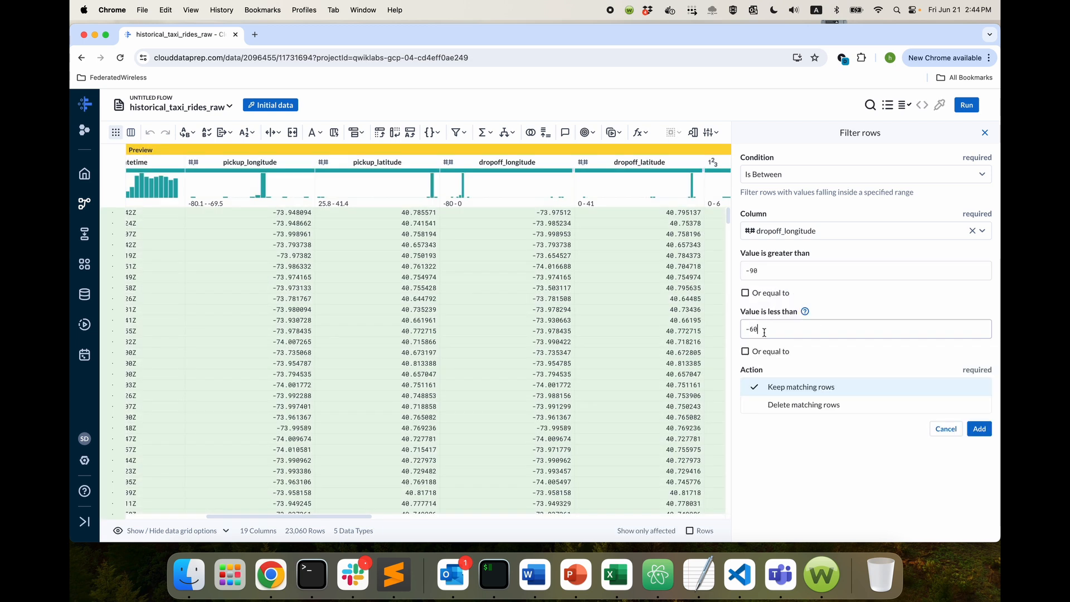
left_click(980, 428)
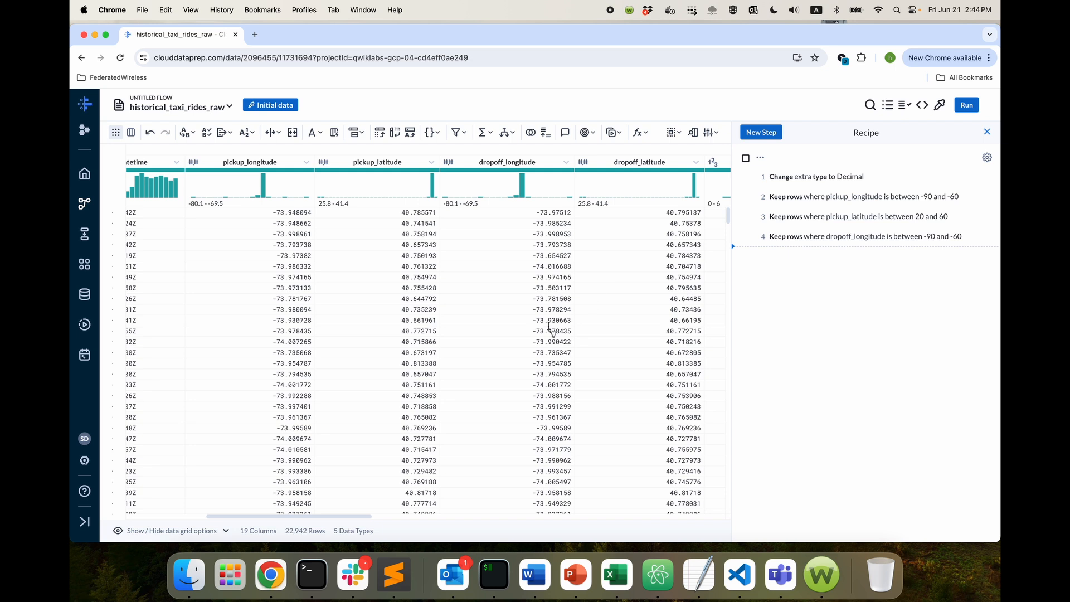
Add a filter that keeps only rows whose dropoff_latitude is between 20 and 60.
scroll(549, 326, "right", 2)
scroll(557, 279, "right", 3)
left_click(612, 163)
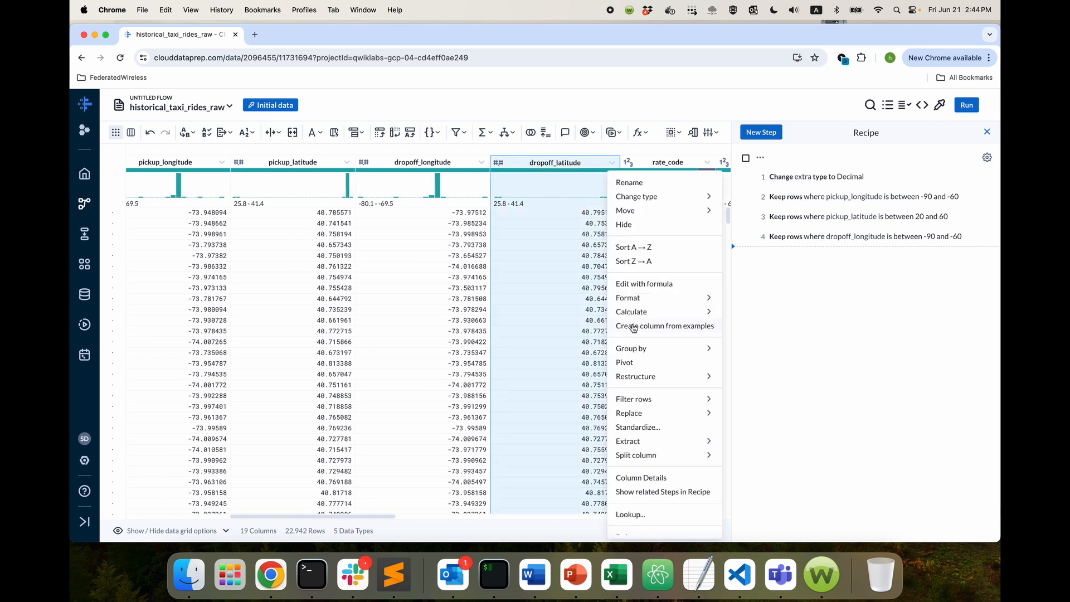
mouse_move(658, 400)
mouse_move(770, 402)
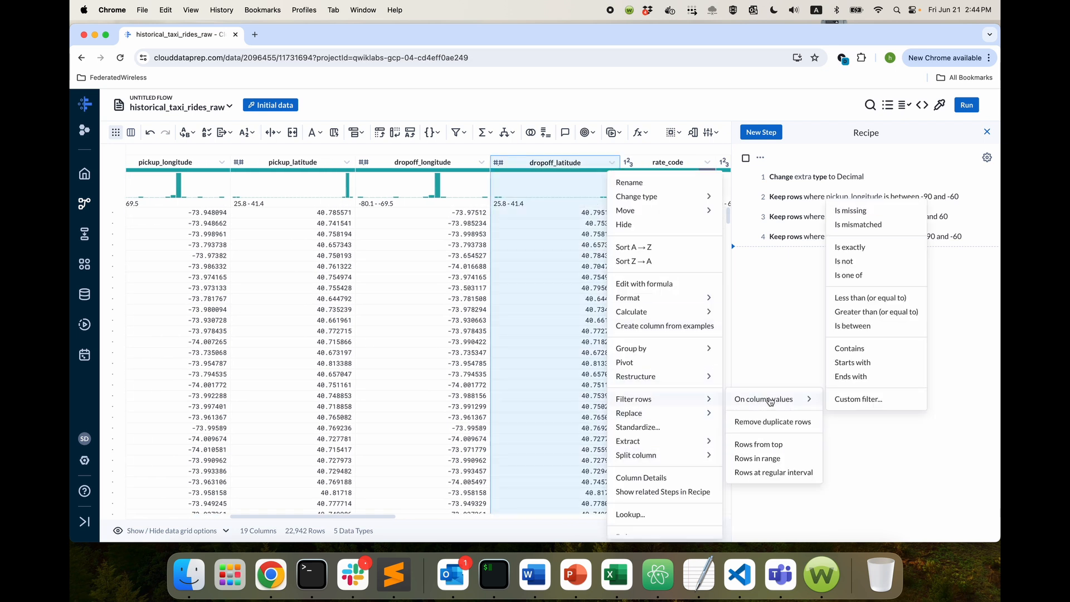
left_click(866, 327)
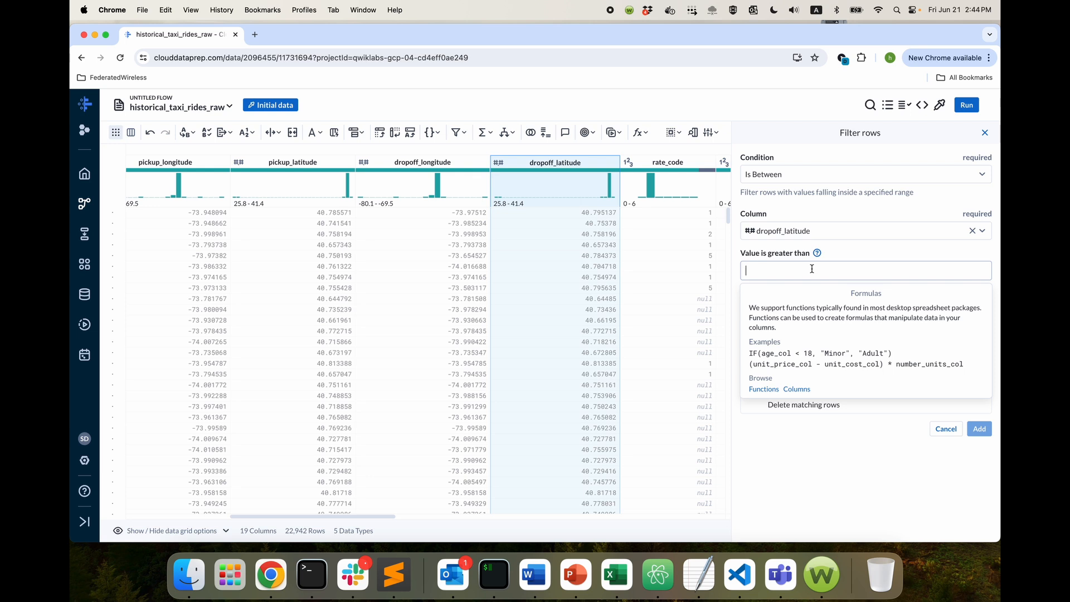
type("20")
left_click(807, 328)
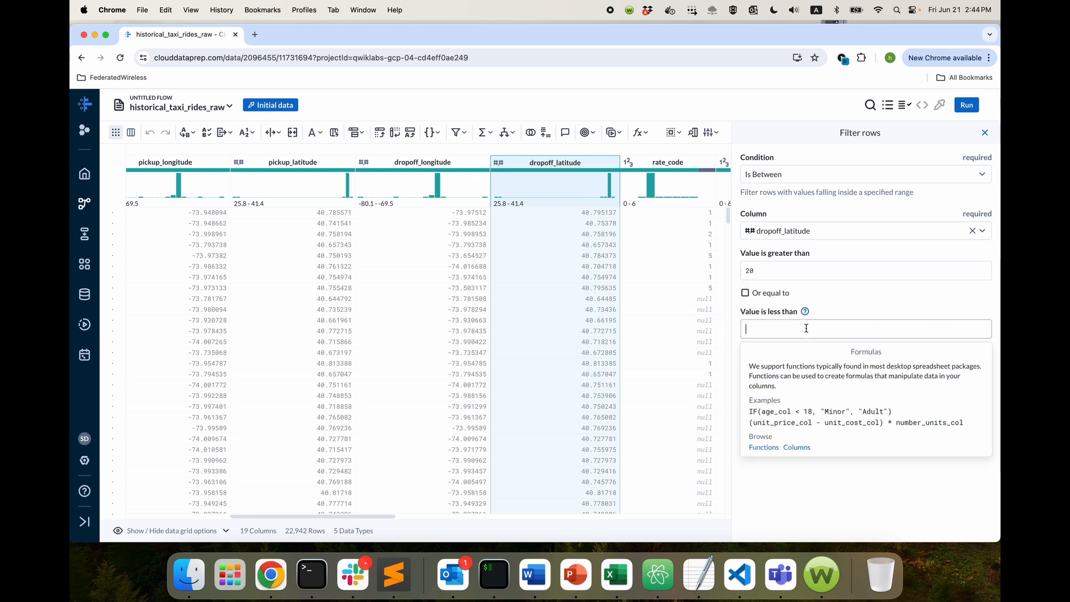
type("4")
key("BackSpace")
type("60")
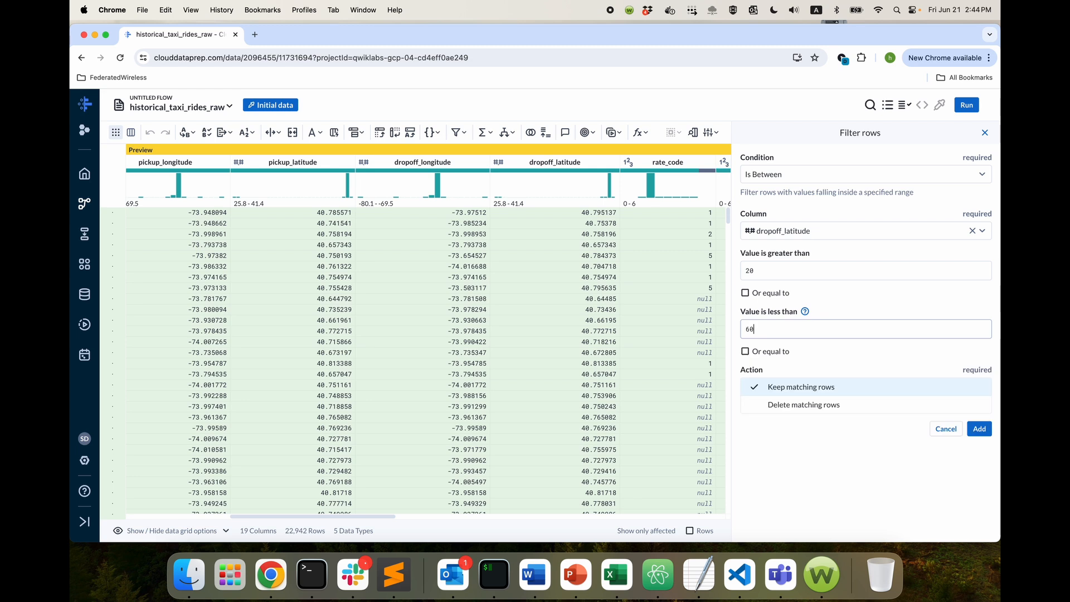
left_click(980, 429)
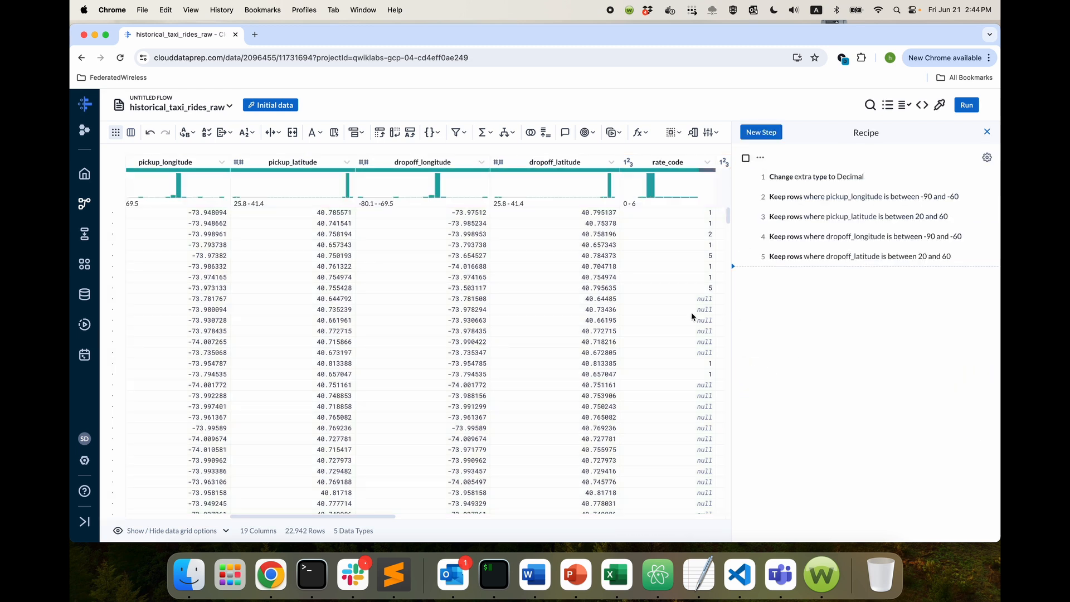
Add a filter that keeps only rows whose passenger_count is greater than 2.
scroll(632, 351, "right", 5)
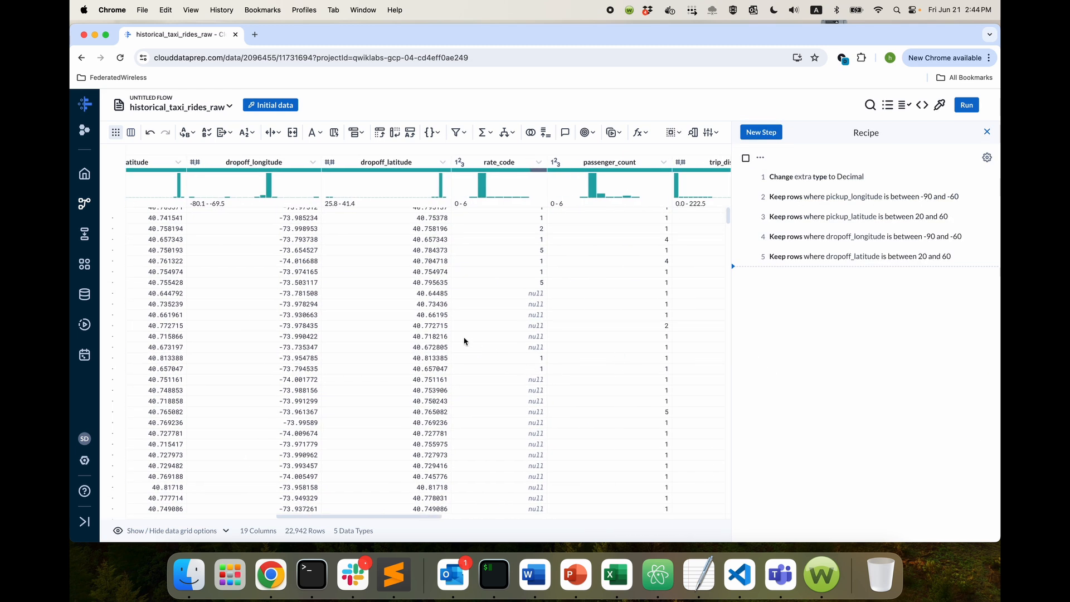
scroll(464, 341, "right", 5)
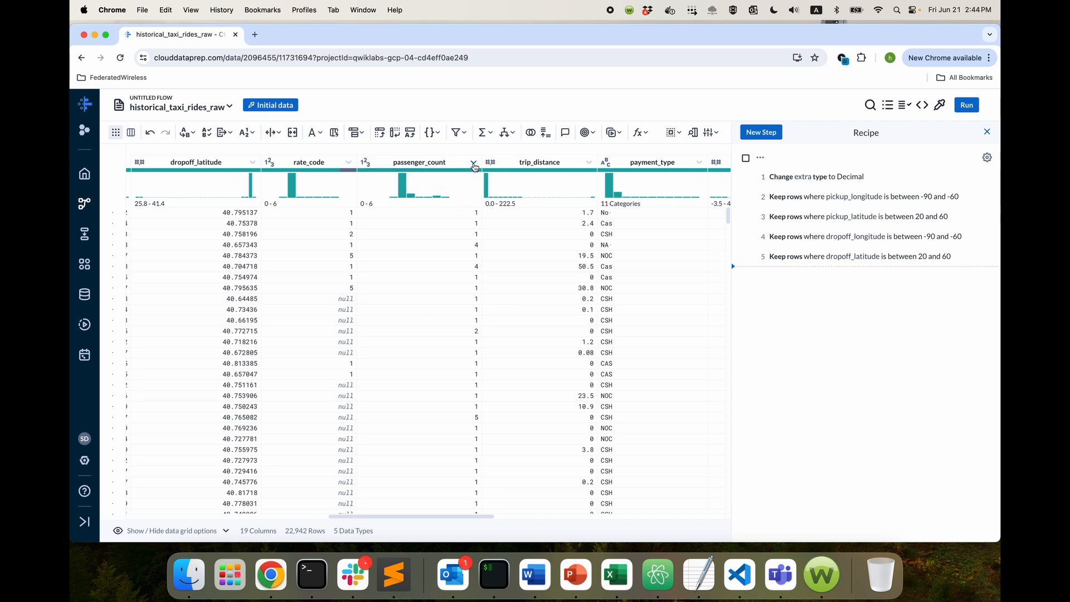
left_click(474, 165)
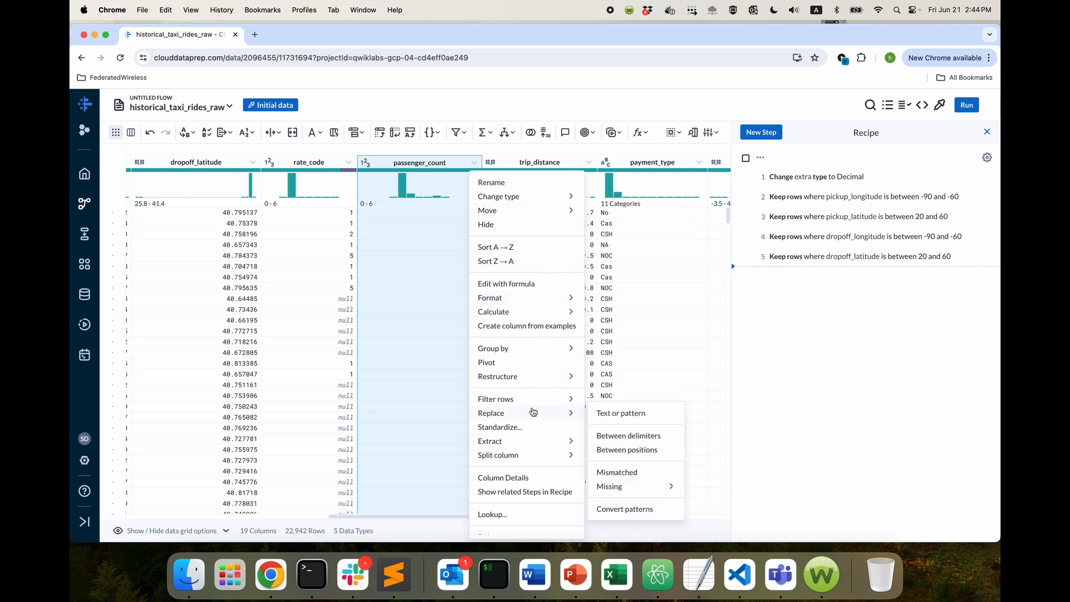
mouse_move(536, 404)
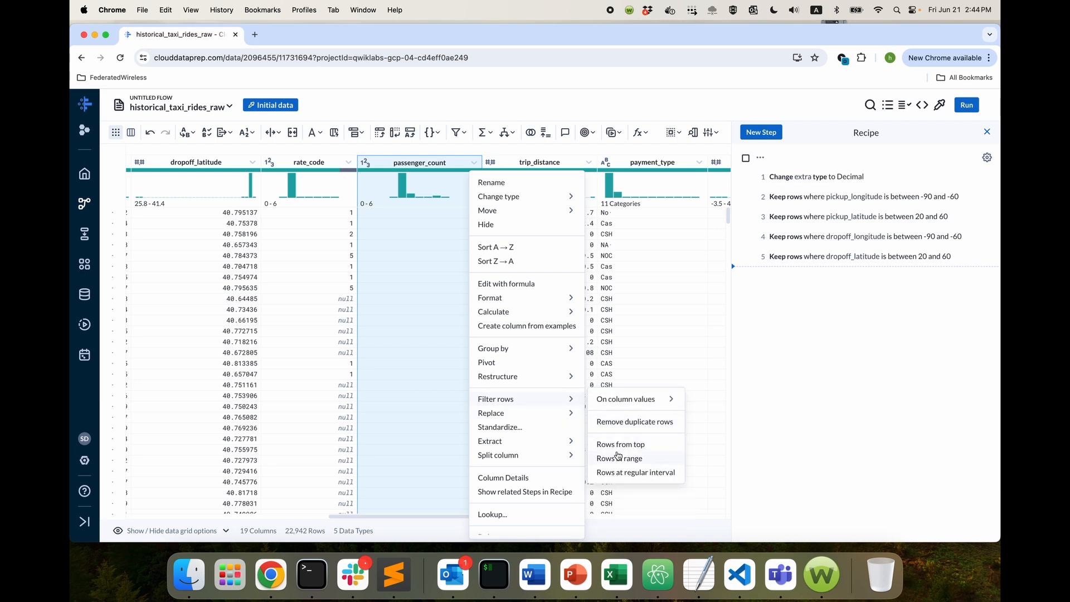
mouse_move(639, 400)
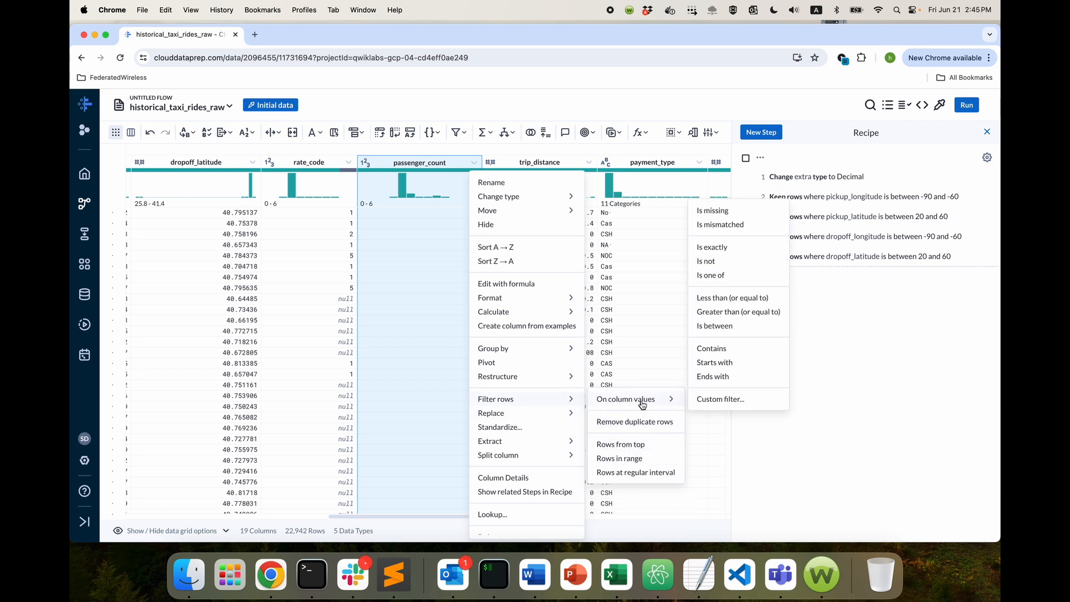
left_click(734, 313)
left_click(819, 273)
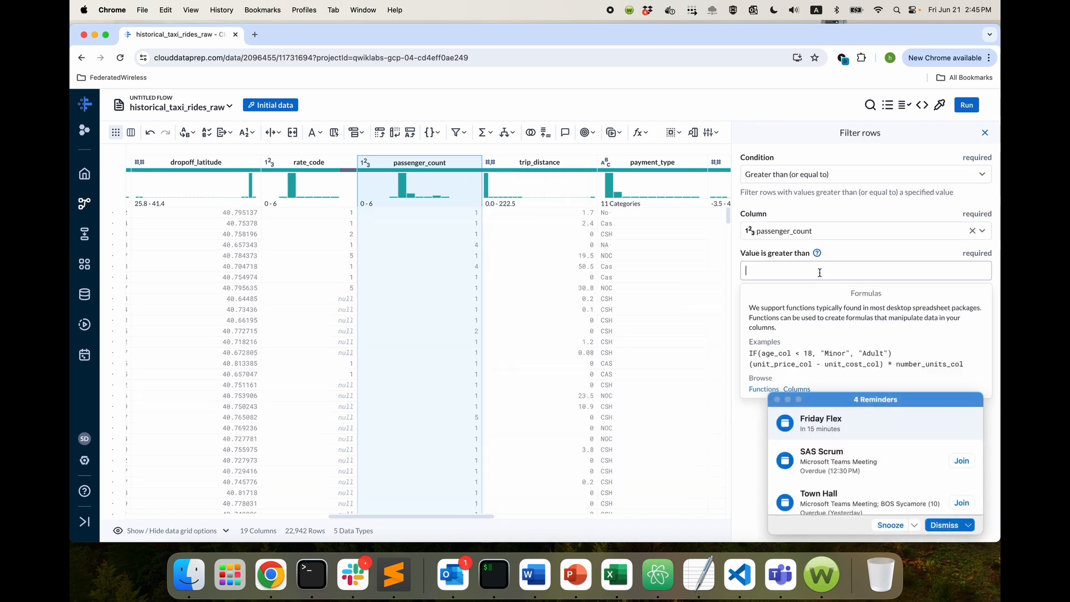
type("2")
left_click(778, 399)
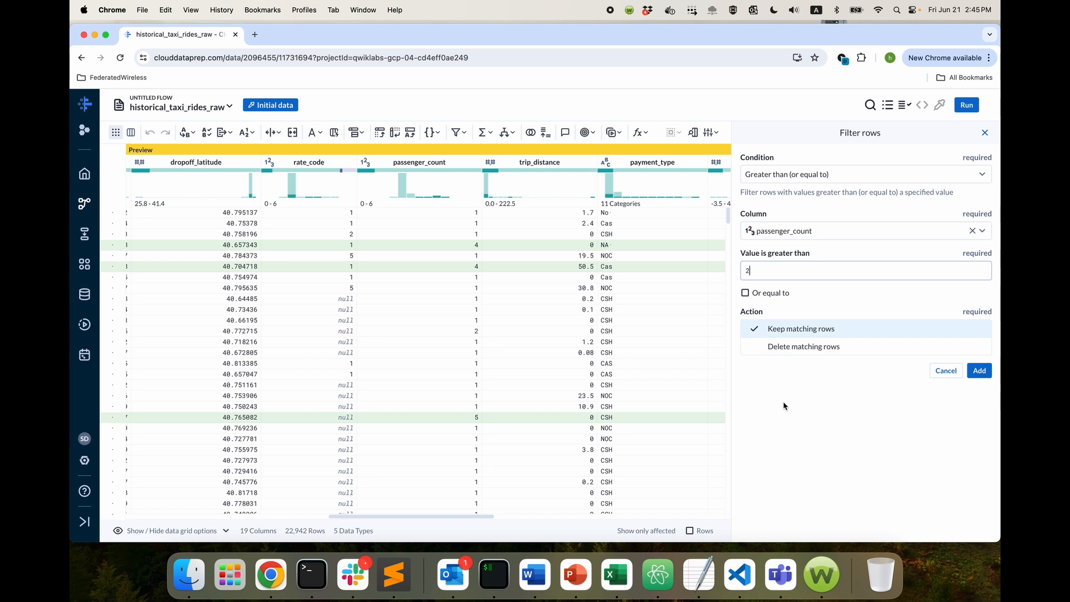
left_click(979, 370)
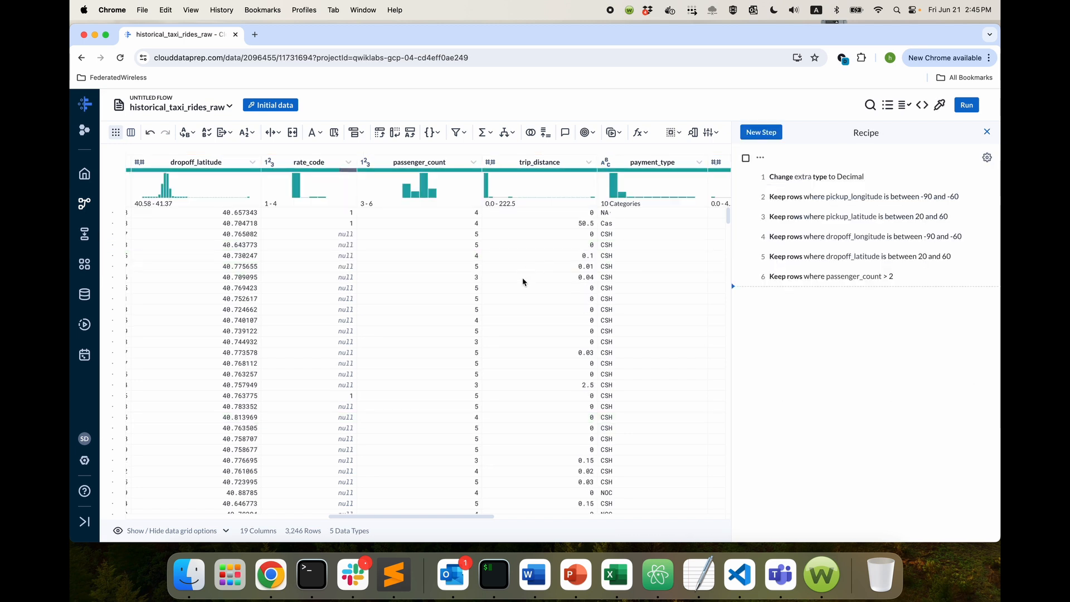
Add a filter that deletes rows whose fare_amount is less than 2.
scroll(529, 287, "right", 5)
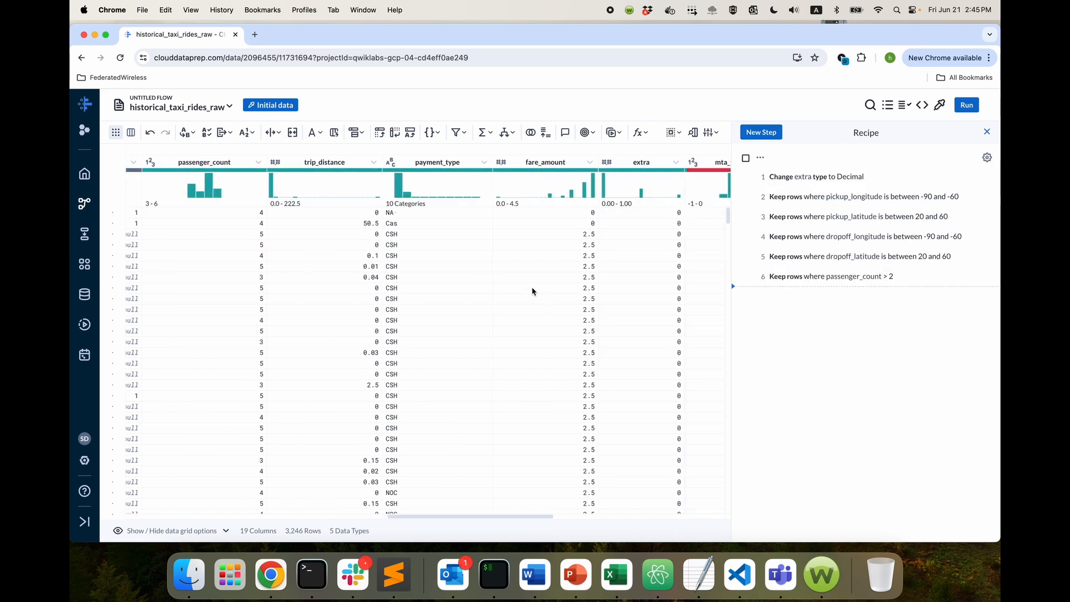
scroll(532, 289, "right", 2)
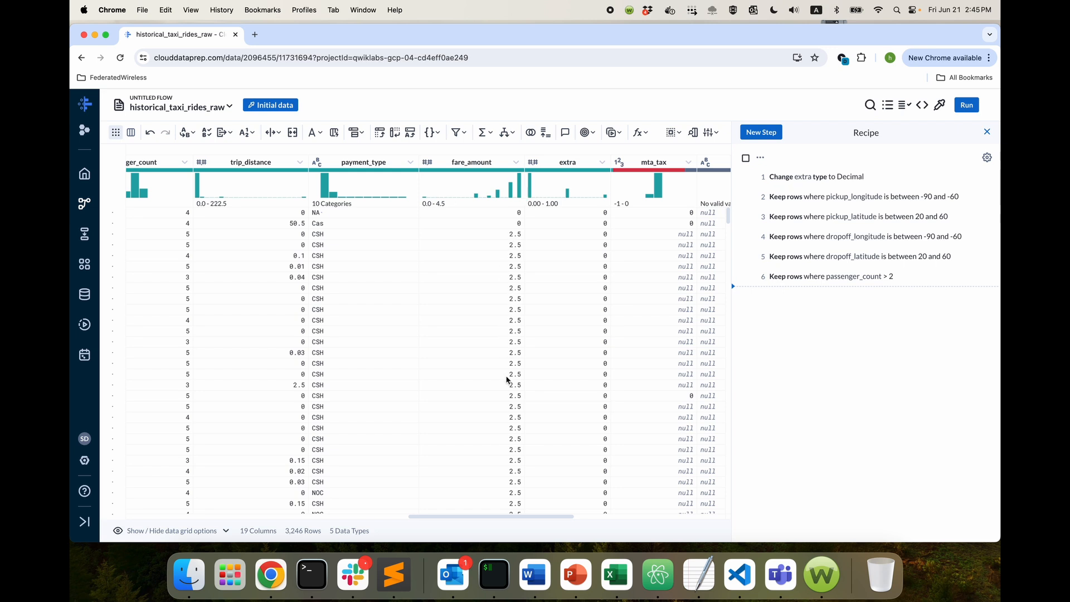
left_click(516, 161)
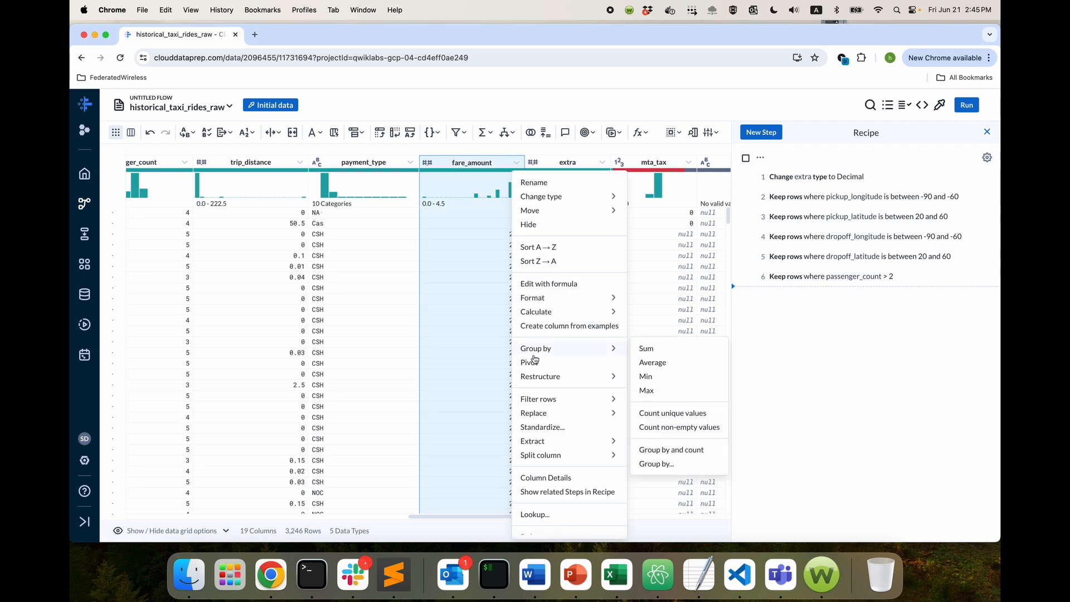
mouse_move(661, 407)
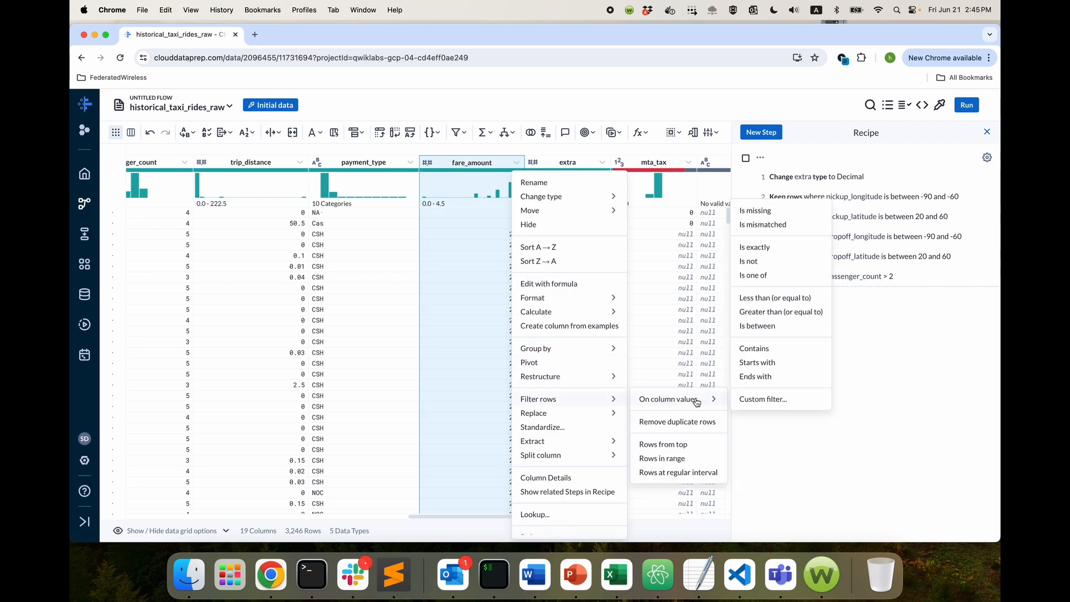
left_click(774, 300)
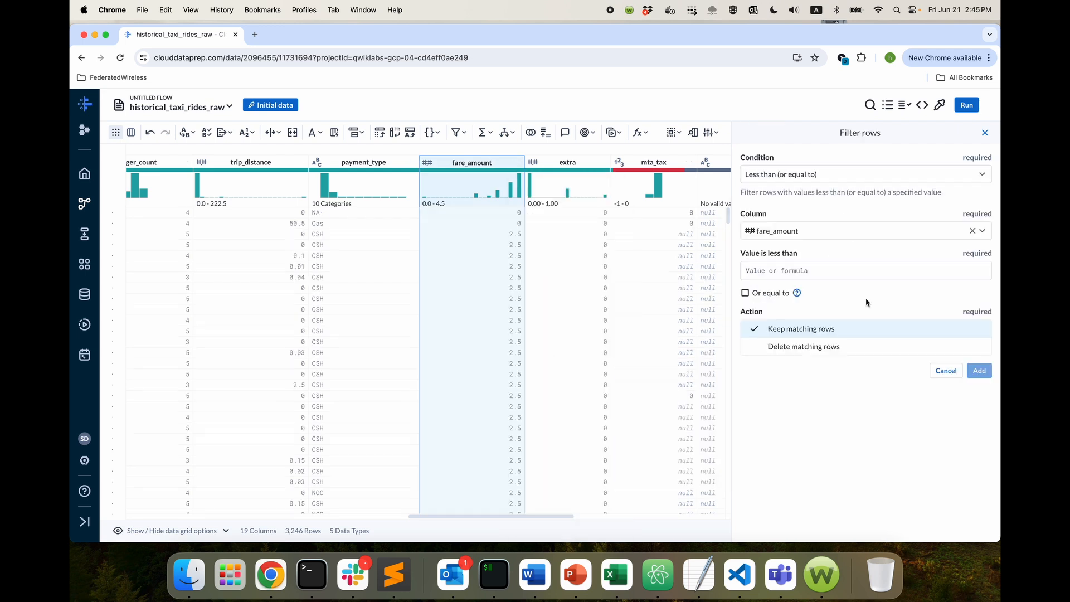
left_click(810, 269)
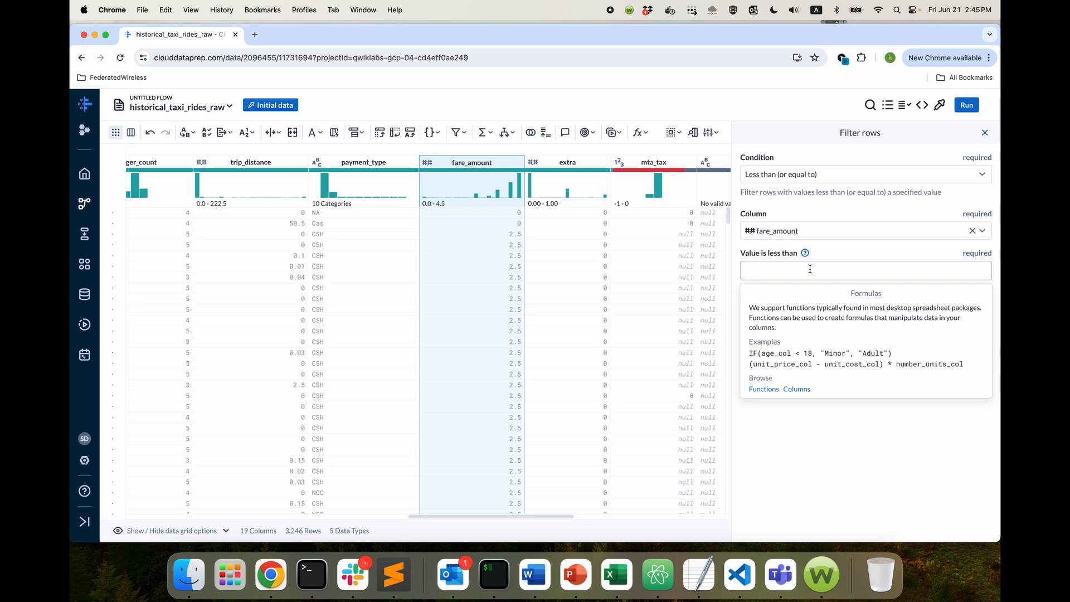
type("2")
left_click(813, 348)
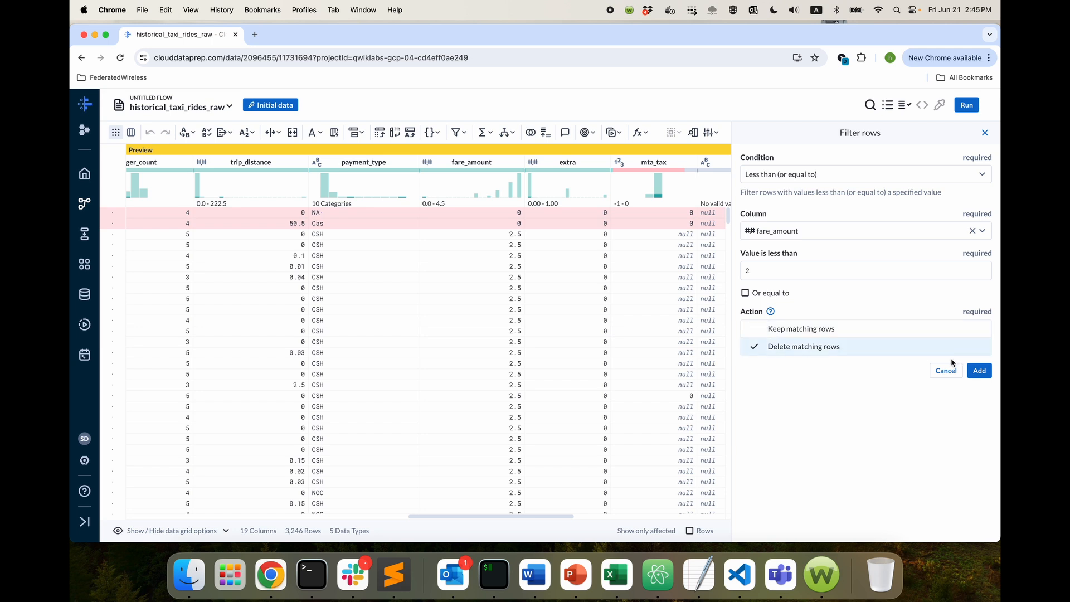
left_click(979, 371)
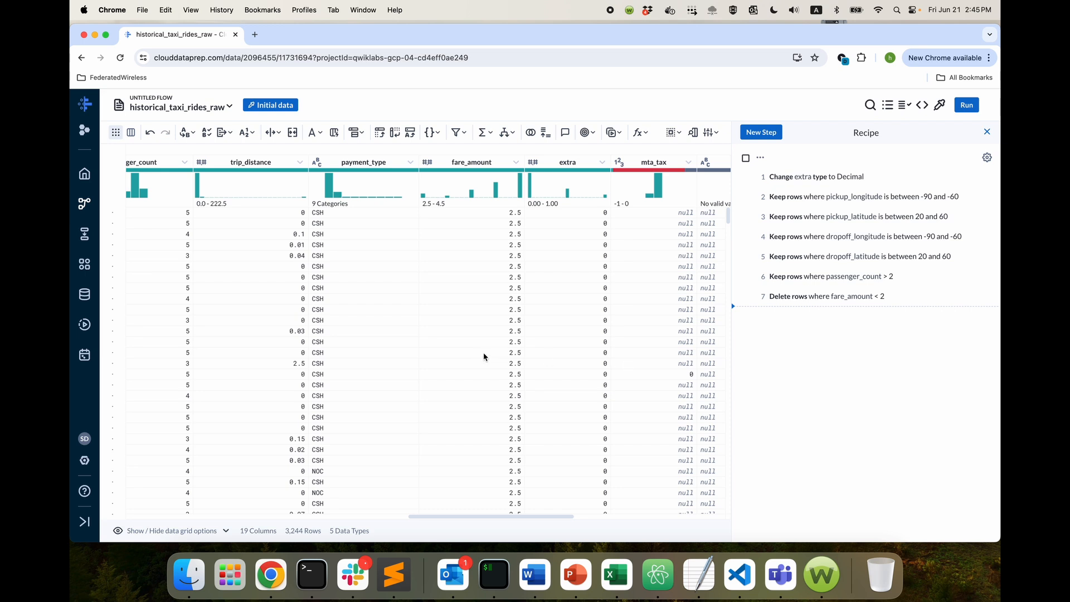
Add a filter that keeps only rows whose trip_distance is greater than 4.
scroll(385, 245, "left", 2)
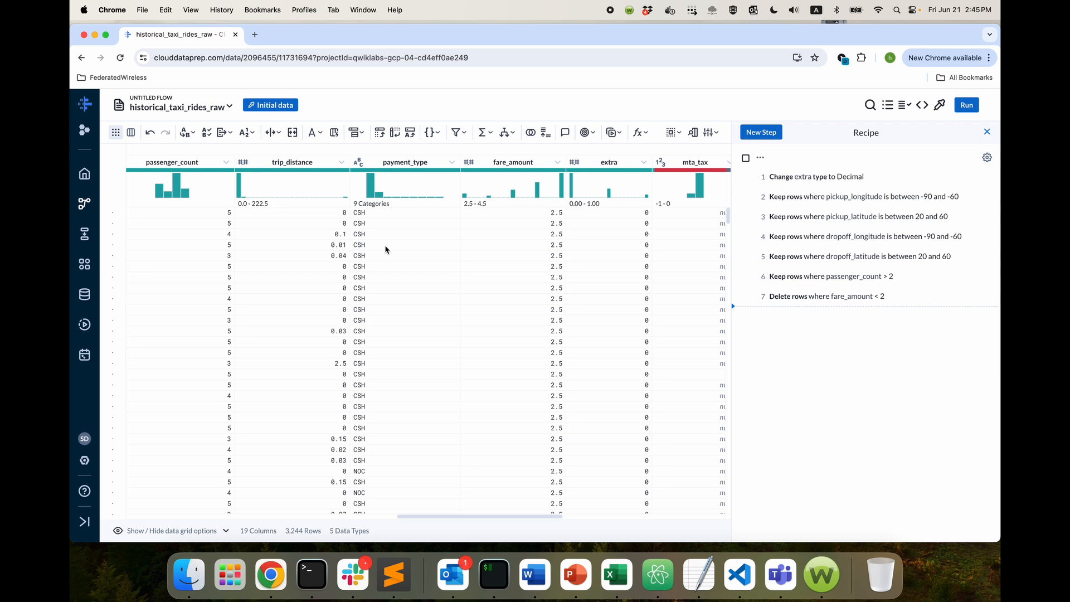
left_click(342, 162)
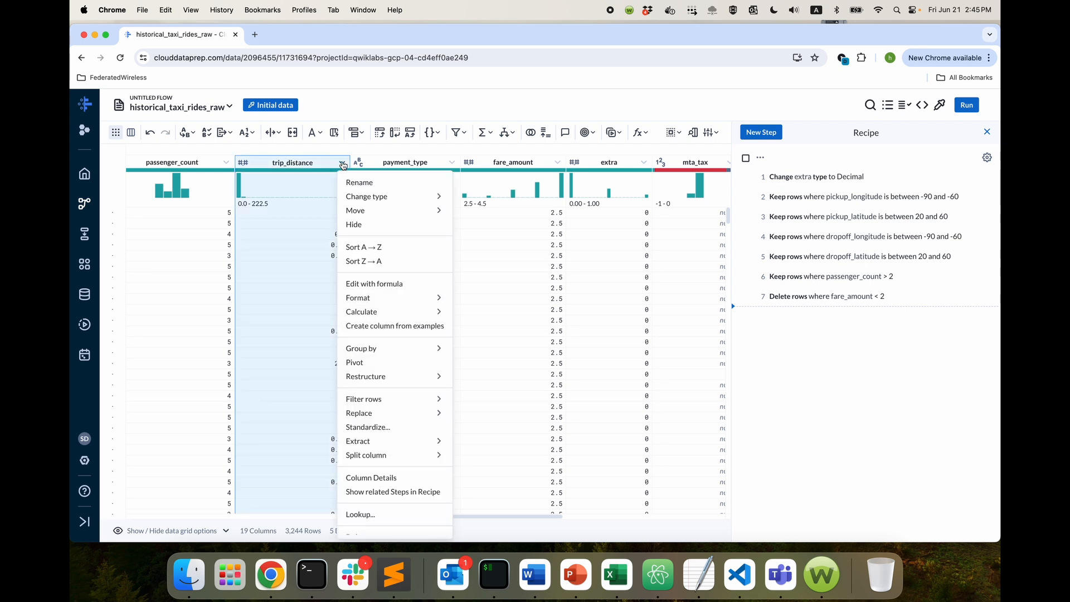
mouse_move(390, 399)
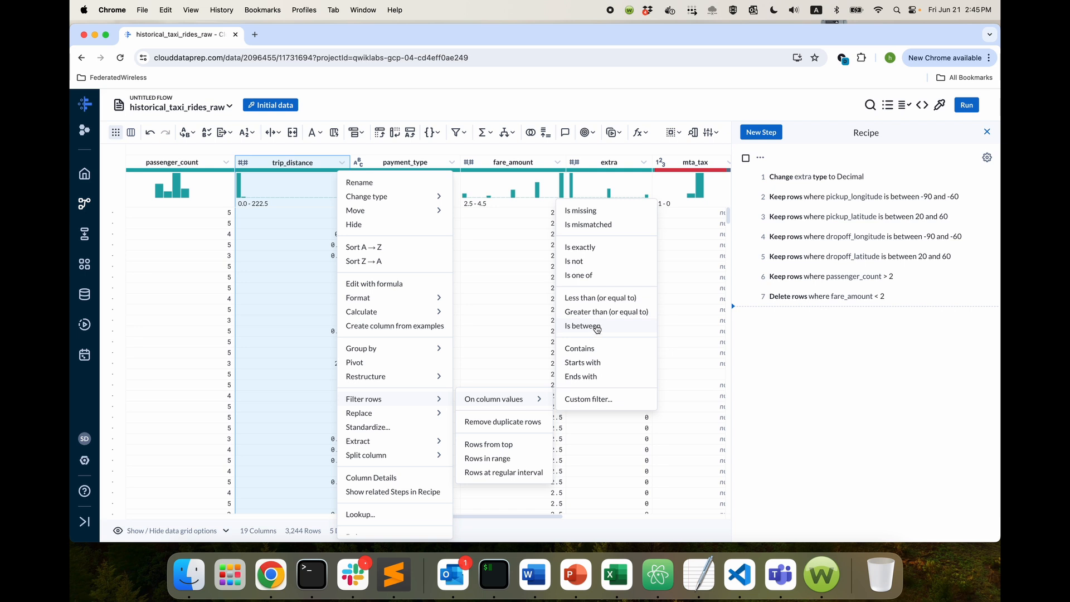
left_click(600, 311)
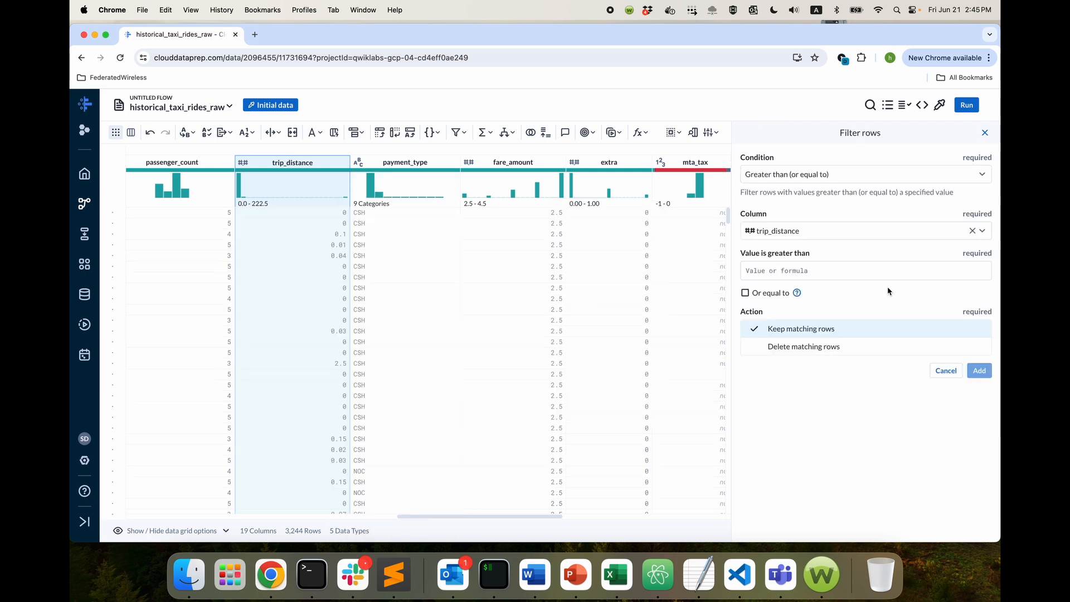
left_click(843, 268)
type("4")
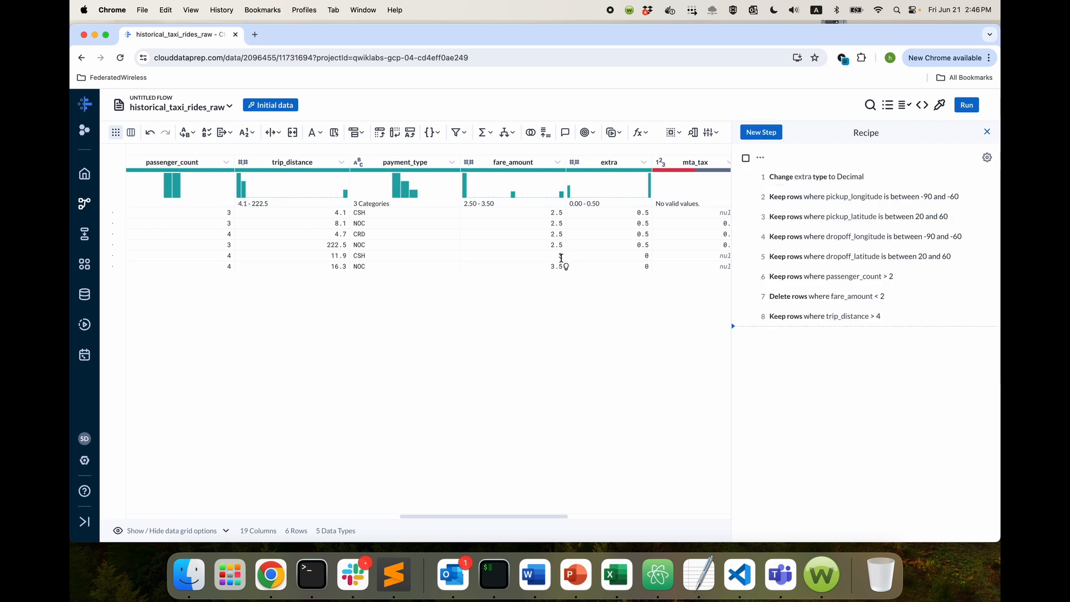
Examine the filtered rows across the trip distance, fare, extra, tax, tip, tolls and total amount columns and their data types.
scroll(561, 257, "right", 4)
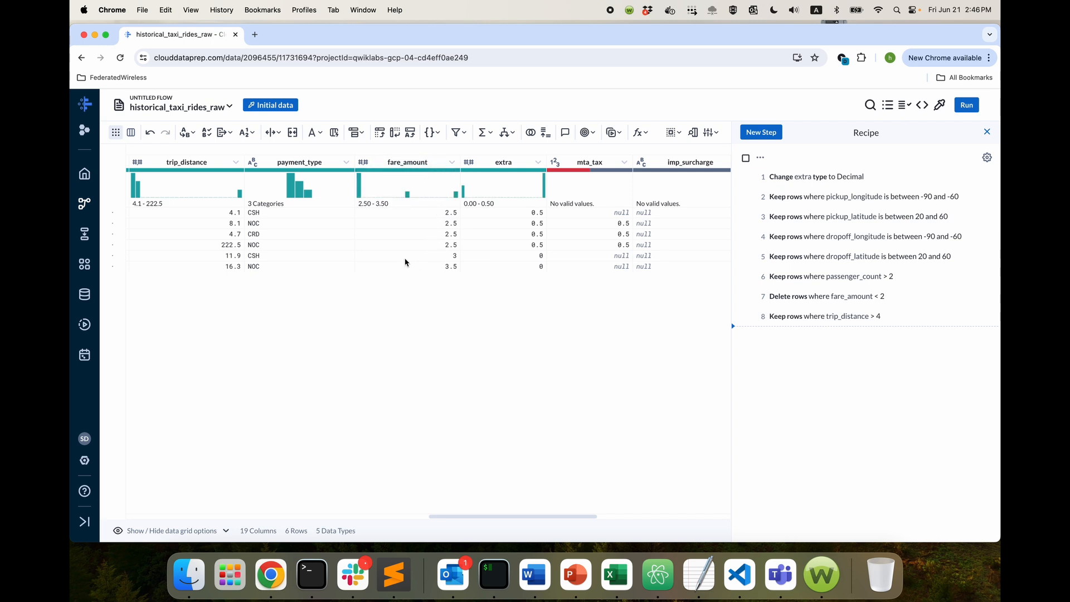
scroll(405, 262, "left", 5)
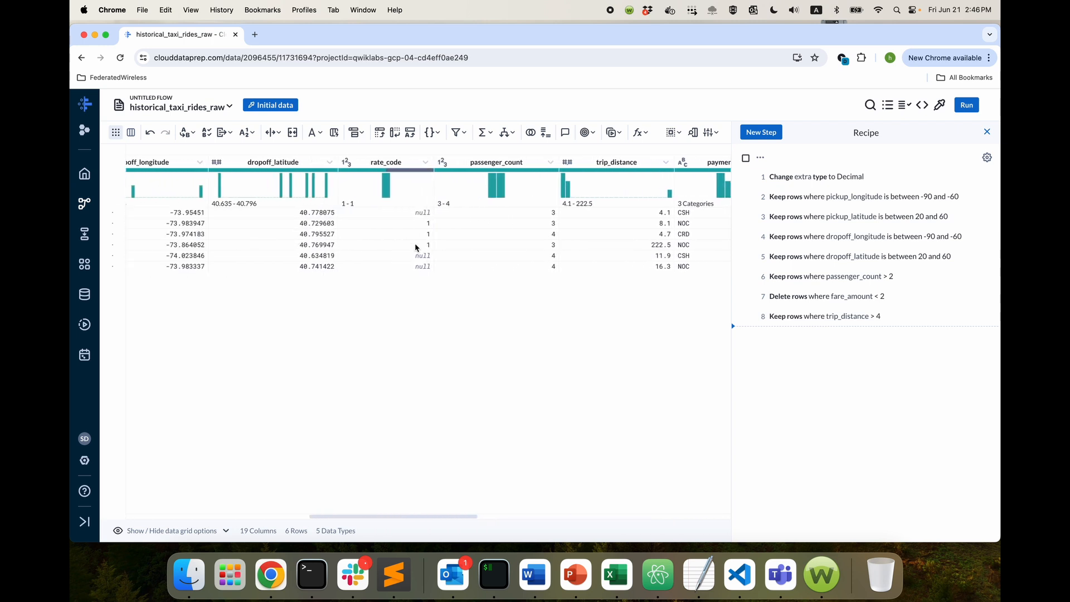
scroll(456, 254, "right", 3)
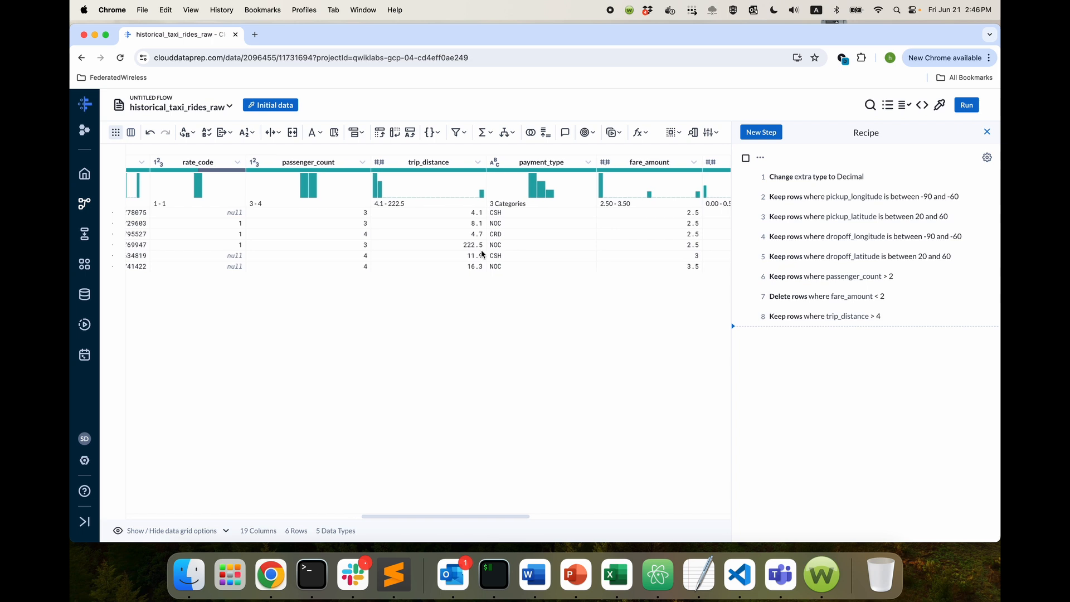
scroll(483, 254, "right", 1)
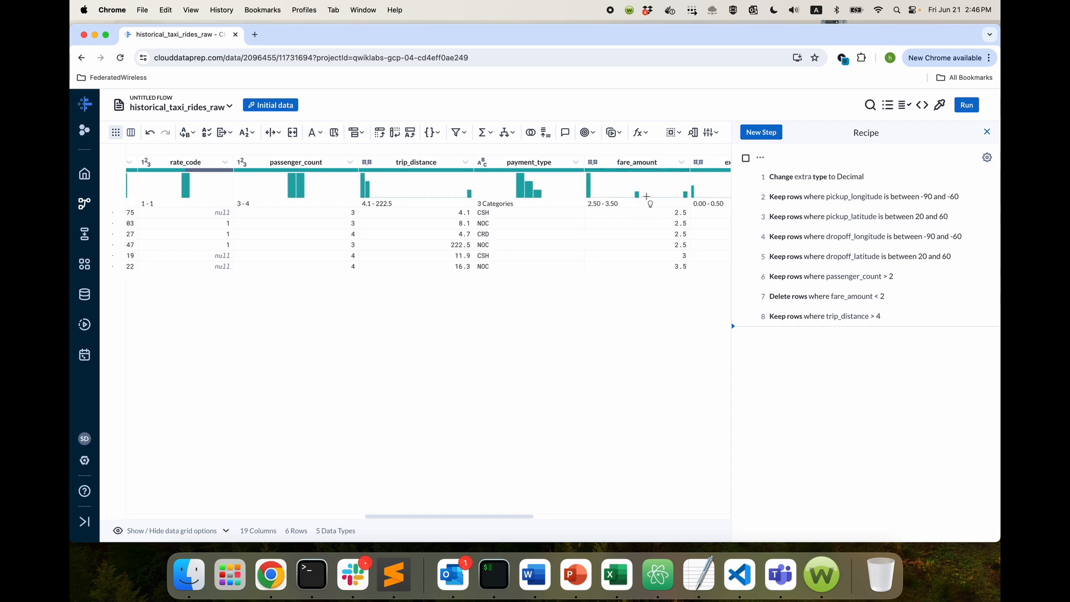
scroll(623, 239, "right", 3)
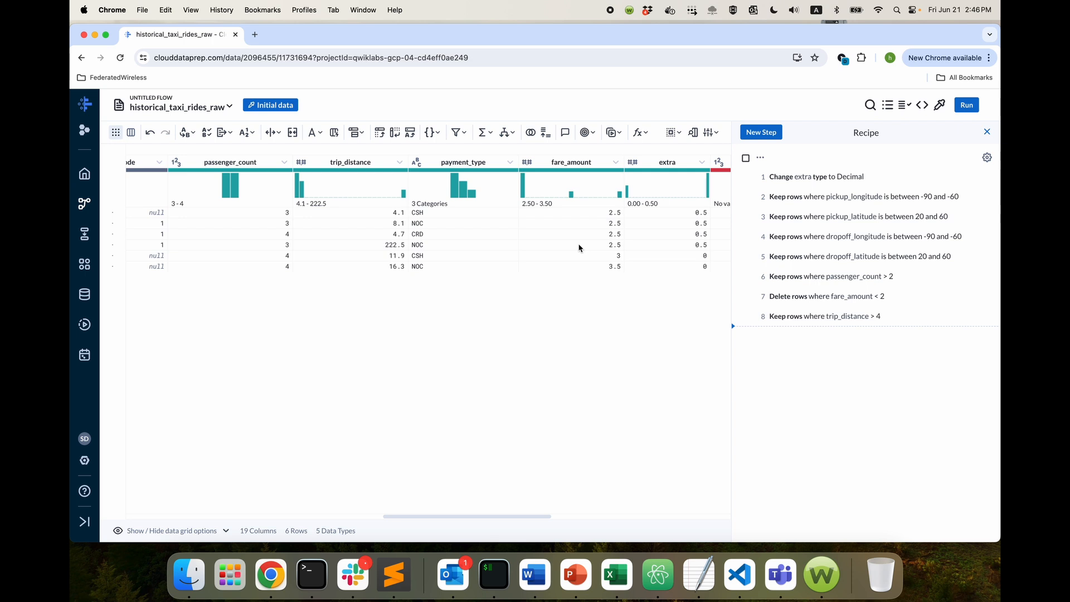
scroll(579, 248, "right", 2)
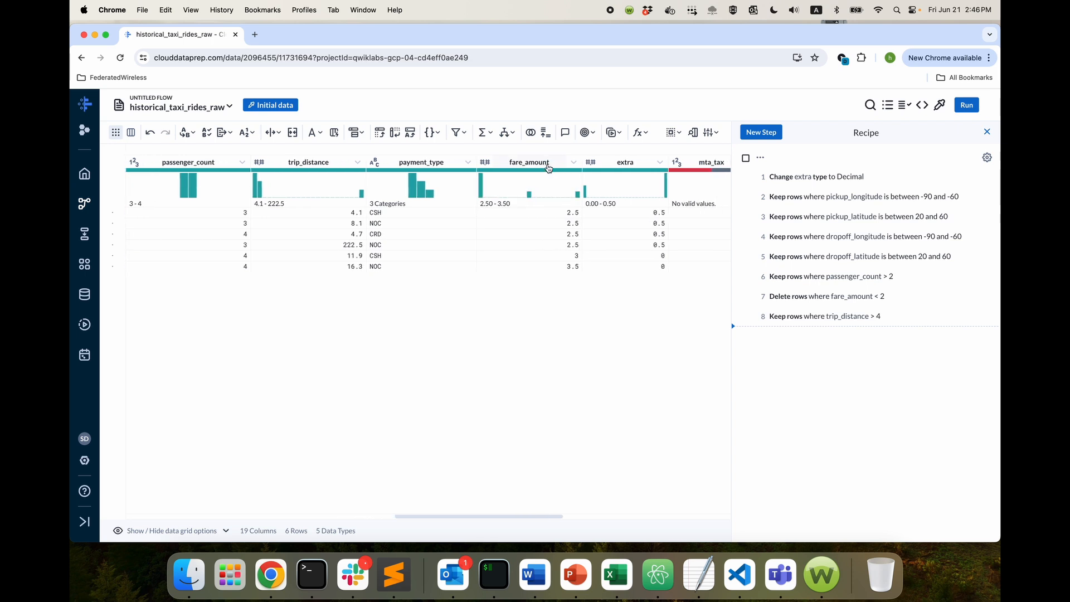
scroll(544, 218, "right", 6)
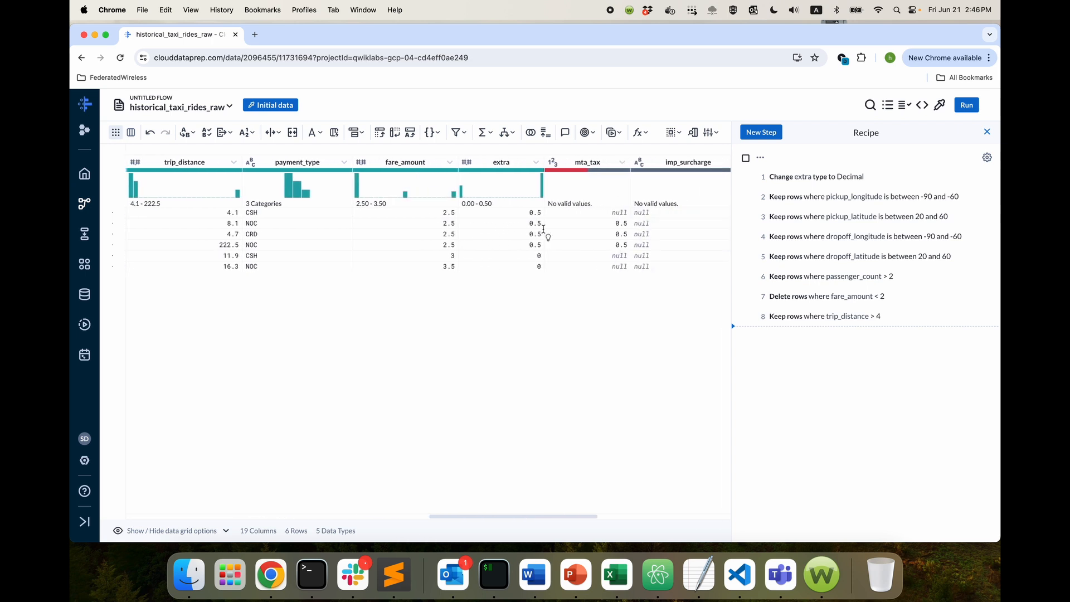
scroll(558, 246, "right", 8)
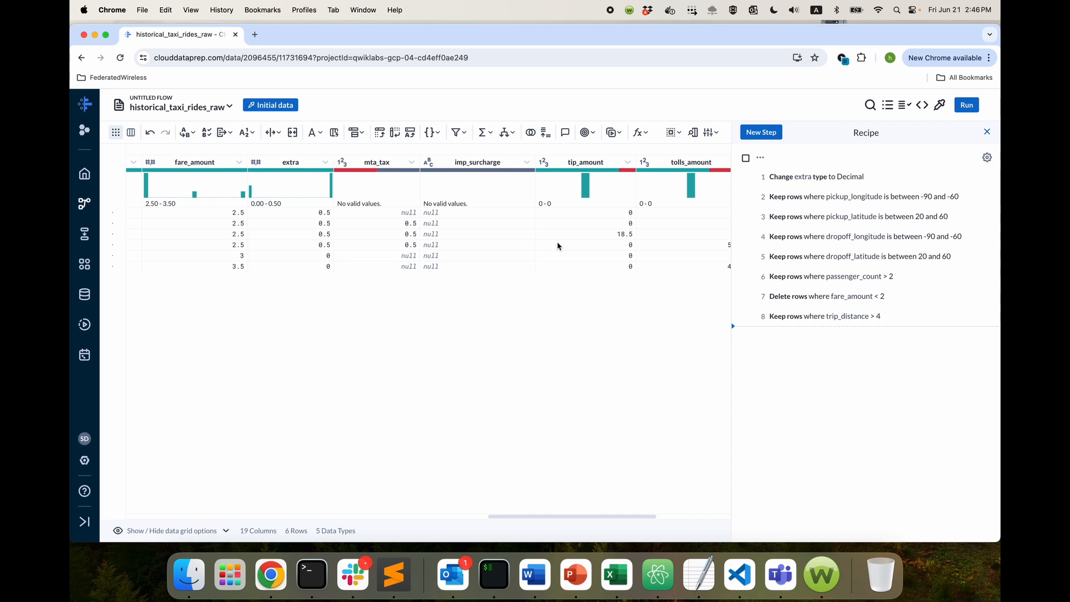
scroll(674, 233, "right", 8)
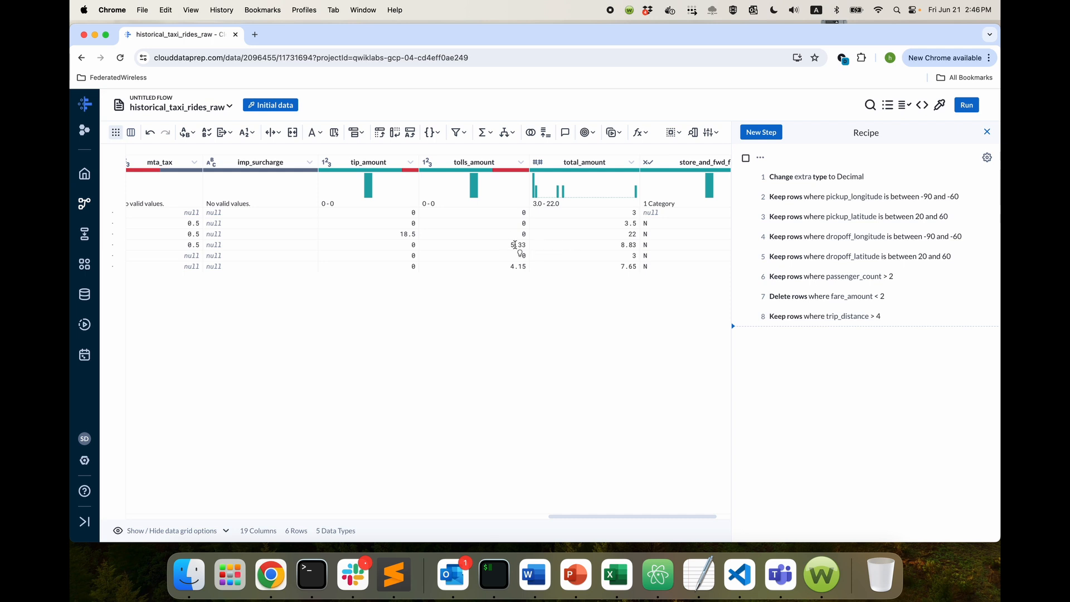
scroll(397, 259, "left", 5)
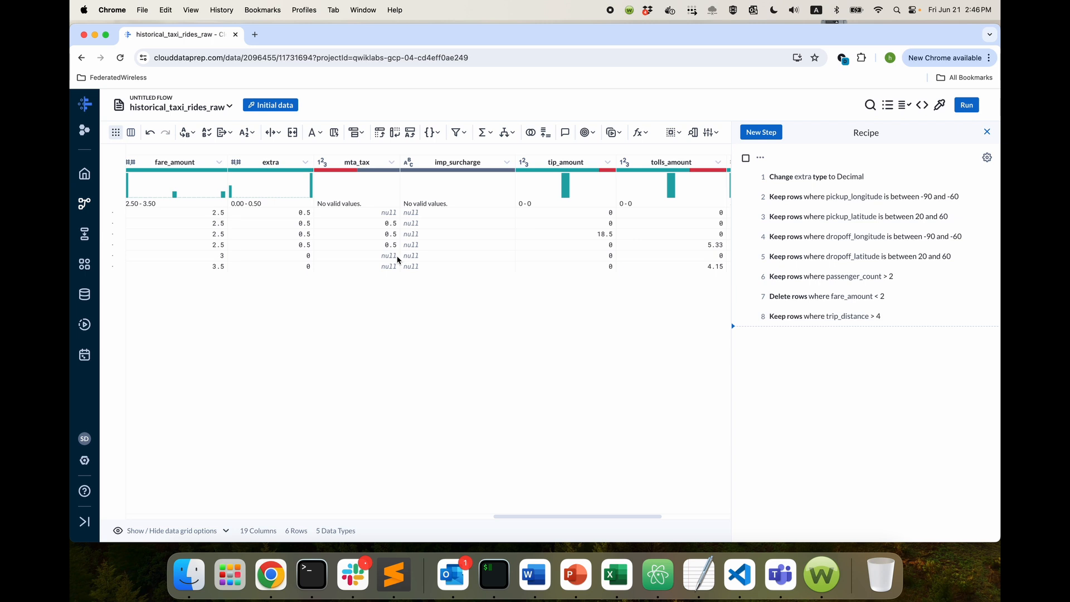
scroll(394, 255, "left", 2)
scroll(529, 239, "right", 5)
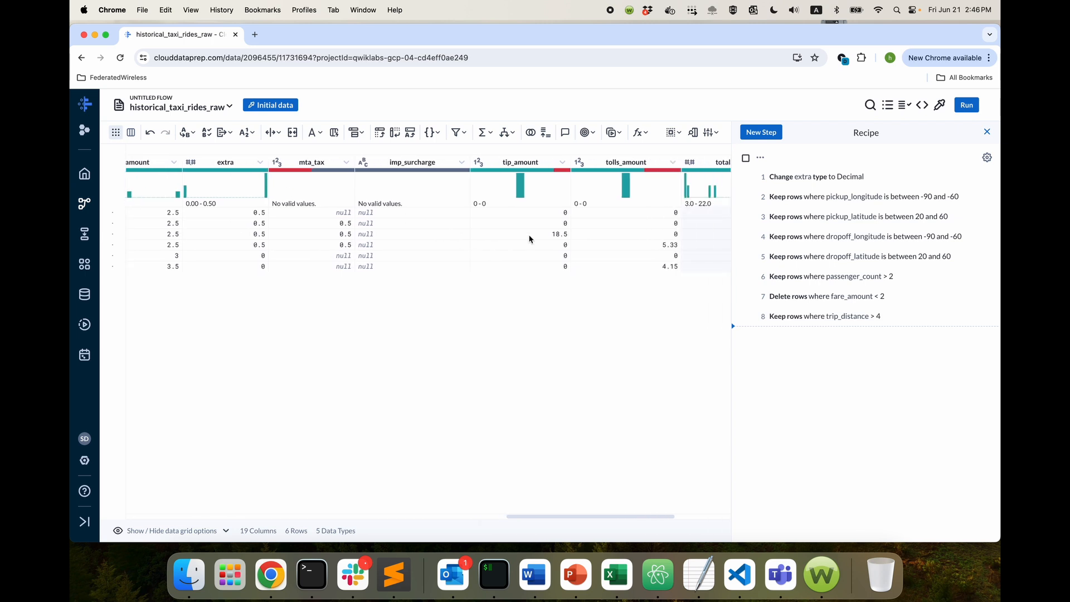
scroll(604, 248, "right", 5)
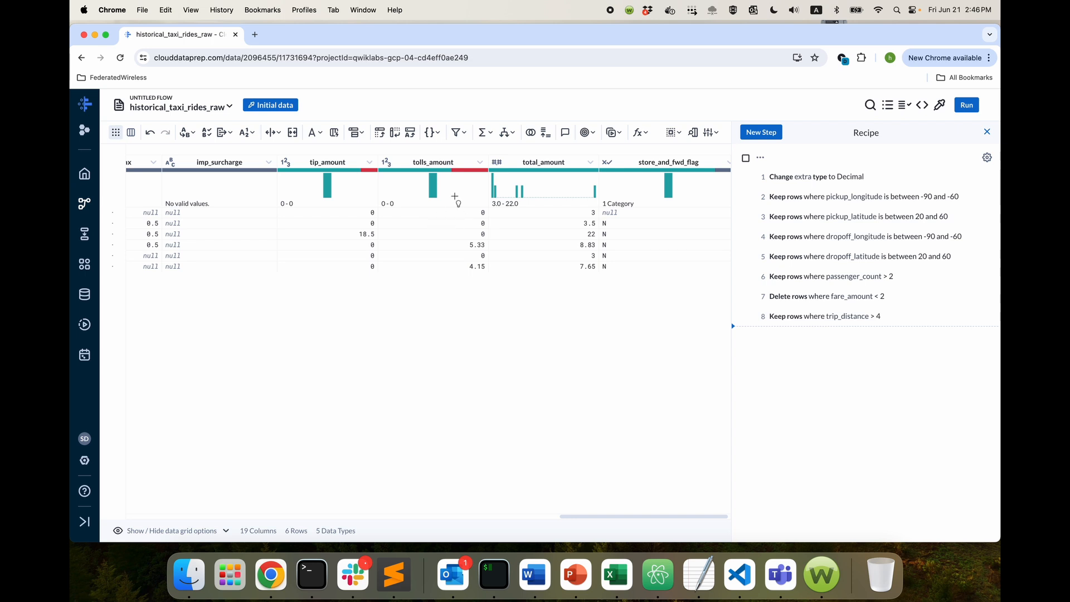
left_click(486, 136)
mouse_move(501, 157)
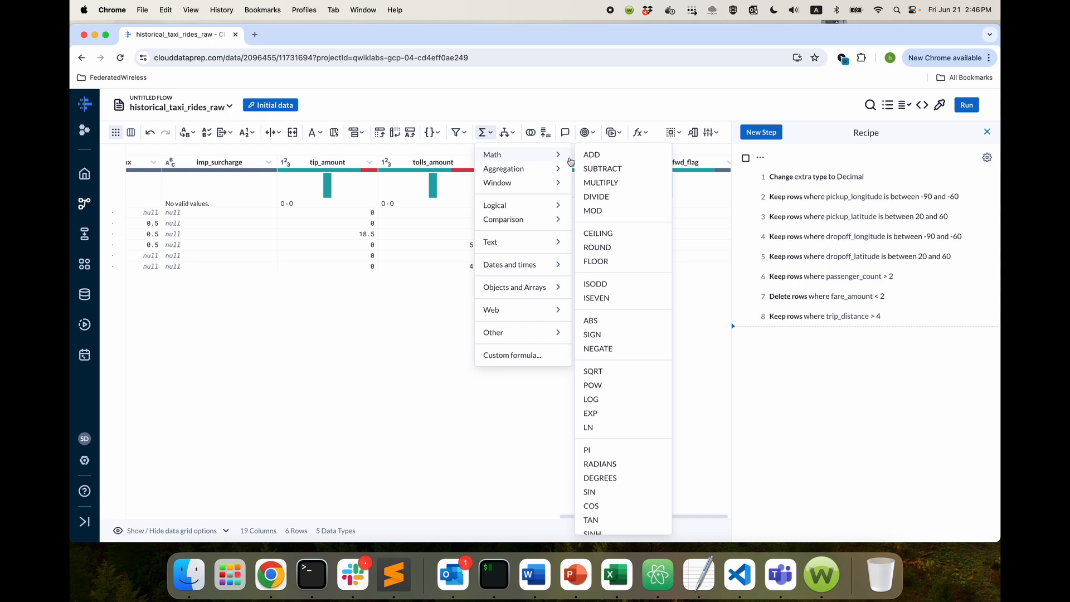
left_click(591, 155)
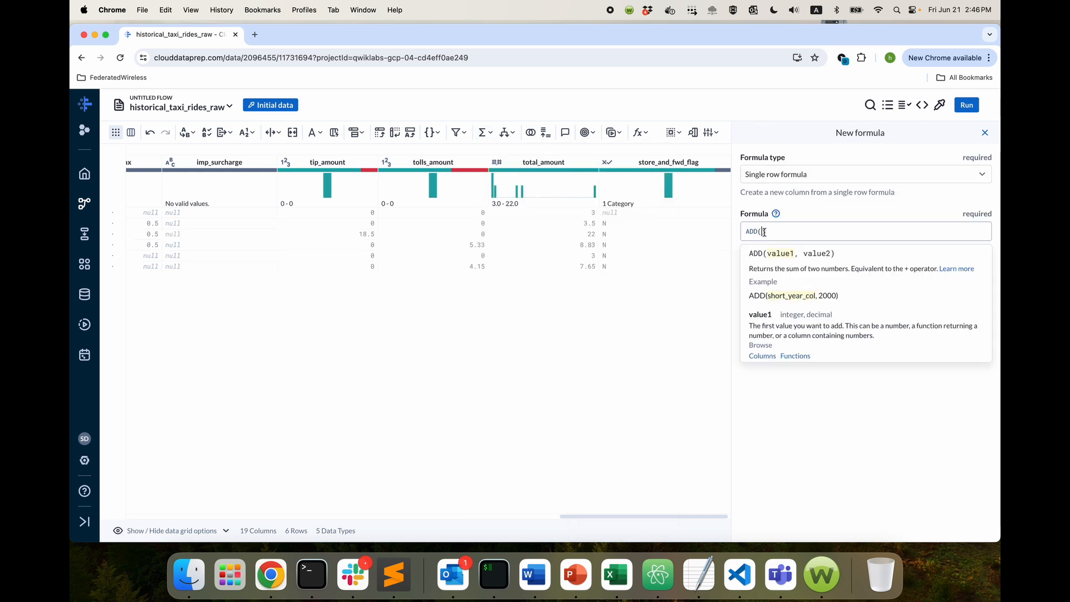
type("far")
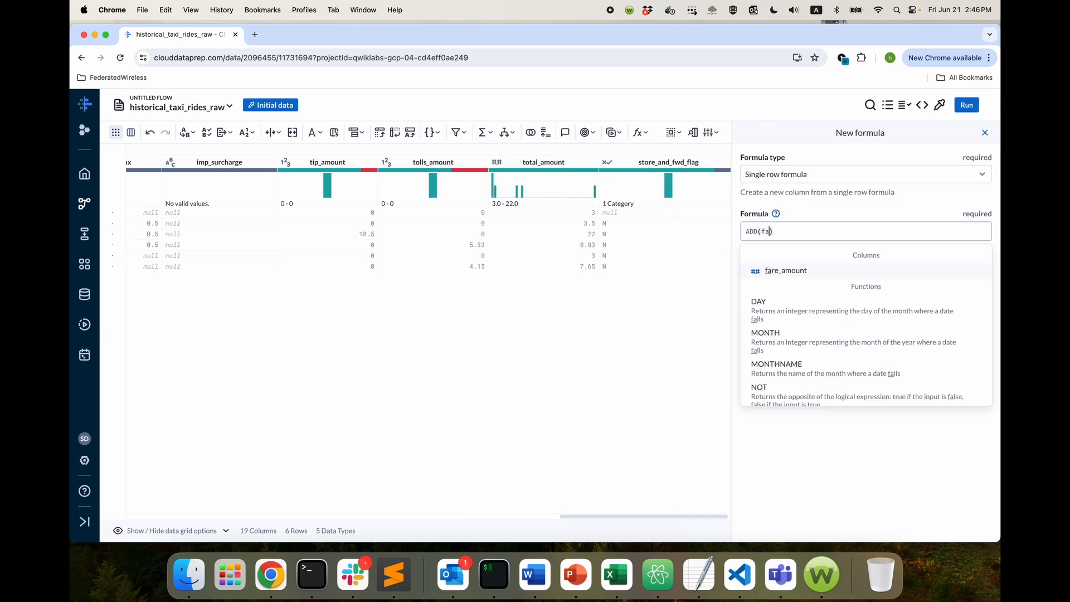
key("Tab")
type(", t")
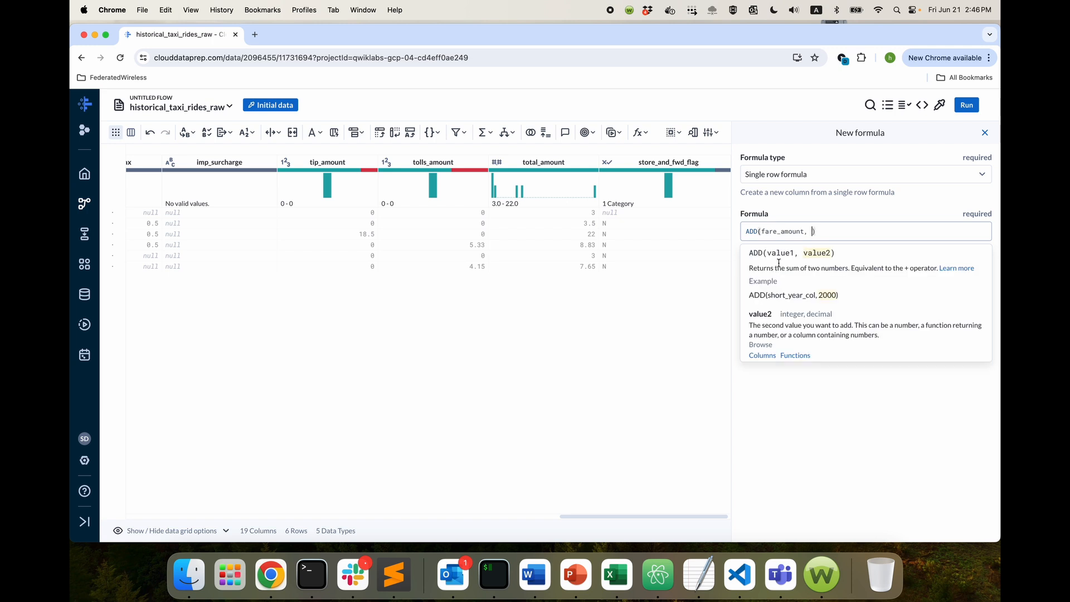
type("oll")
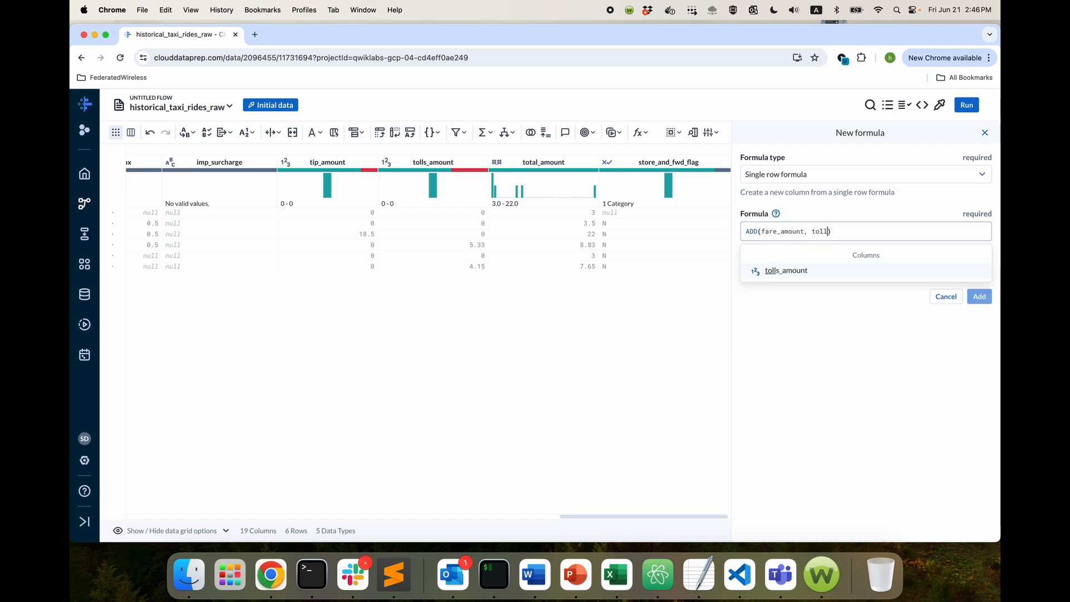
left_click(812, 272)
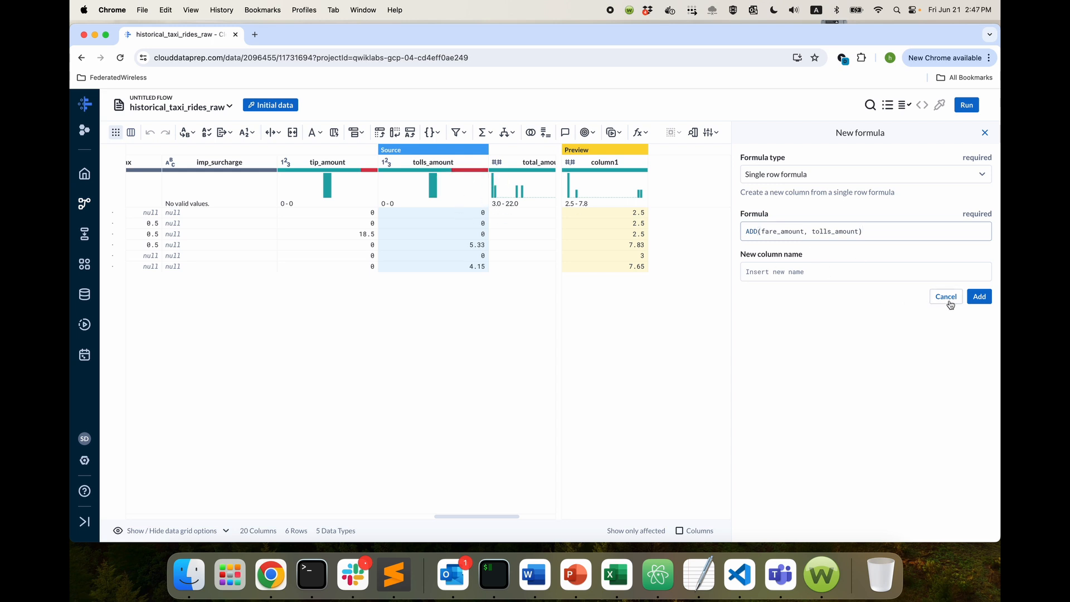
mouse_move(474, 171)
left_click(947, 296)
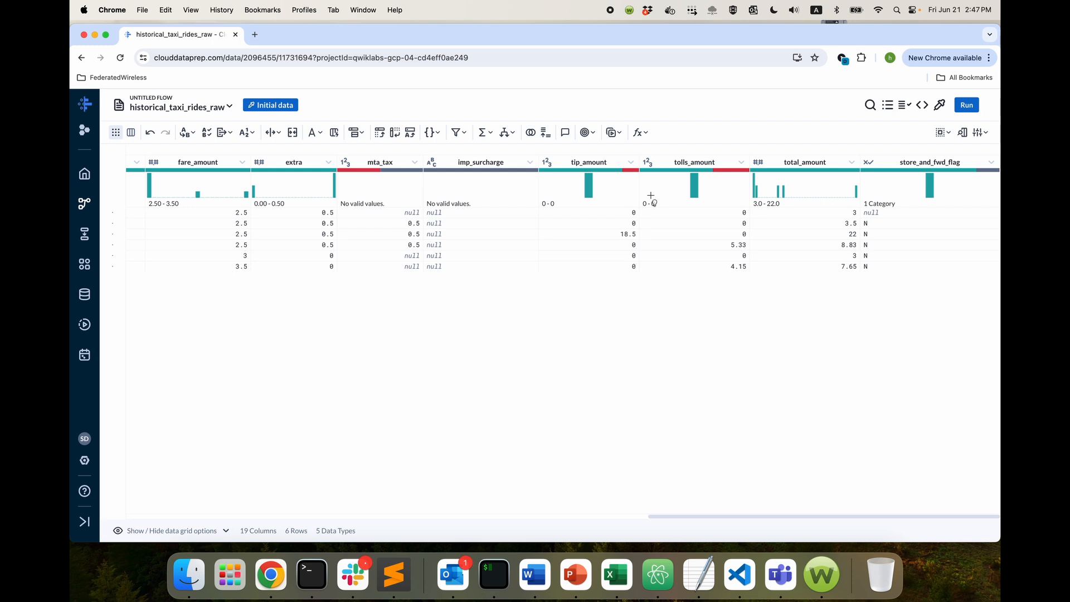
Change the tolls_amount column's type to Decimal.
left_click(742, 162)
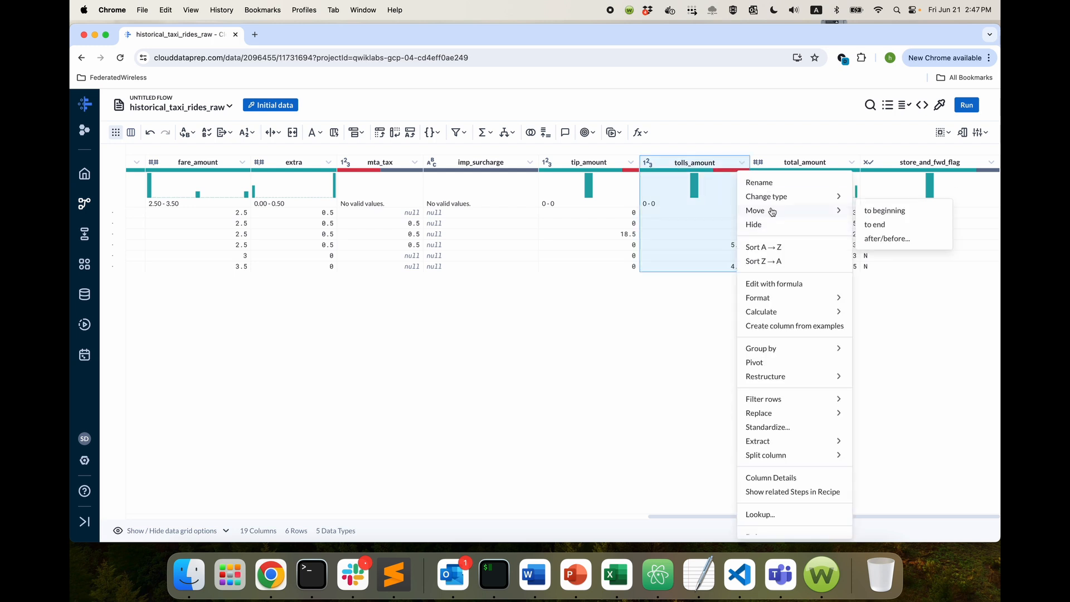
mouse_move(786, 199)
left_click(913, 249)
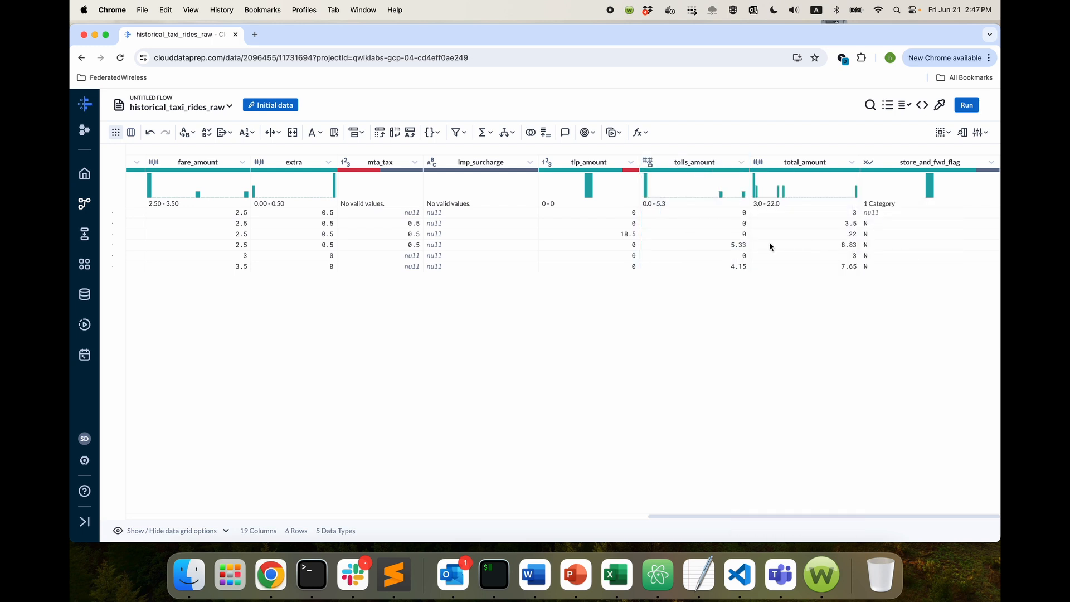
Start a single row formula that adds two columns: ADD(fare_amount, tolls_amount).
left_click(485, 132)
mouse_move(493, 154)
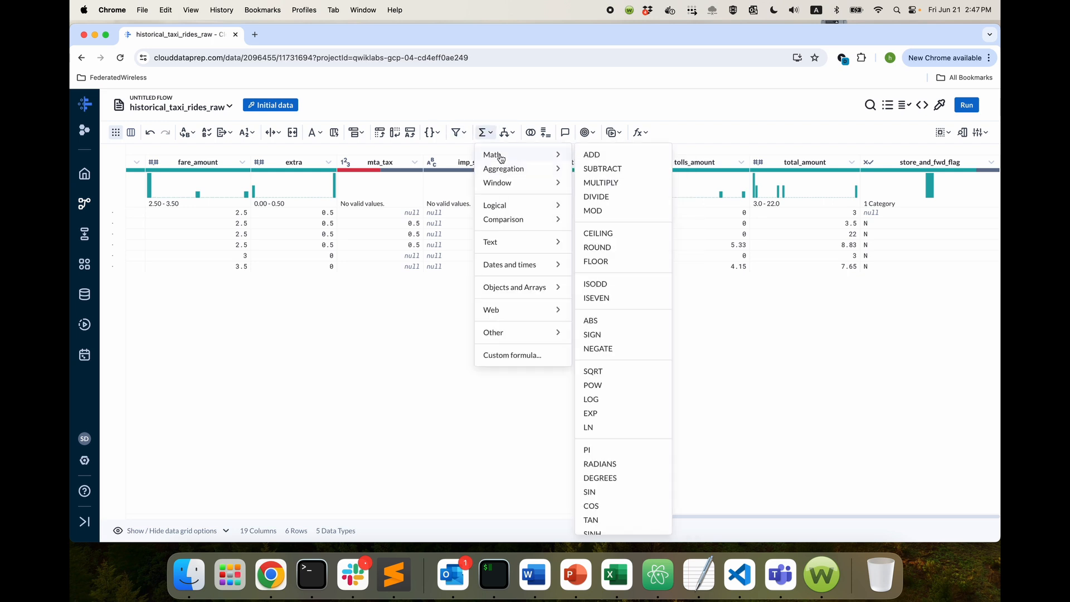
left_click(592, 155)
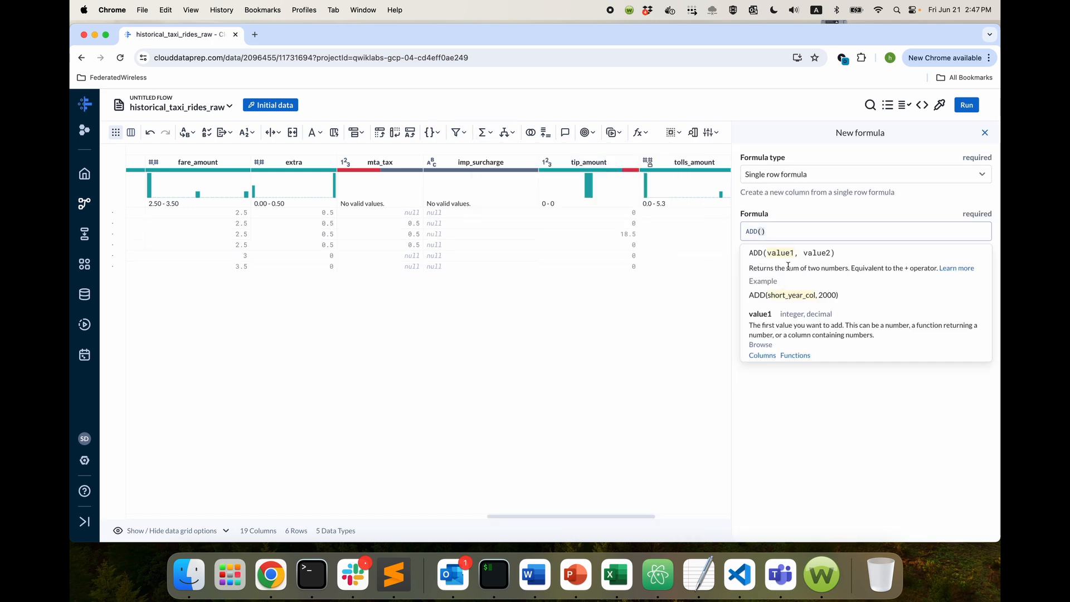
type("far")
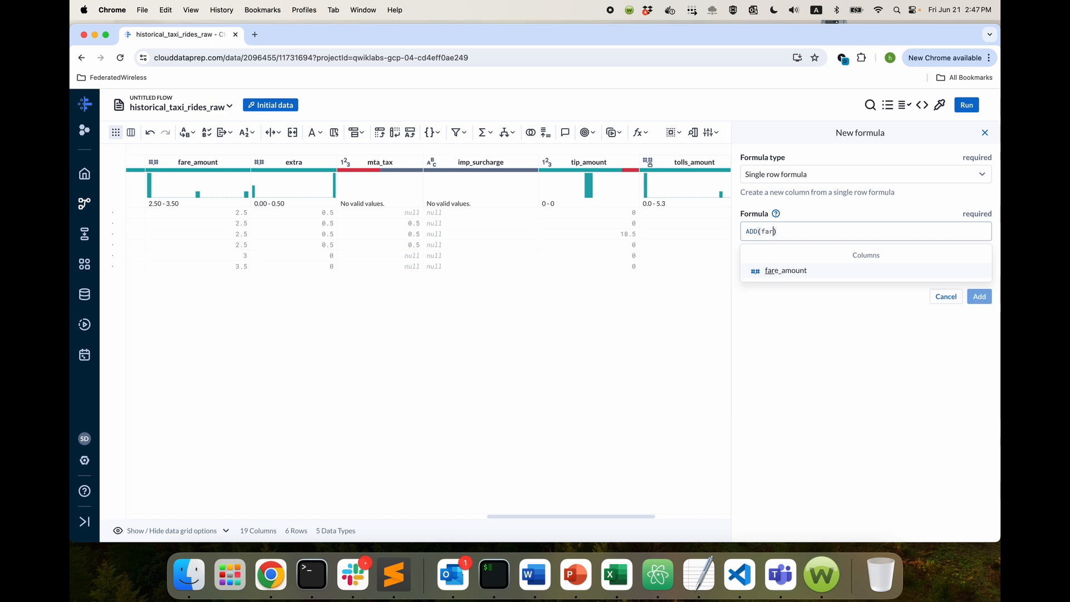
type("e")
left_click(792, 270)
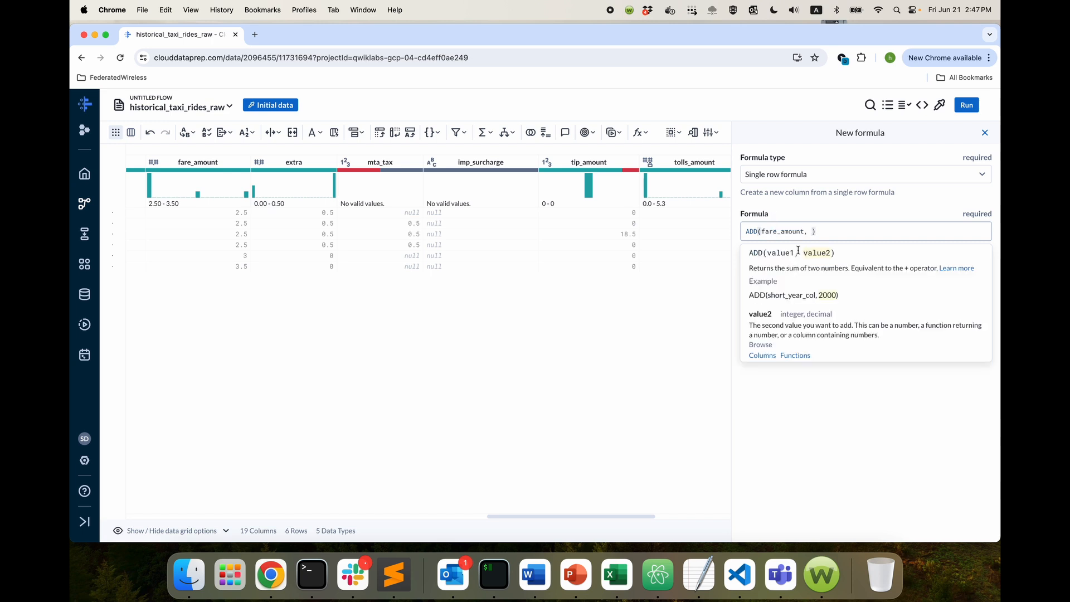
type("toll")
left_click(809, 270)
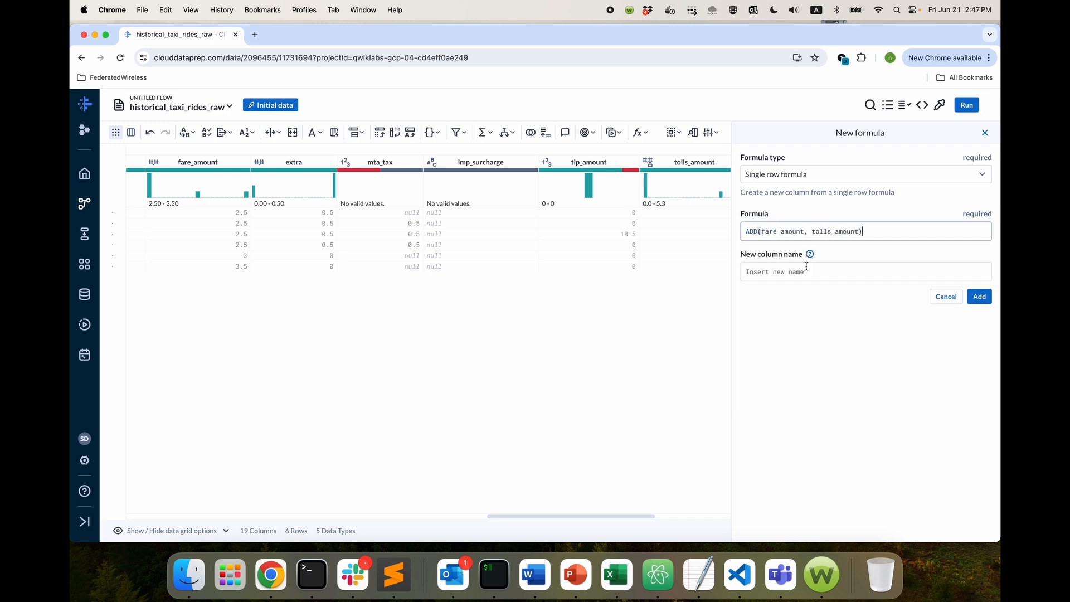
Name the new formula column fare_amount_631 and add it to the recipe.
left_click(836, 271)
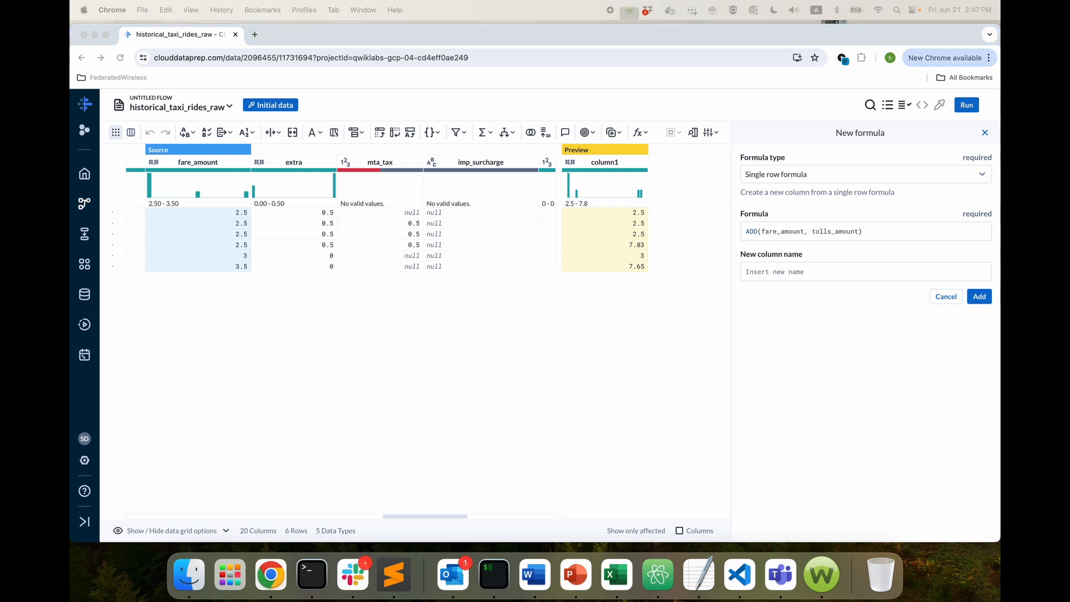
left_click(750, 272)
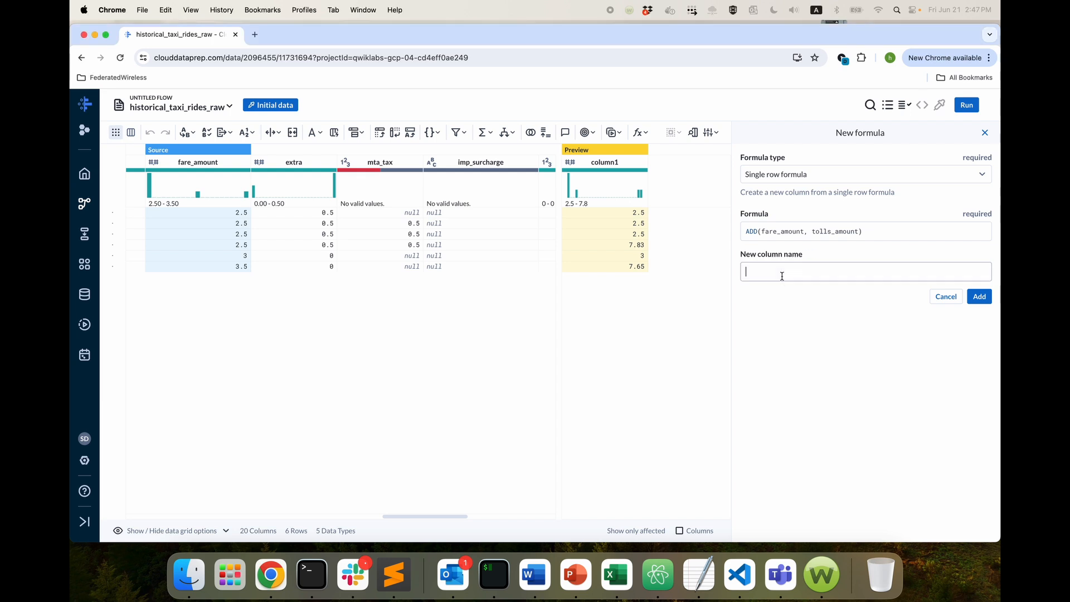
left_click(982, 297)
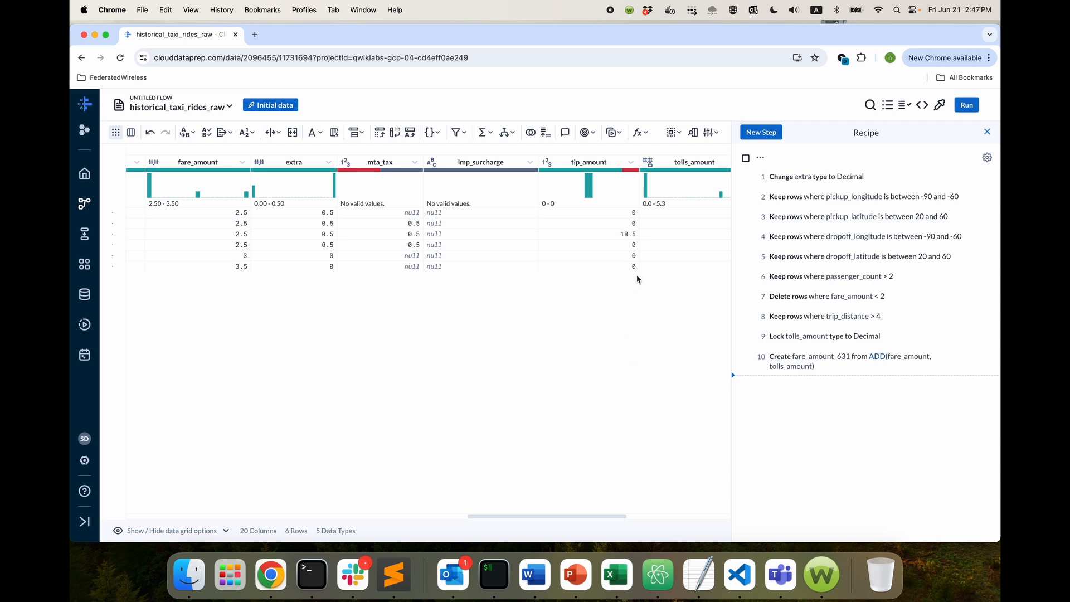
Delete the vendor_id and dropoff_datetime columns.
scroll(640, 261, "left", 1)
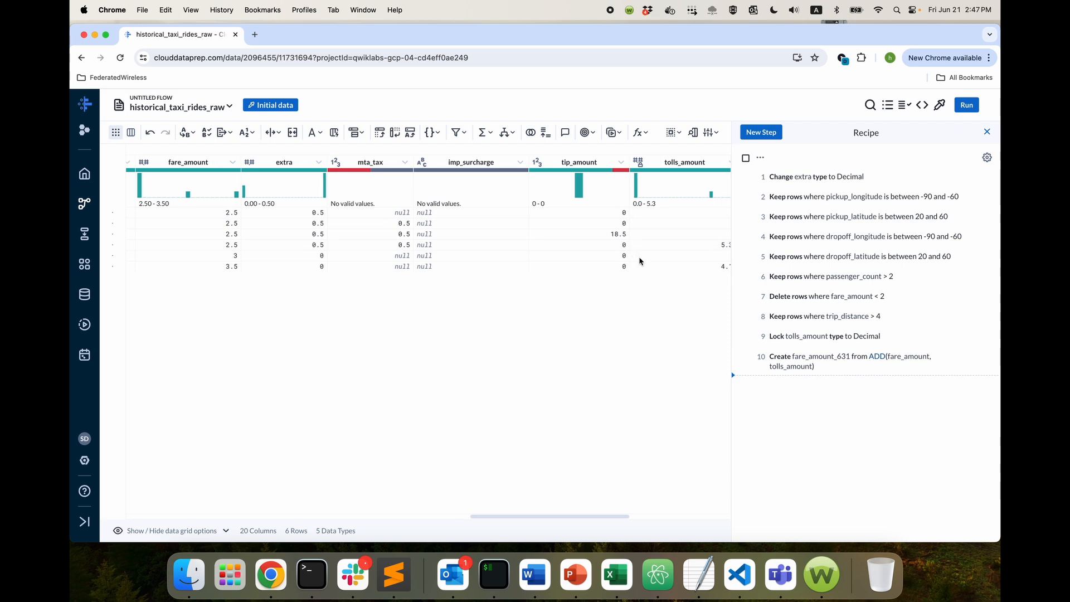
scroll(564, 246, "left", 10)
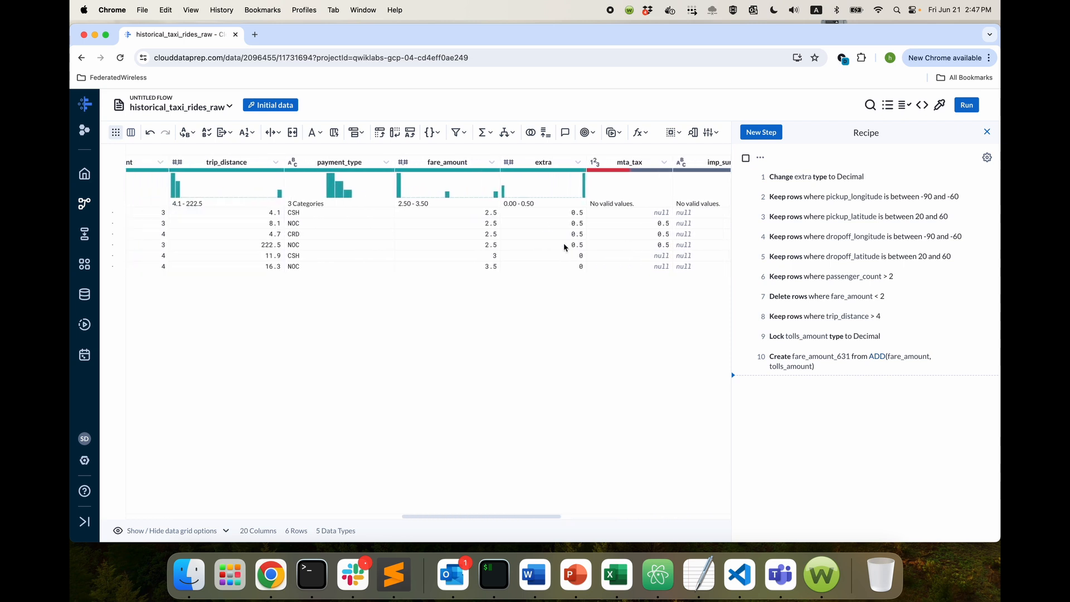
scroll(564, 247, "left", 10)
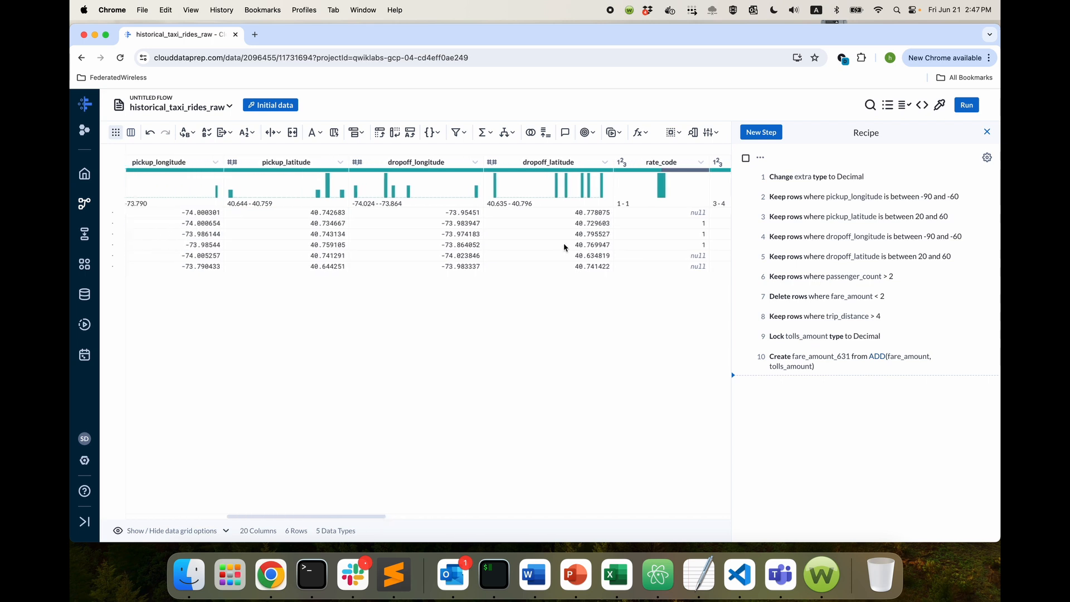
scroll(564, 247, "left", 6)
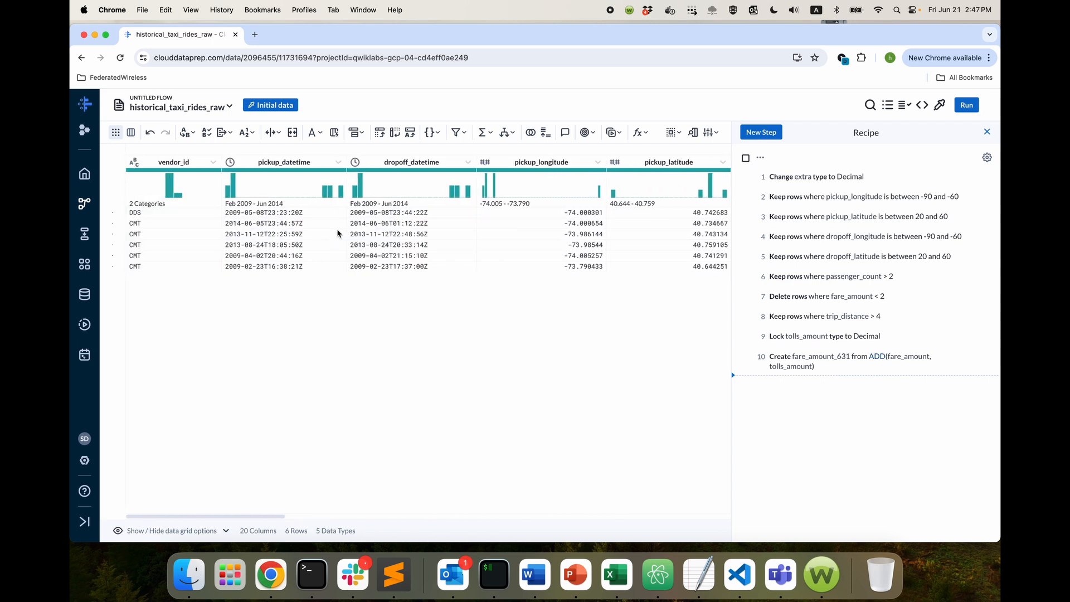
left_click(214, 162)
scroll(268, 368, "down", 2)
left_click(237, 480)
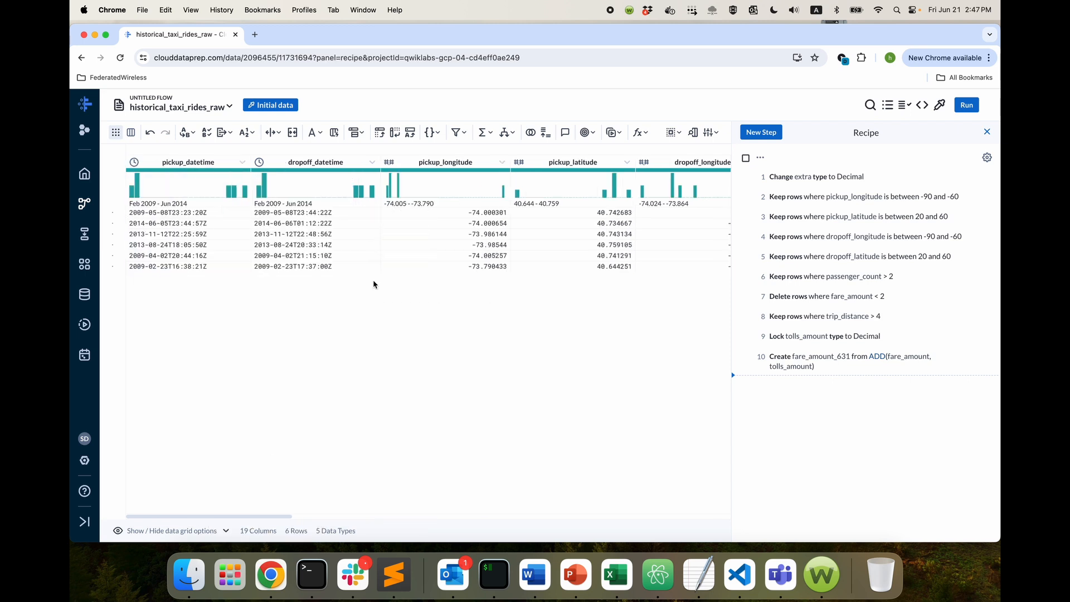
left_click(372, 162)
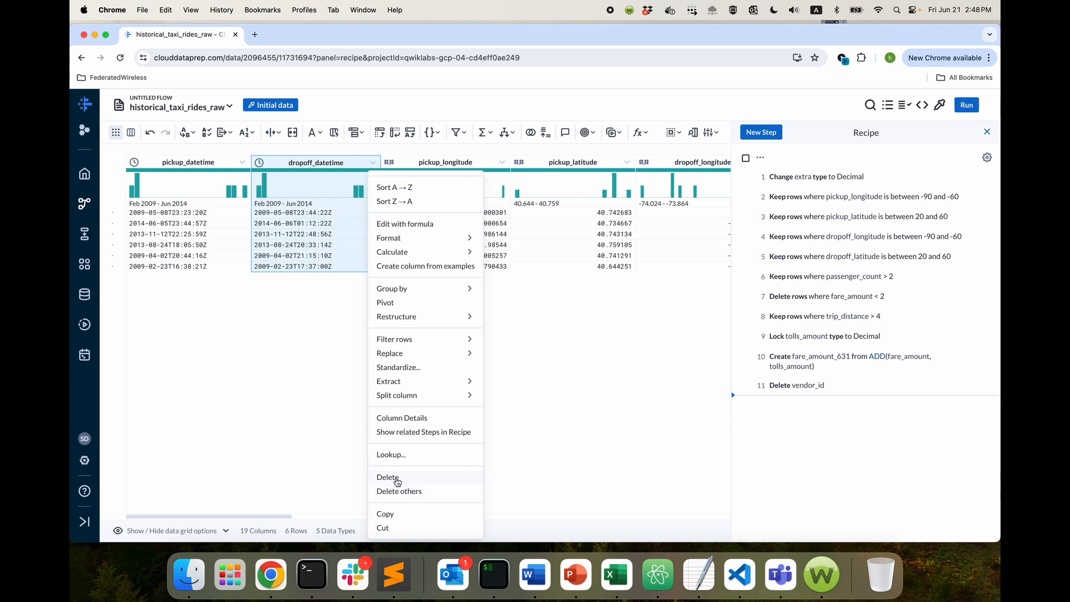
left_click(391, 478)
Delete the rate_code and trip_distance columns.
scroll(429, 209, "right", 10)
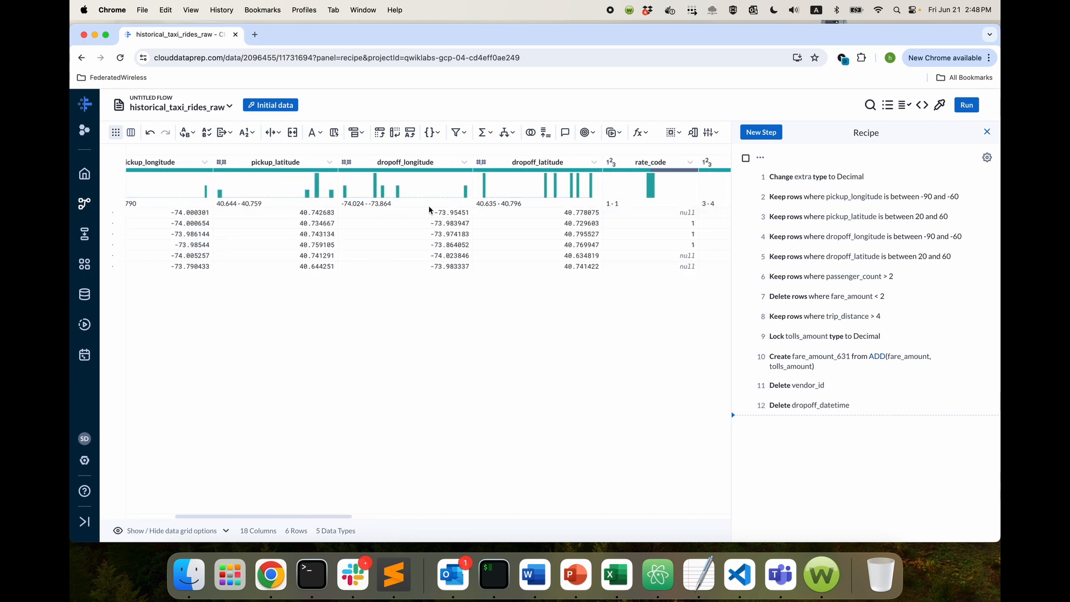
scroll(430, 209, "right", 8)
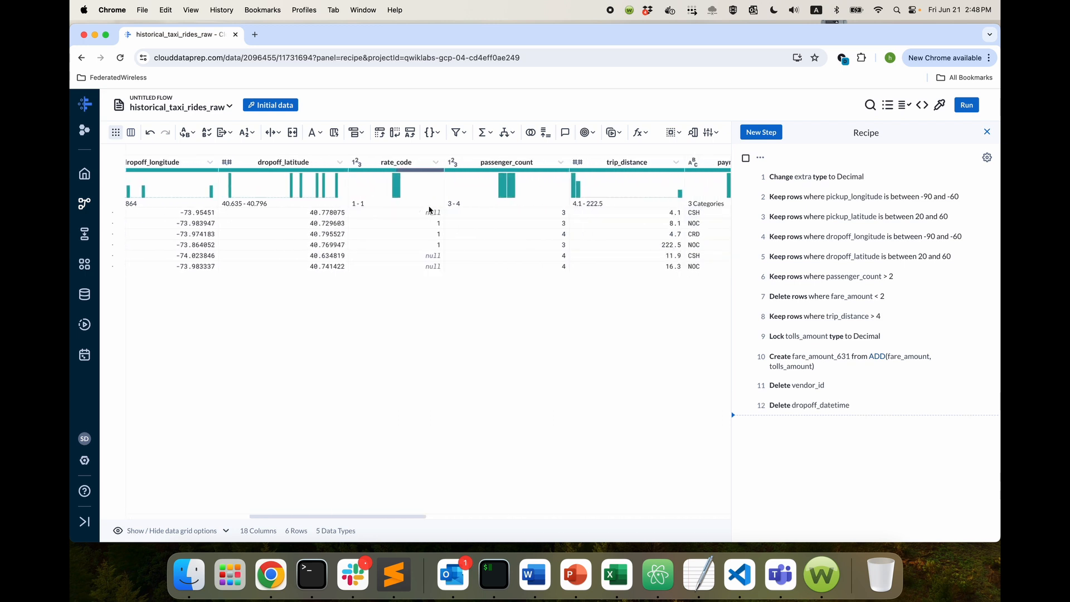
left_click(336, 162)
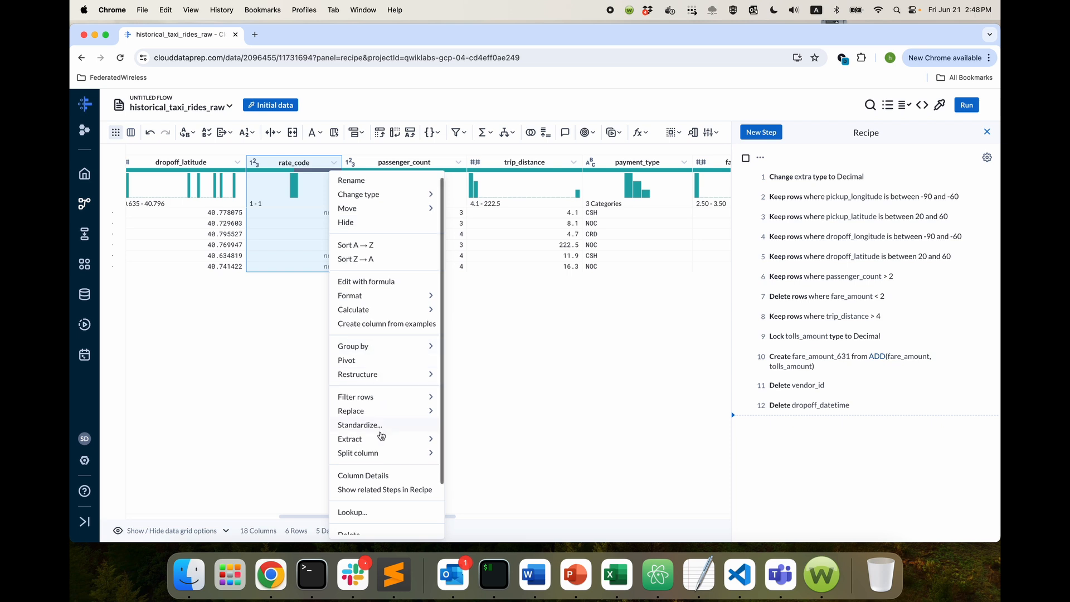
scroll(383, 432, "down", 3)
left_click(366, 477)
scroll(414, 207, "right", 3)
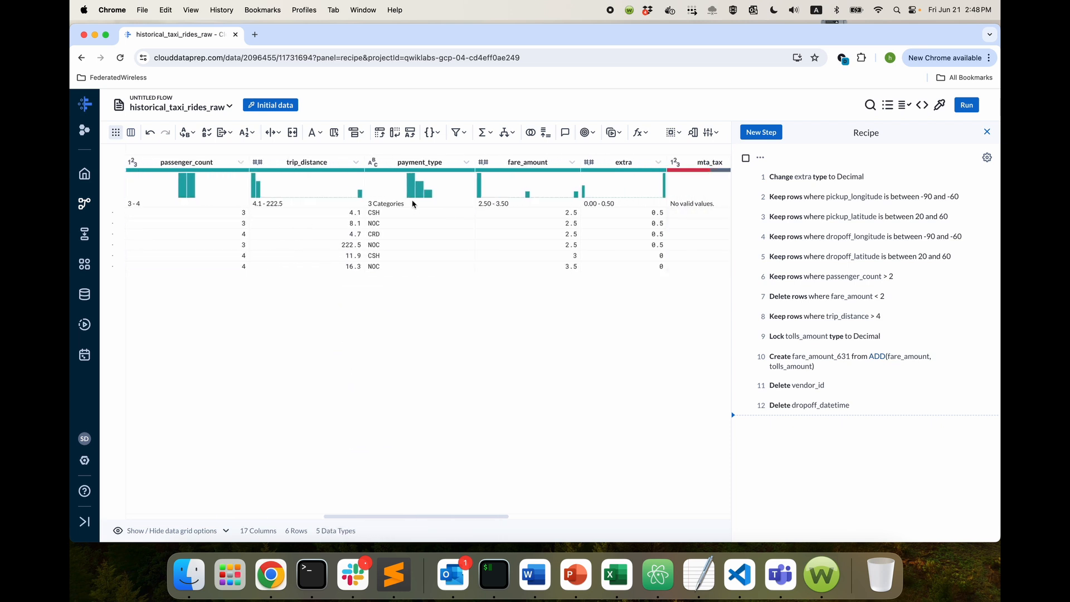
left_click(356, 162)
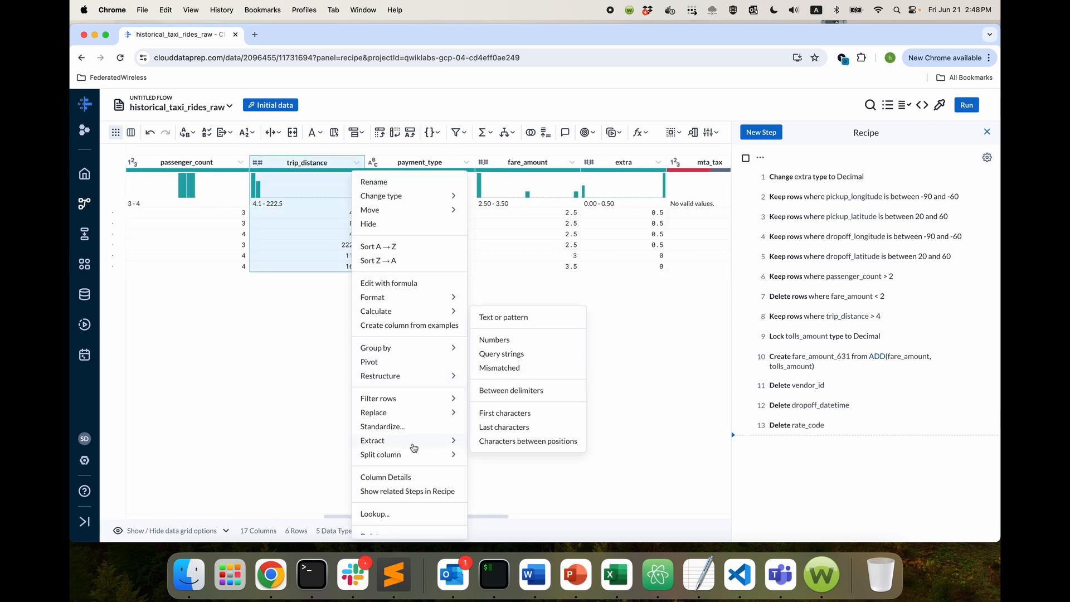
scroll(397, 440, "down", 3)
left_click(397, 477)
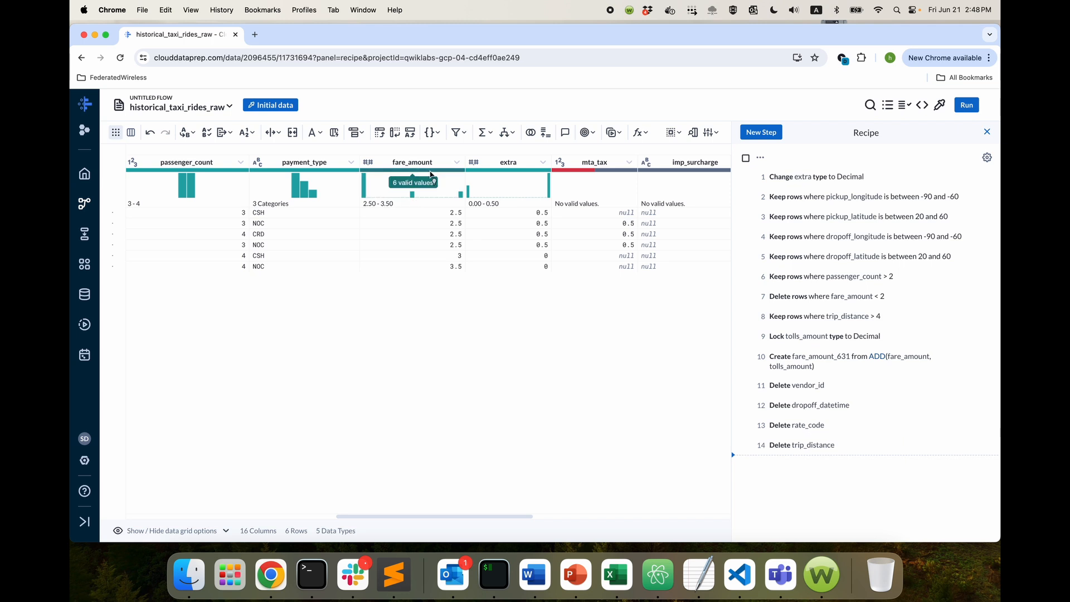
Delete the payment_type column and the original fare_amount column.
left_click(352, 162)
scroll(400, 370, "down", 3)
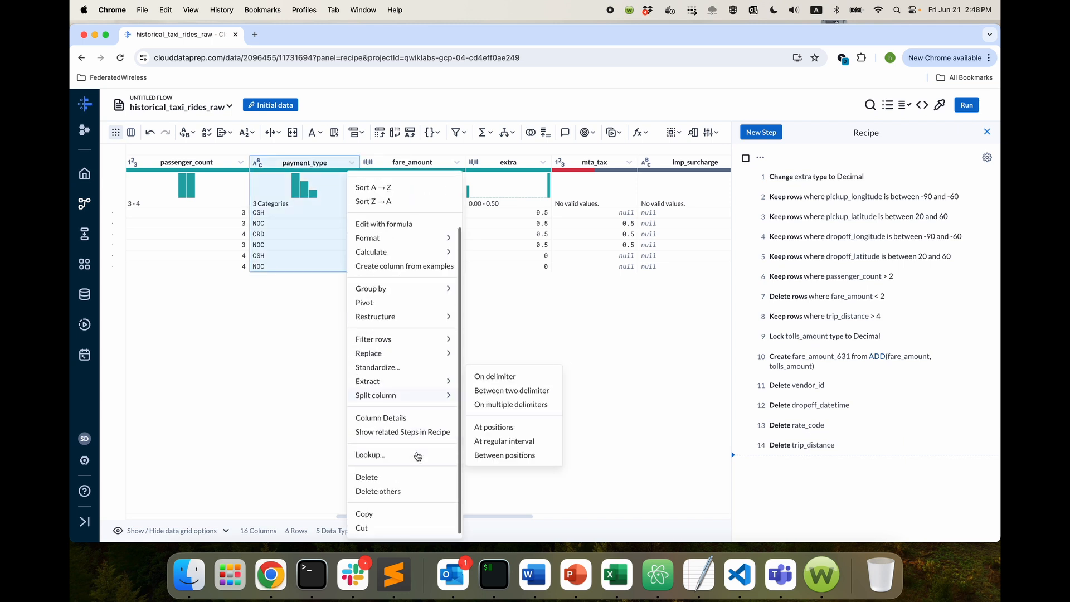
left_click(399, 477)
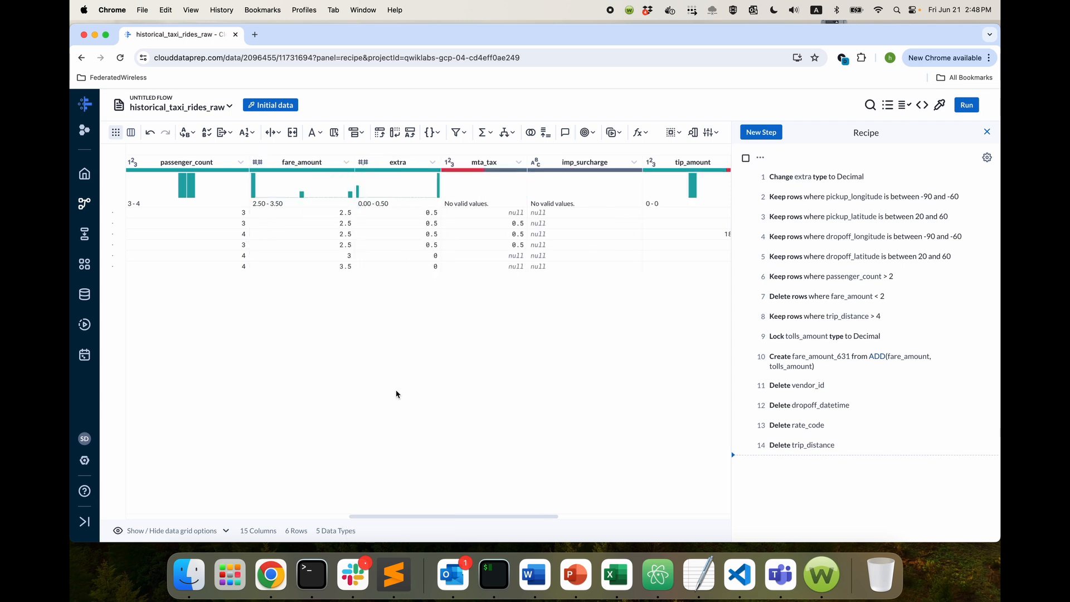
left_click(352, 162)
scroll(416, 479, "down", 3)
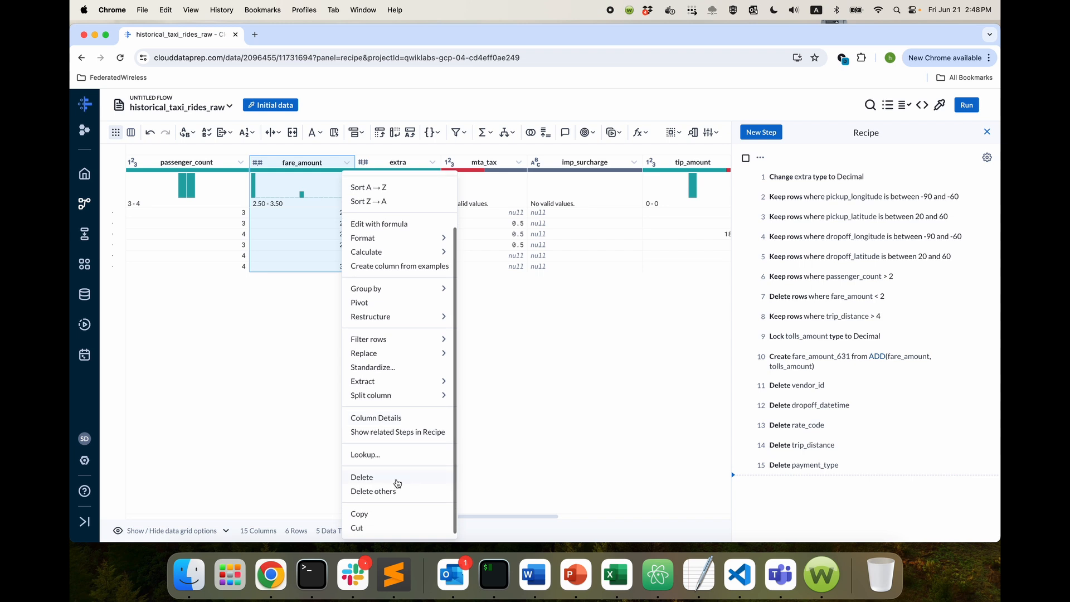
left_click(397, 478)
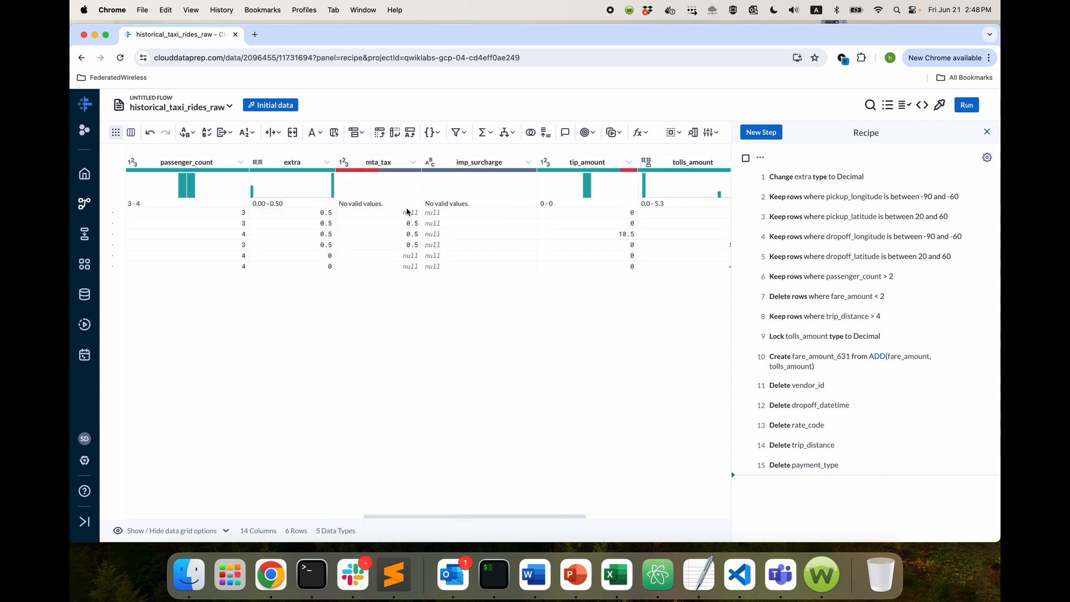
Delete the extra and mta_tax columns.
left_click(328, 162)
scroll(382, 440, "down", 3)
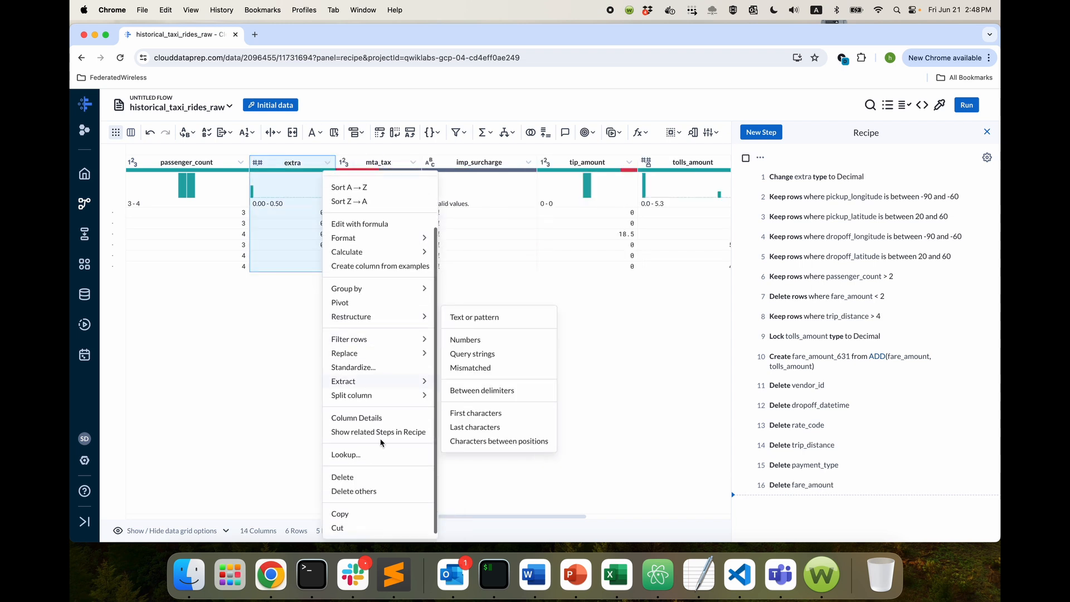
left_click(367, 478)
left_click(327, 162)
mouse_move(377, 387)
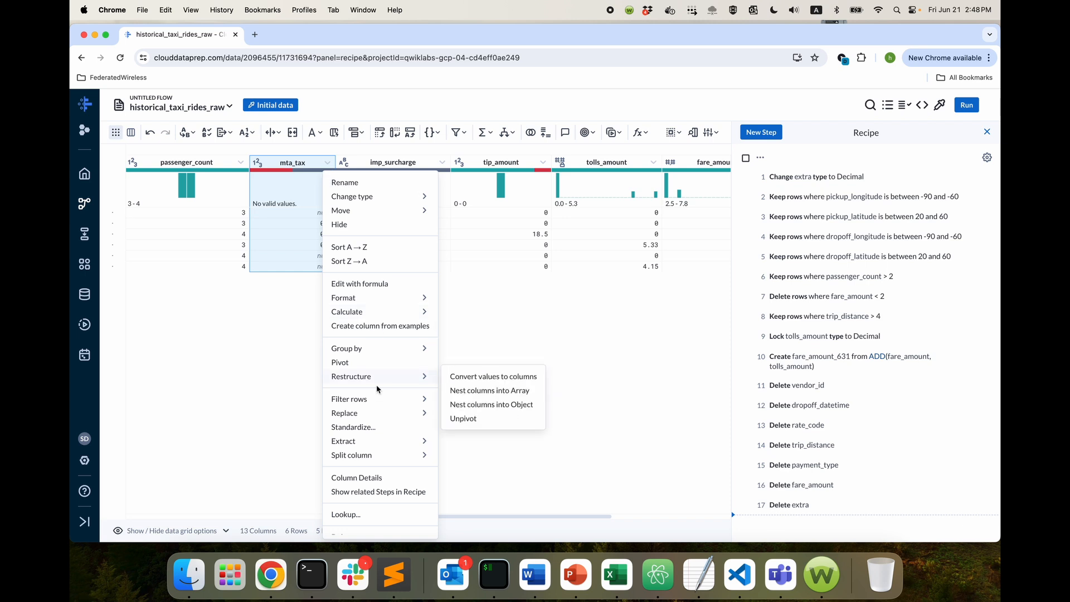
scroll(378, 388, "down", 3)
left_click(365, 478)
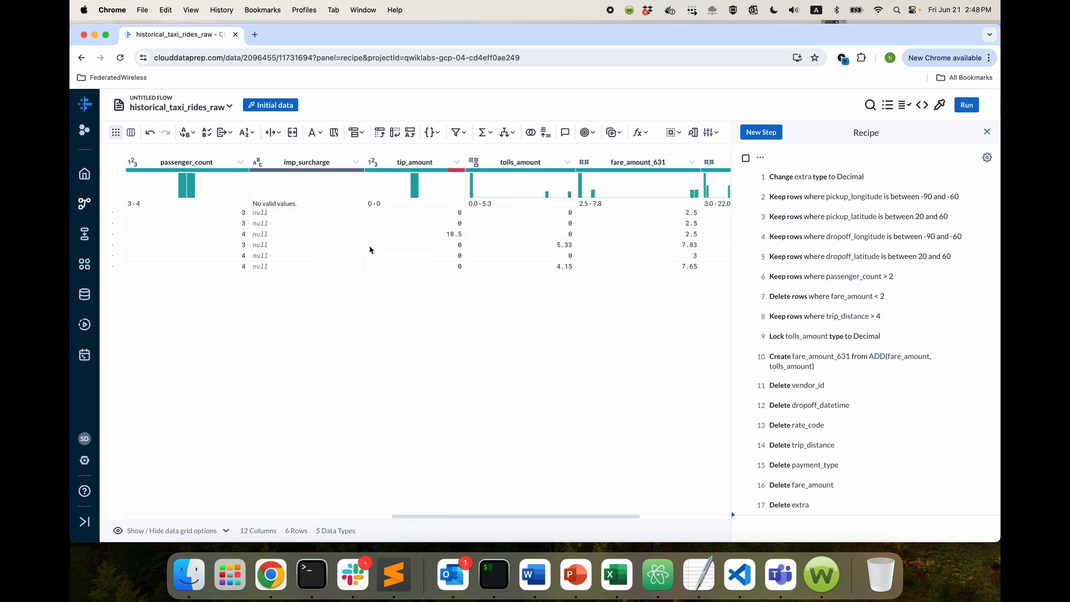
Delete the imp_surcharge and tip_amount columns.
left_click(356, 163)
scroll(401, 440, "down", 3)
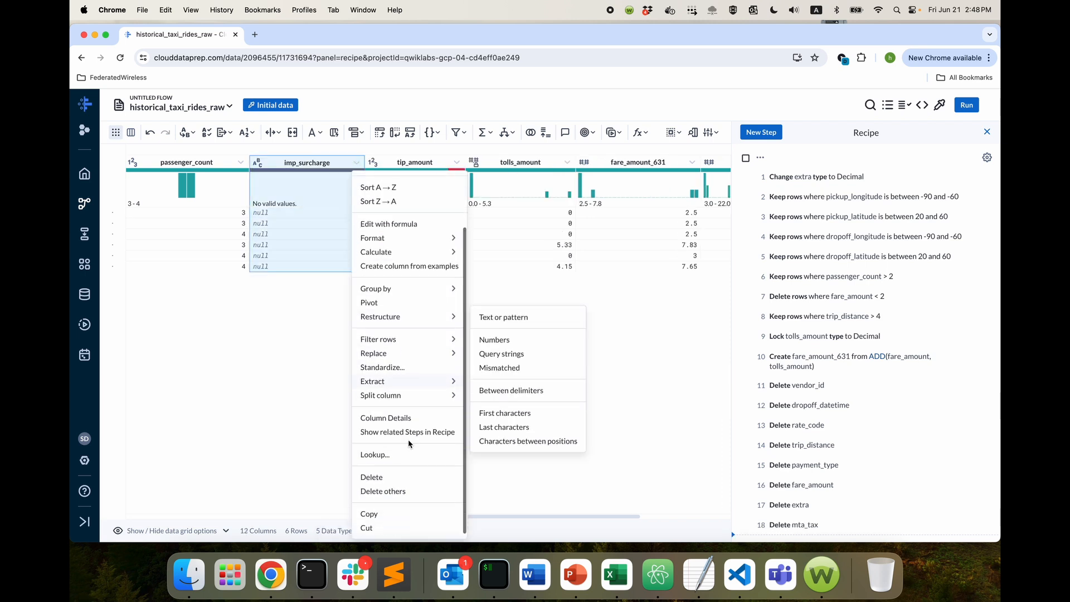
left_click(397, 477)
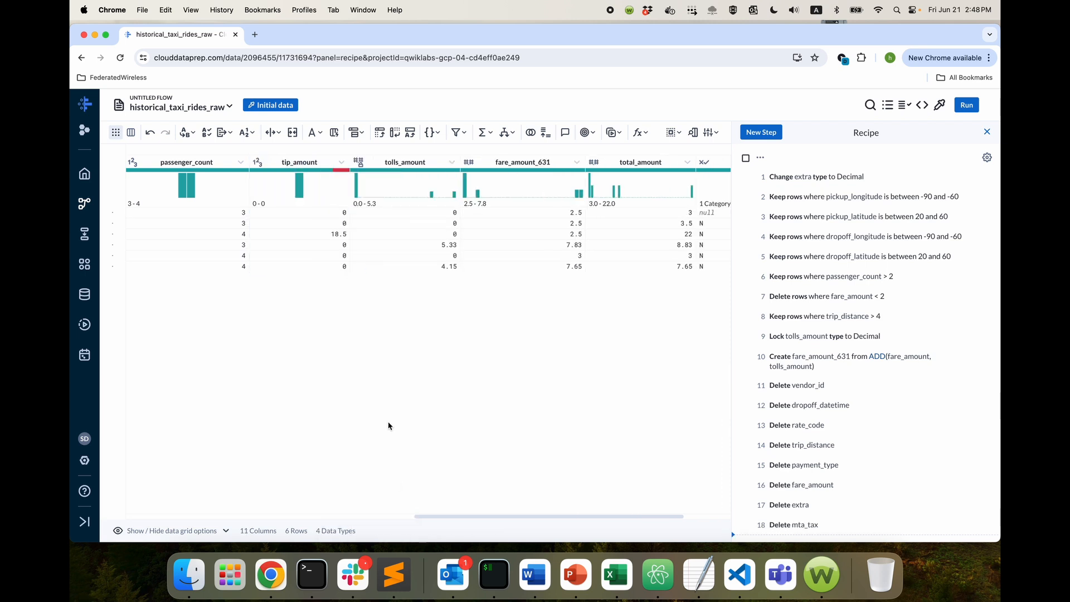
left_click(341, 162)
scroll(389, 480, "down", 3)
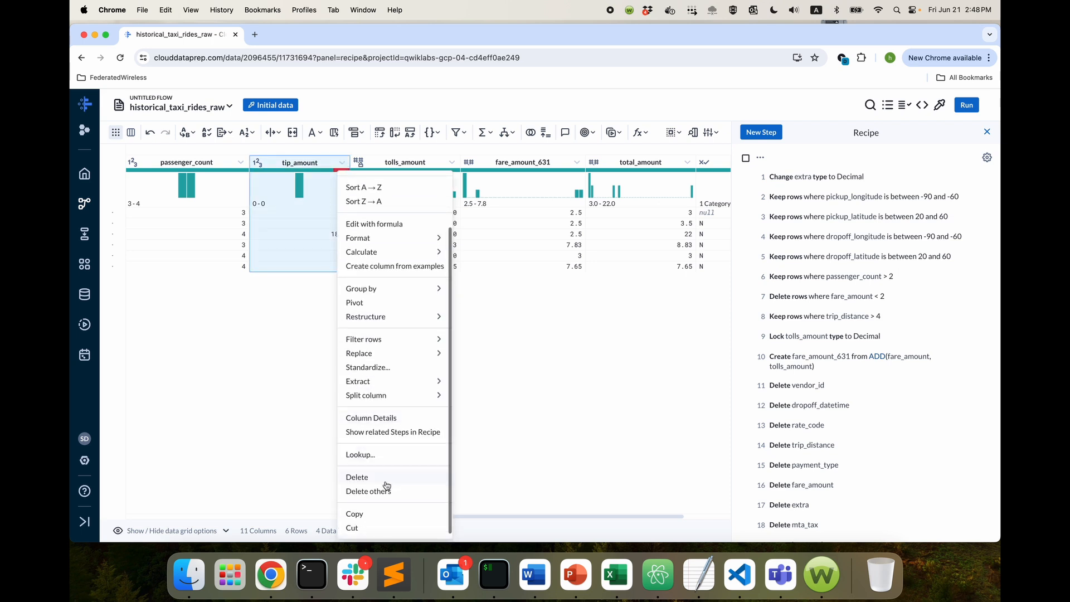
left_click(387, 484)
Delete the tolls_amount and total_amount columns.
left_click(352, 162)
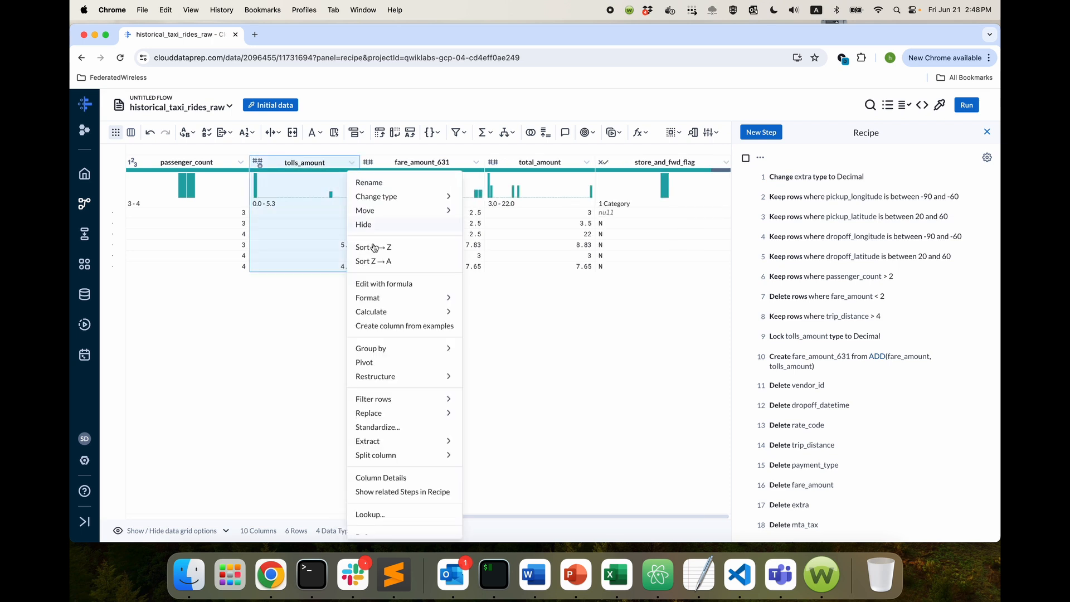
scroll(405, 451, "down", 3)
left_click(389, 480)
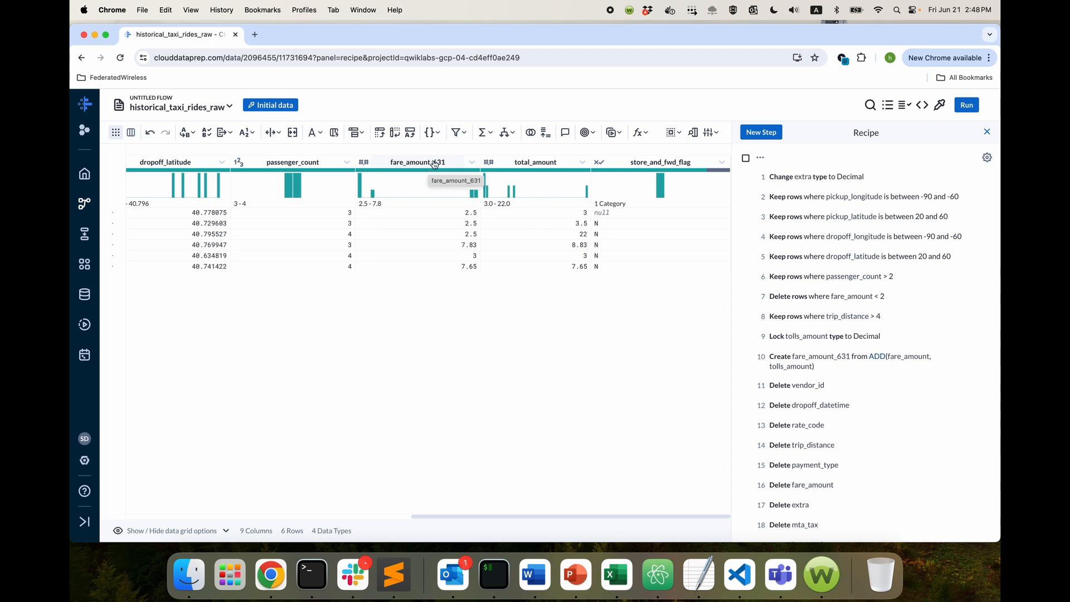
left_click(582, 163)
scroll(623, 494, "down", 2)
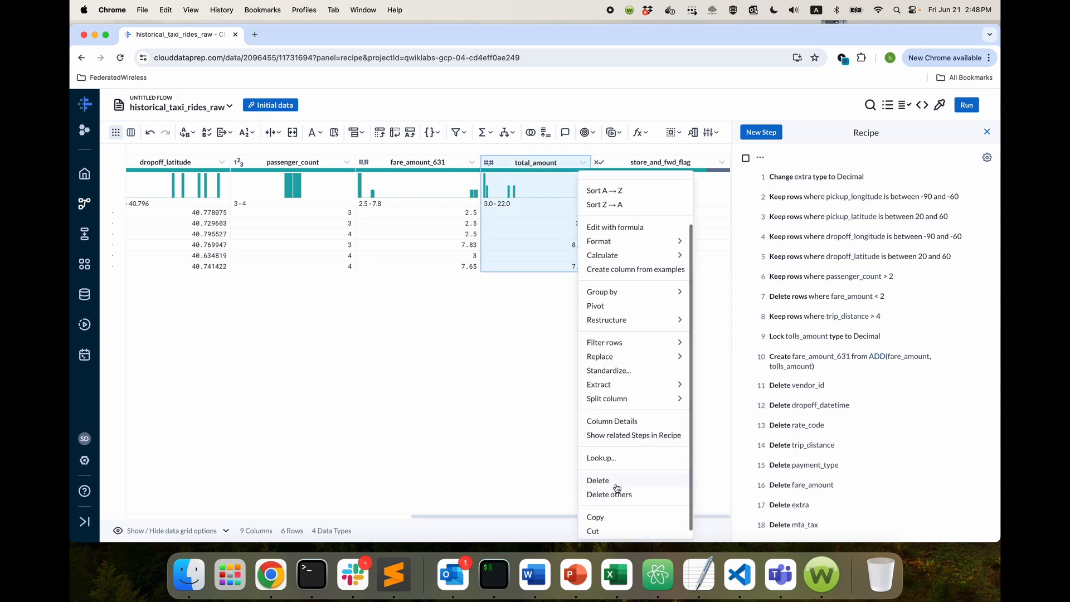
left_click(616, 481)
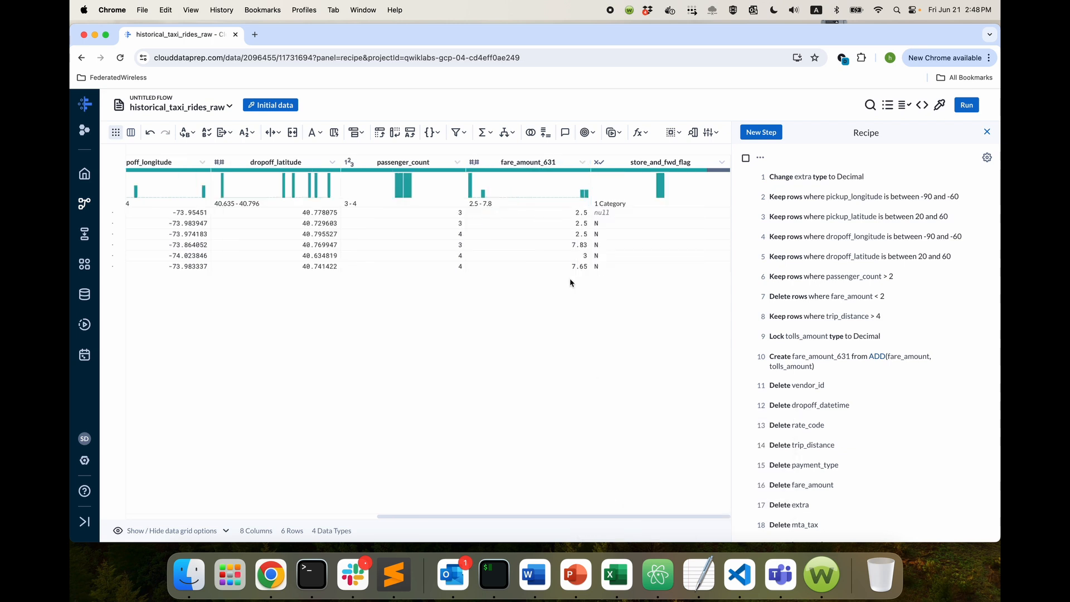
Delete the store_and_fwd_flag column.
left_click(722, 162)
mouse_move(763, 456)
scroll(764, 456, "down", 2)
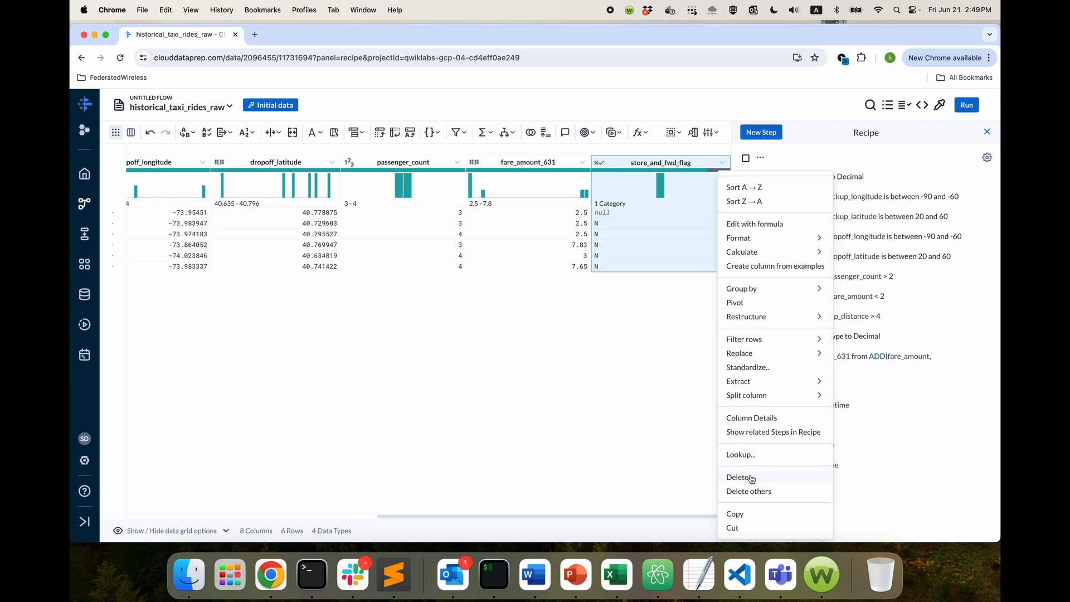
left_click(753, 477)
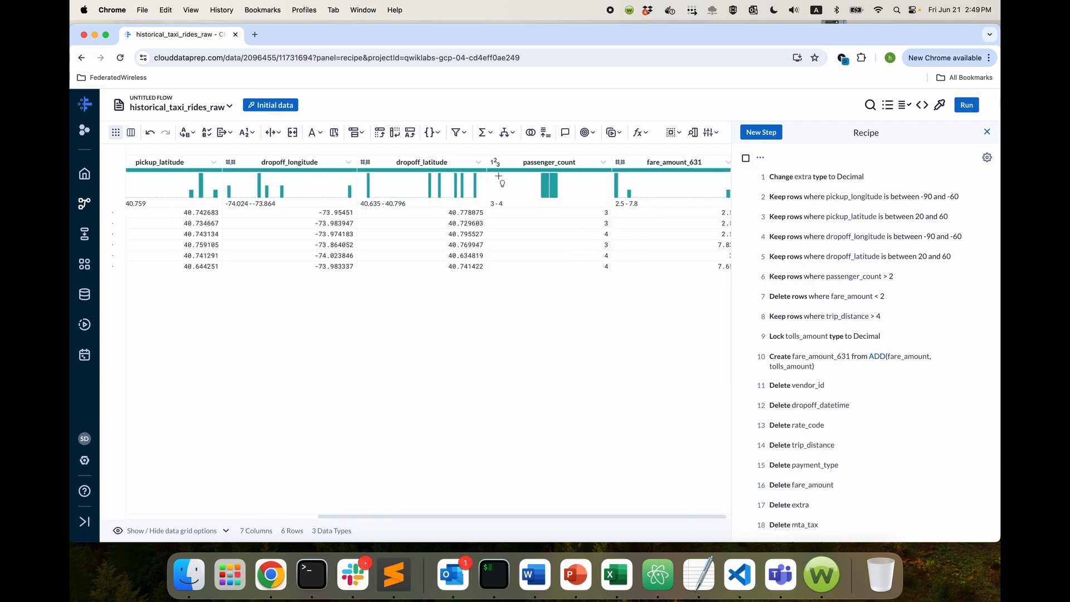
Filter rows at a regular interval of 100 starting from row 1, sorted by fare_amount_631 ascending, and keep the matching rows.
scroll(498, 177, "left", 5)
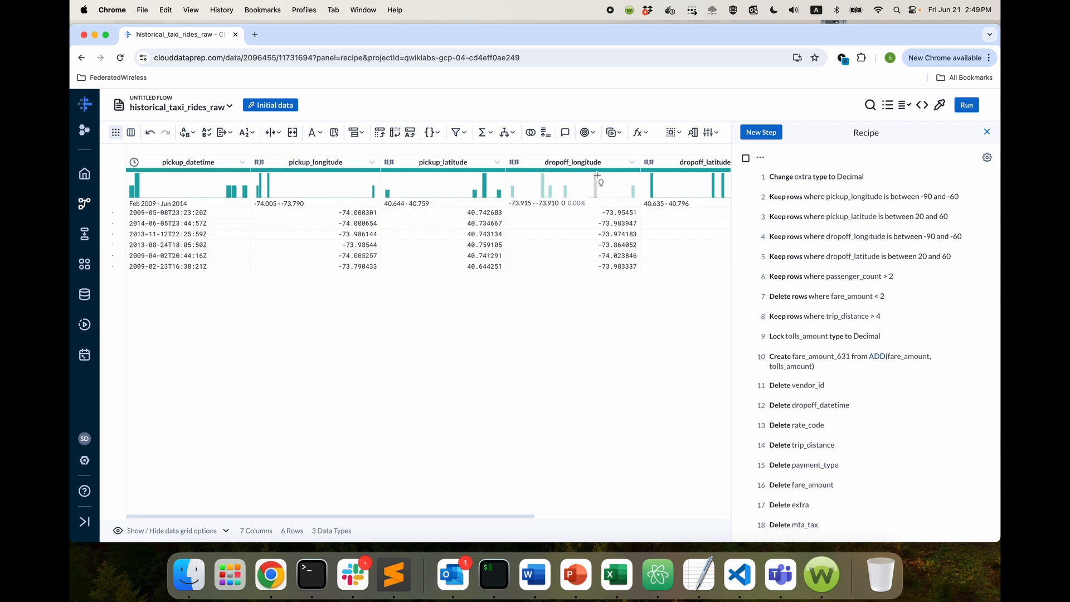
scroll(491, 180, "right", 5)
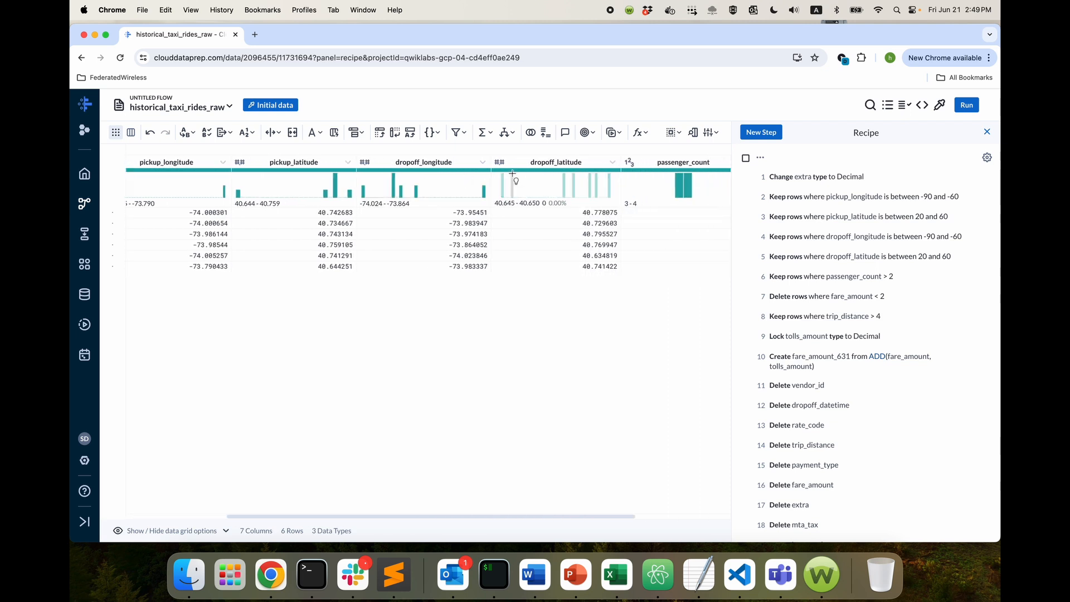
scroll(557, 184, "right", 5)
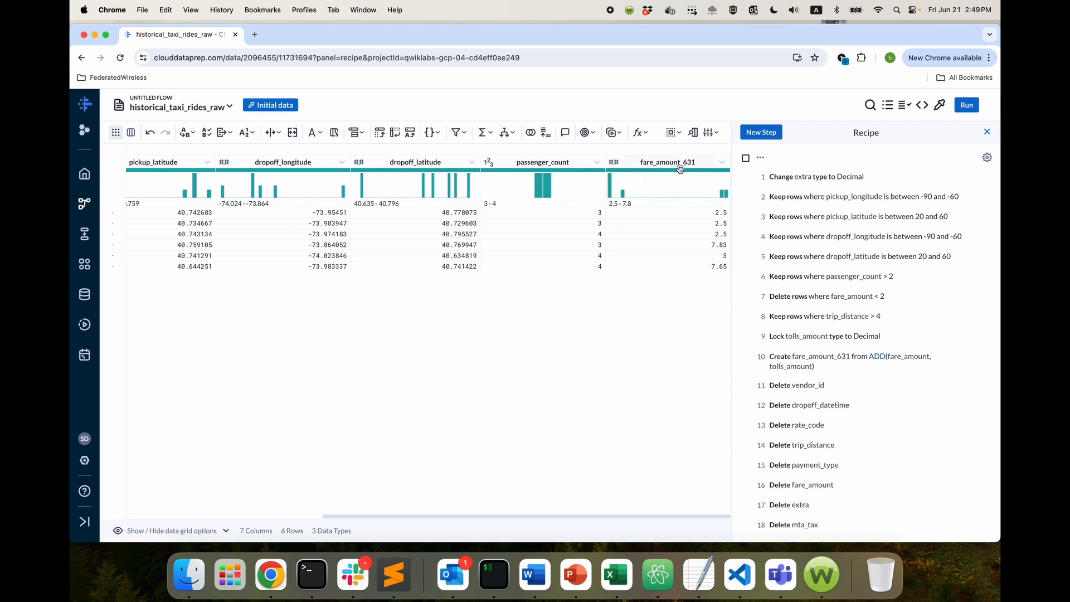
scroll(682, 212, "left", 1)
scroll(677, 247, "left", 5)
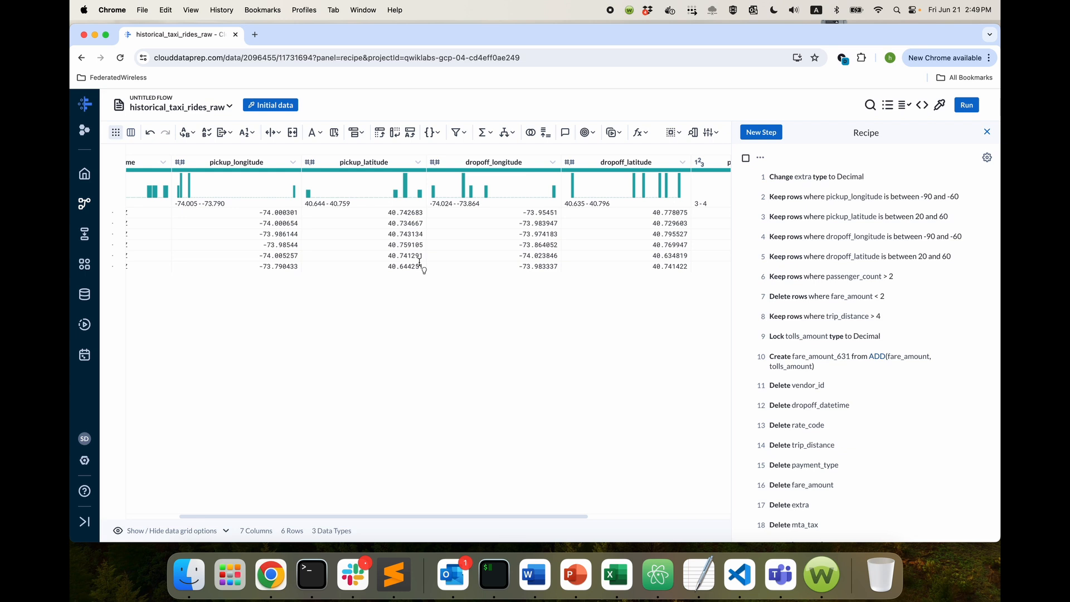
left_click(457, 135)
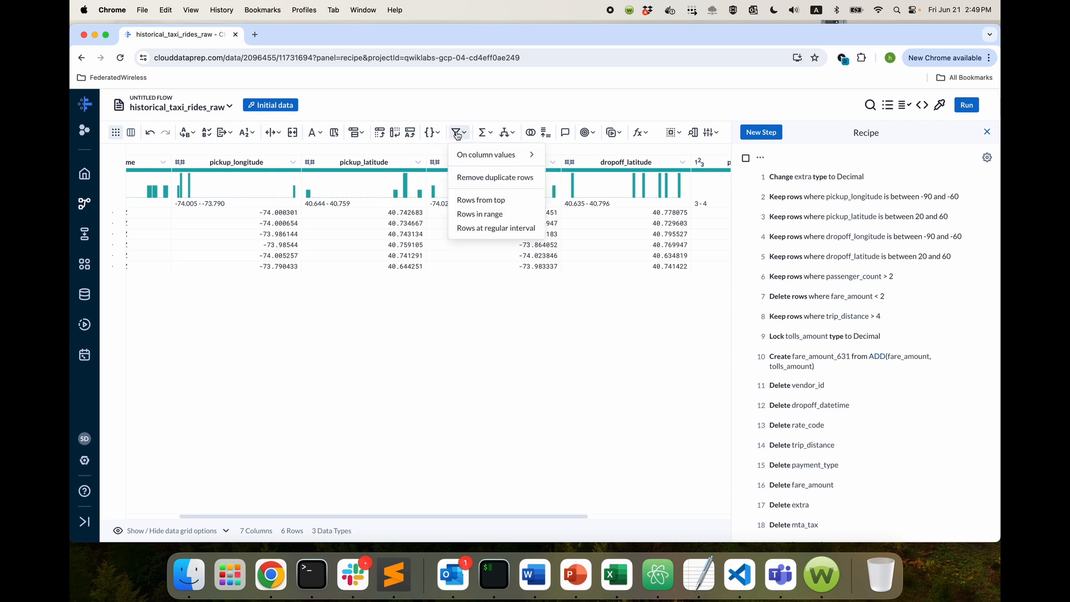
left_click(500, 229)
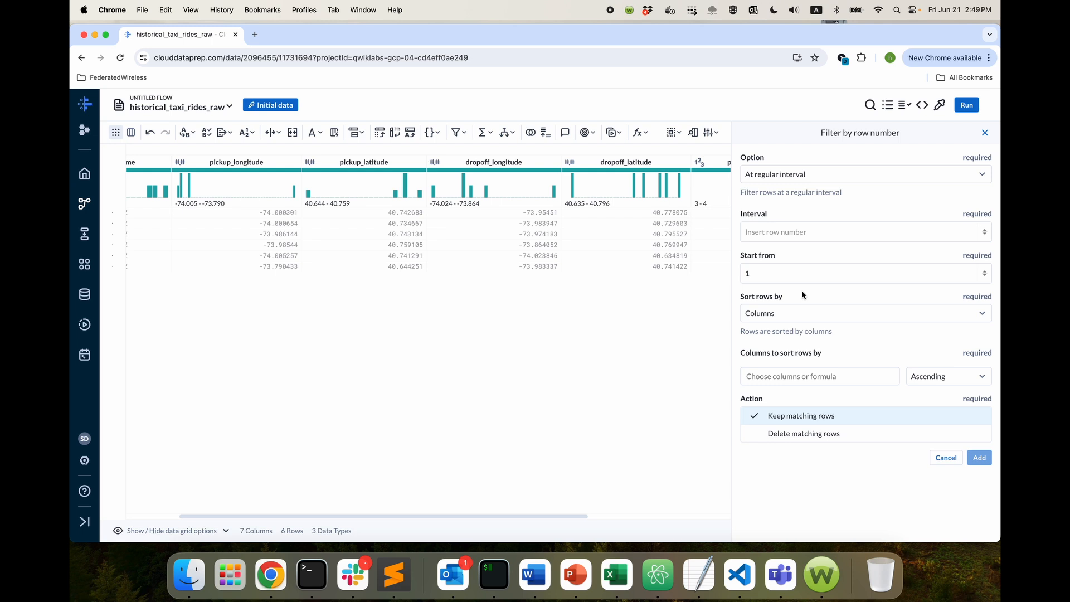
left_click(778, 239)
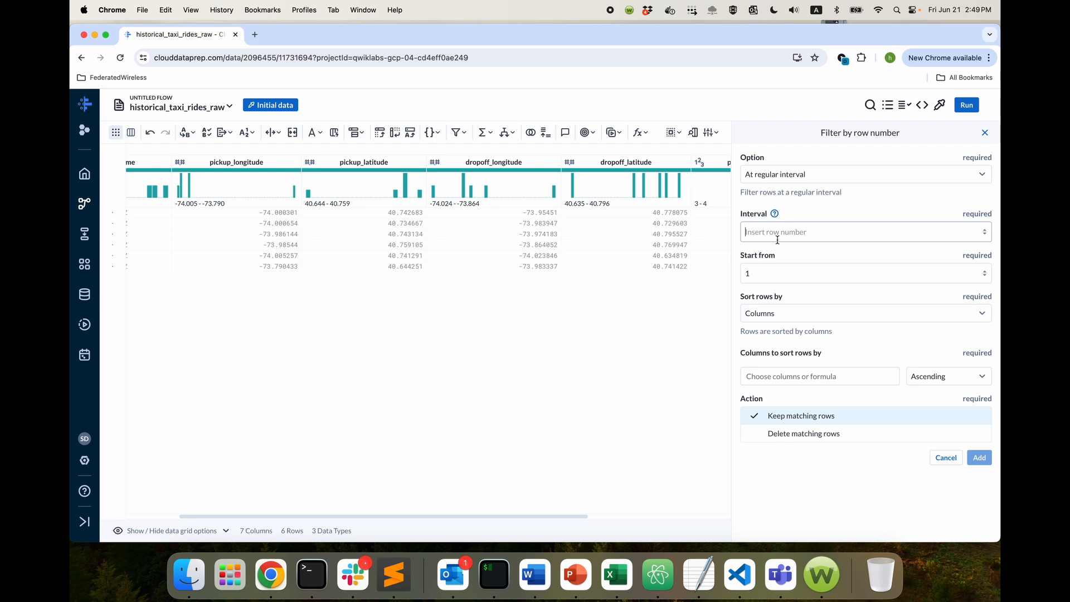
type("100")
left_click(841, 378)
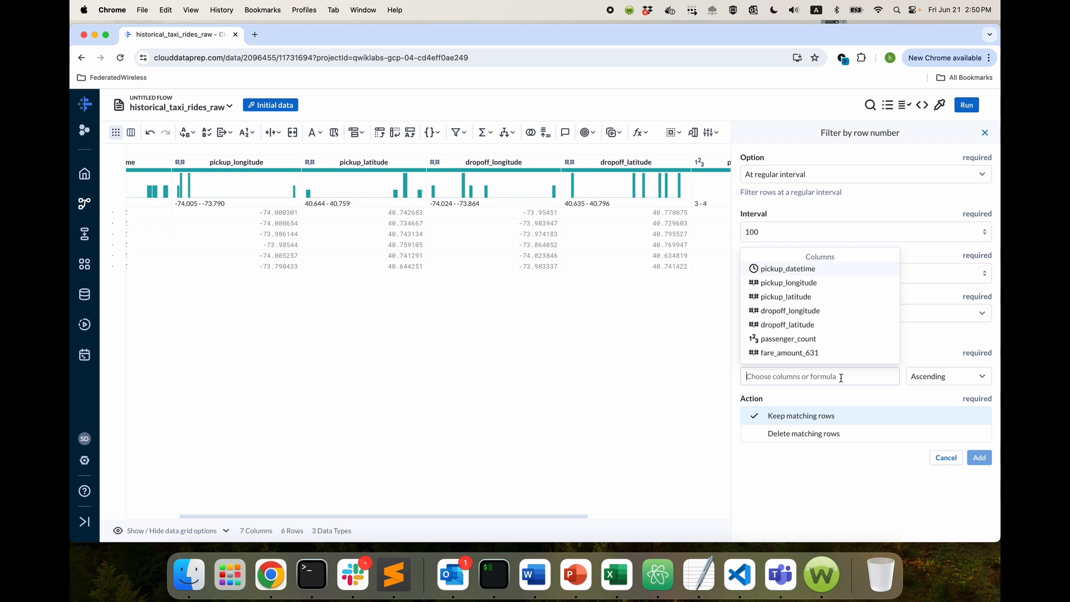
left_click(814, 353)
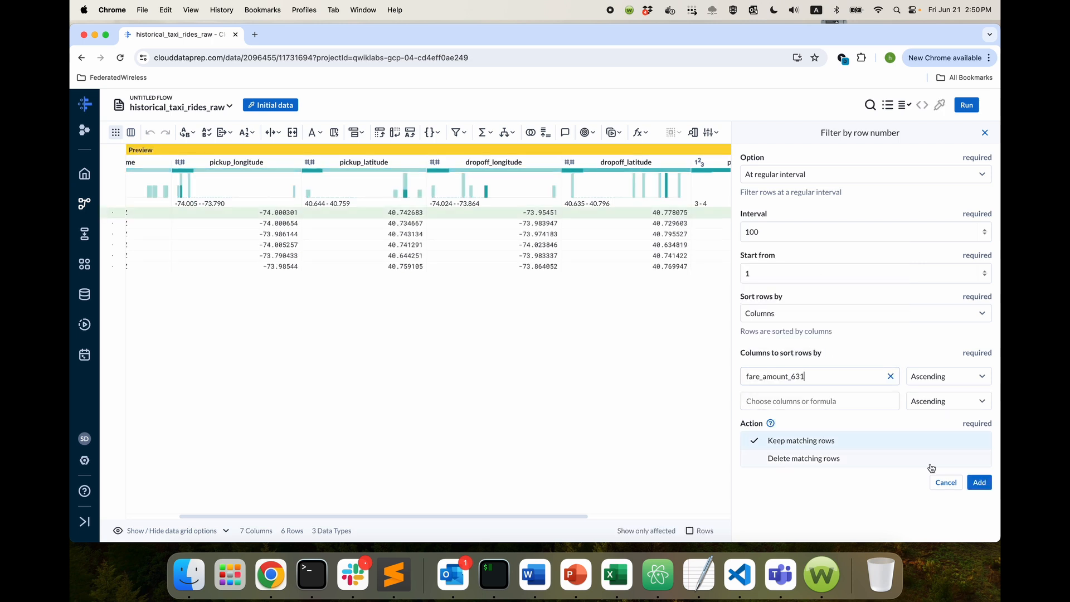
left_click(984, 487)
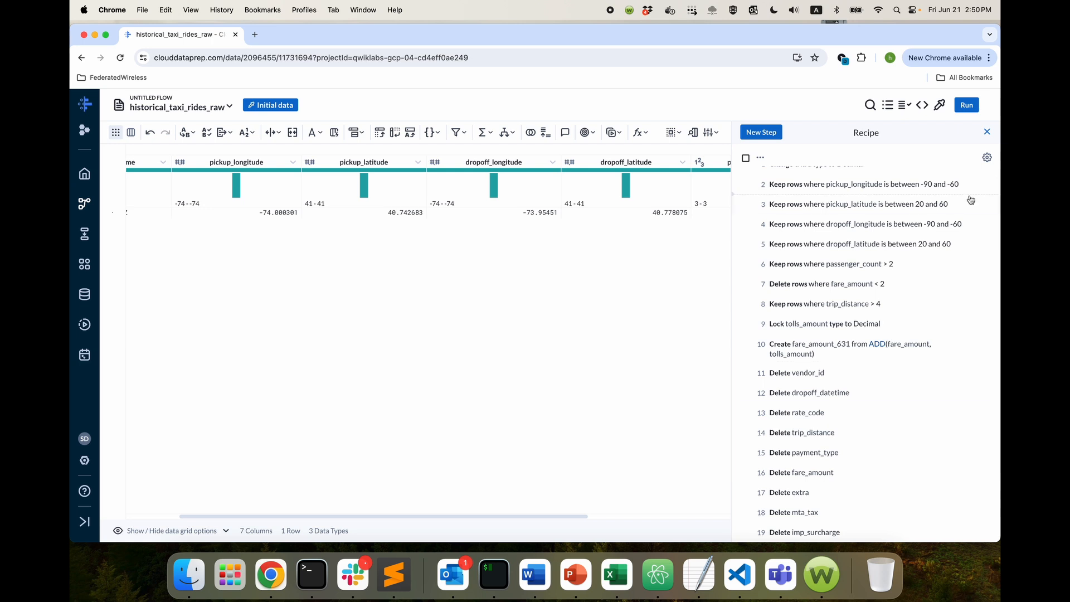
Set up a job run and redirect its Create-CSV publishing action to a new table in the BigQuery taxirides dataset.
left_click(964, 111)
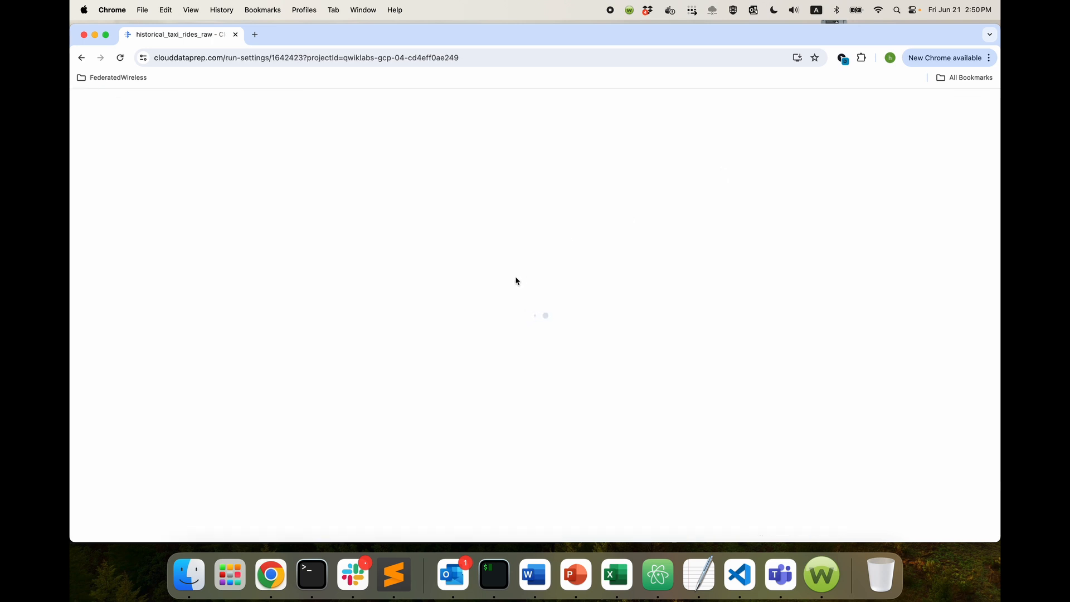
scroll(446, 367, "down", 1)
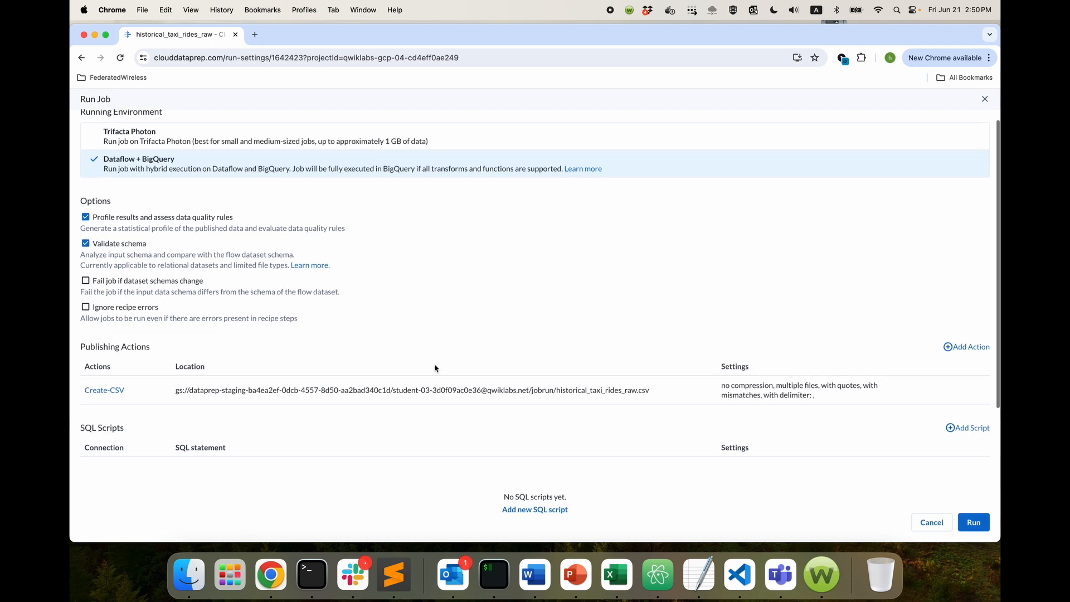
left_click(104, 390)
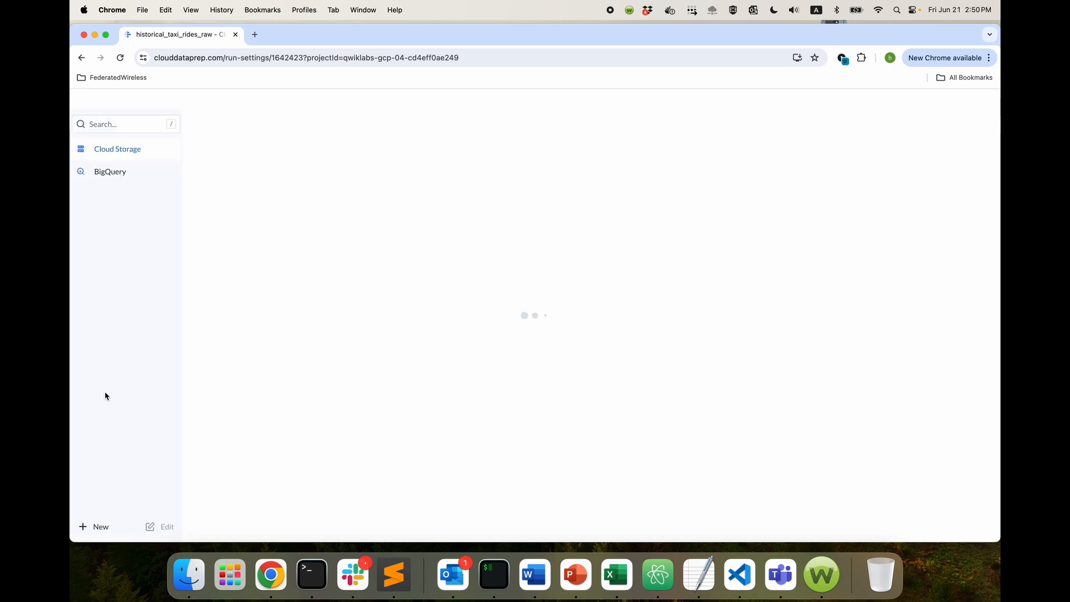
left_click(112, 173)
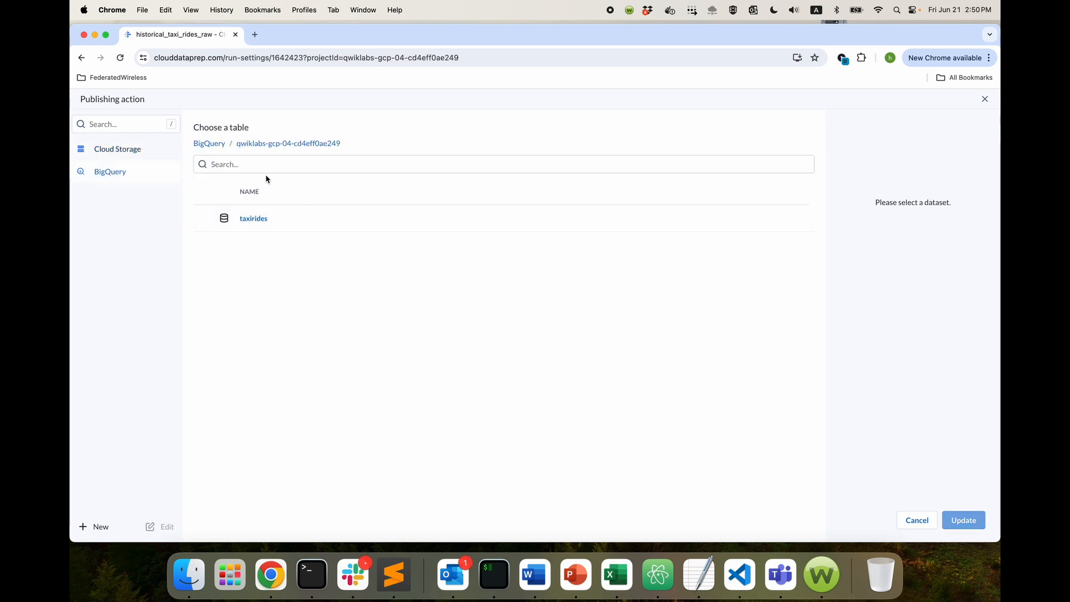
left_click(255, 219)
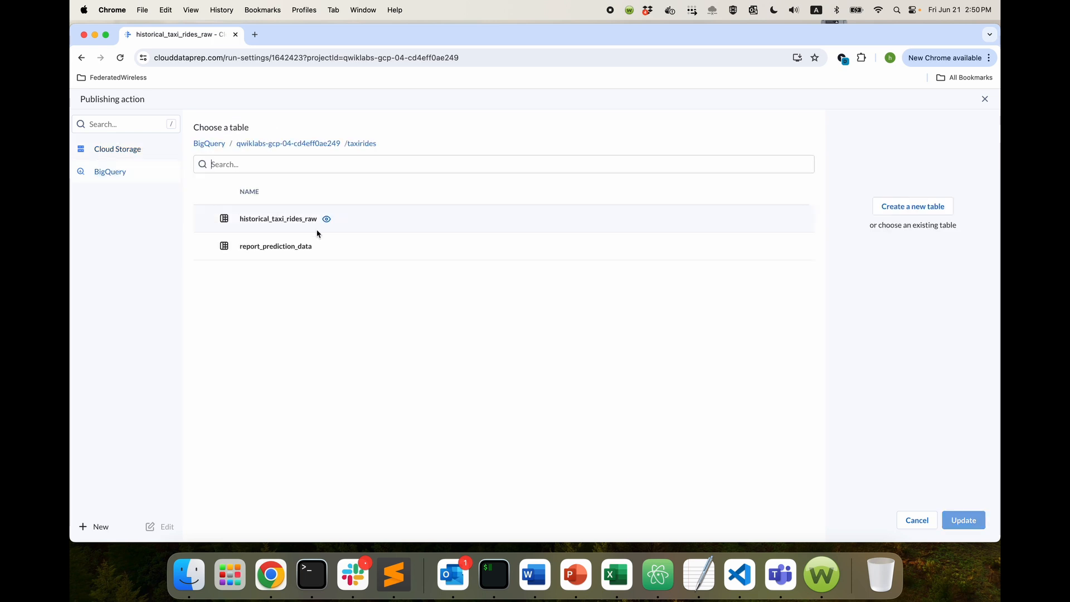
left_click(909, 207)
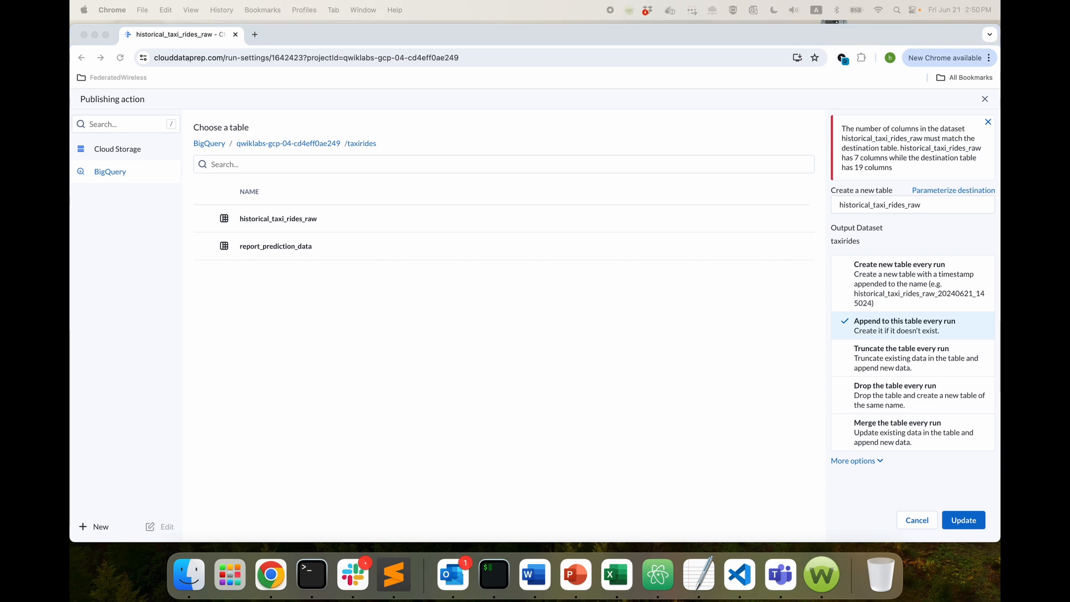
Name the output table taxi_training_data_710 with the option Drop the table every run, save the publishing action and run the job.
left_click(987, 121)
key("super+a")
type("taxi_training_data_710")
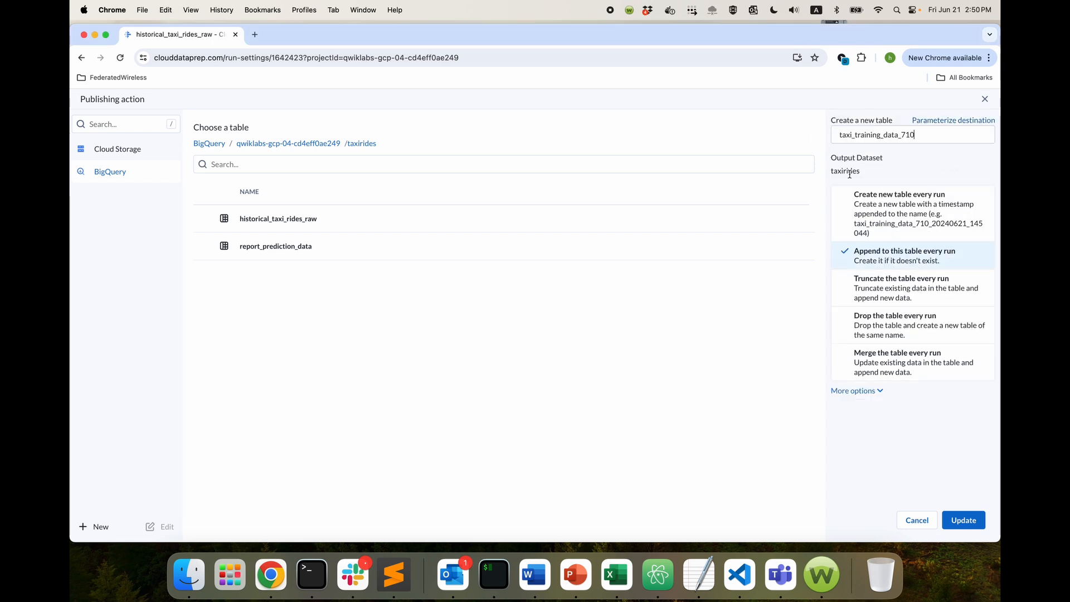
left_click(852, 328)
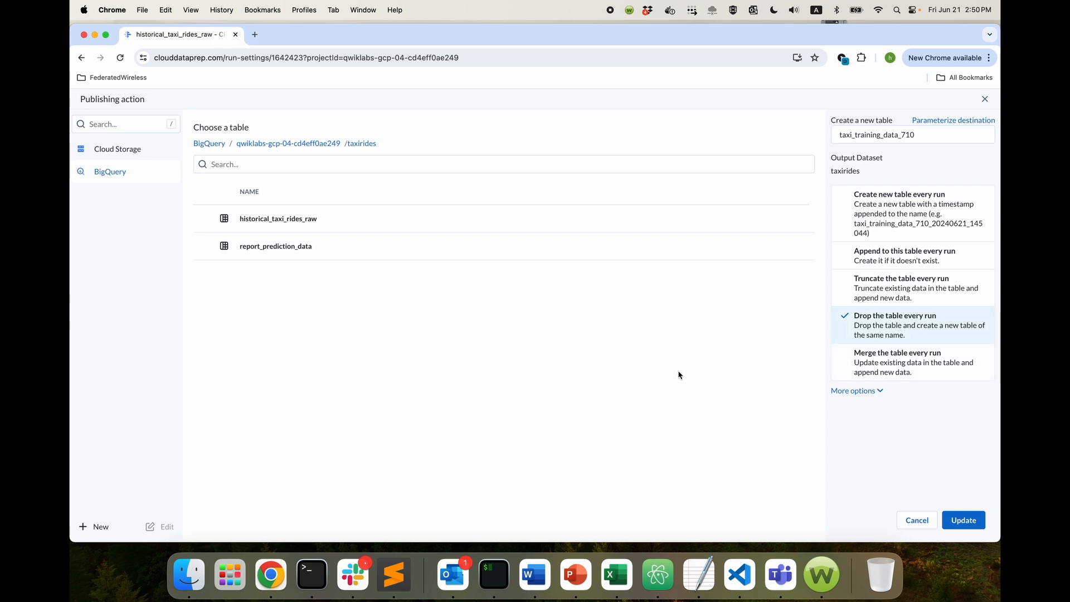
left_click(957, 520)
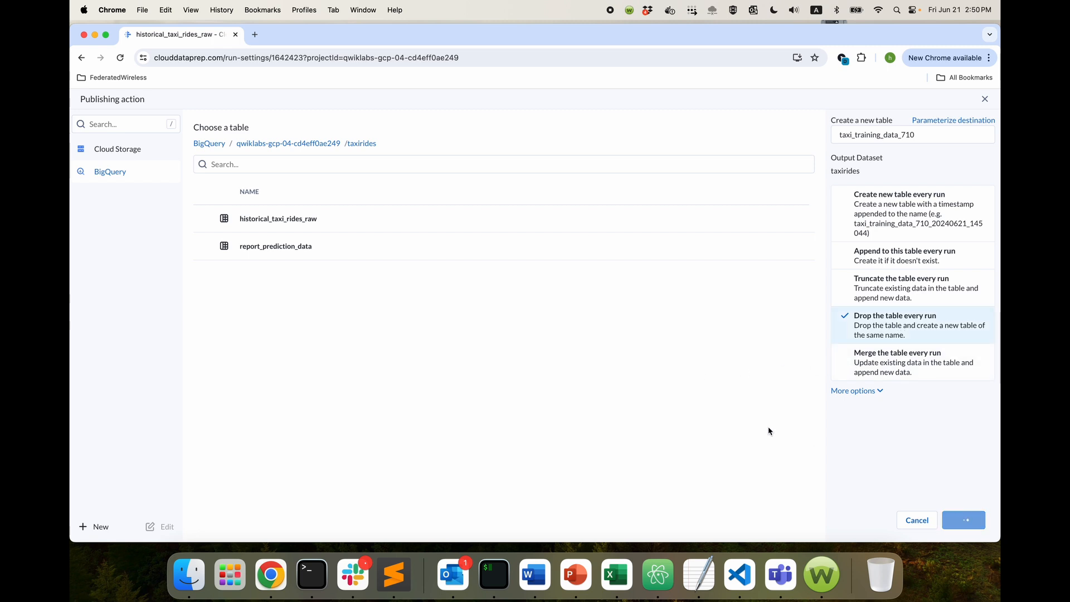
scroll(651, 437, "down", 1)
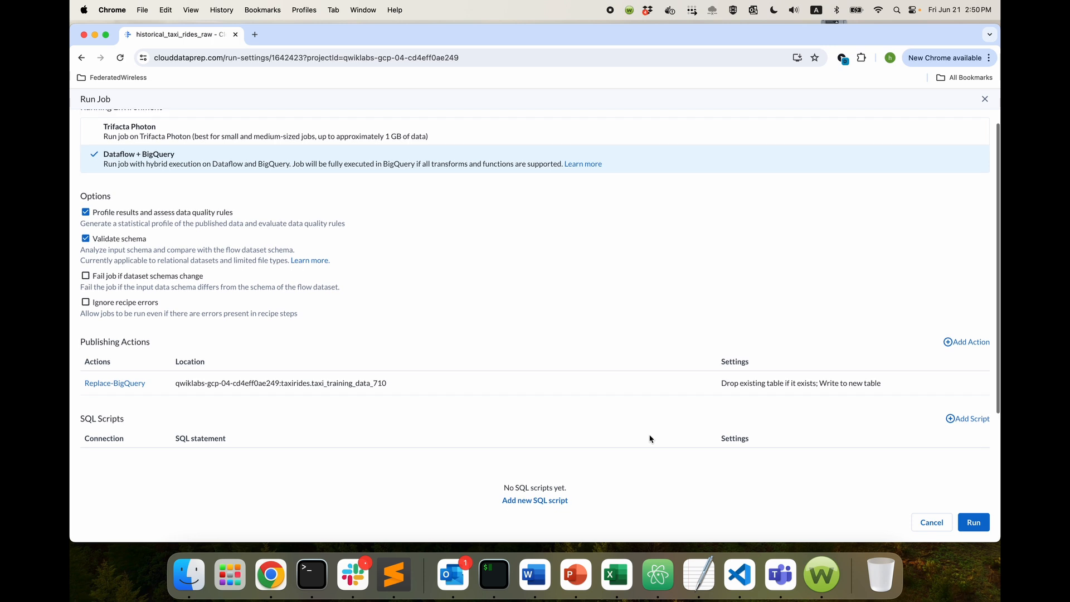
left_click(973, 522)
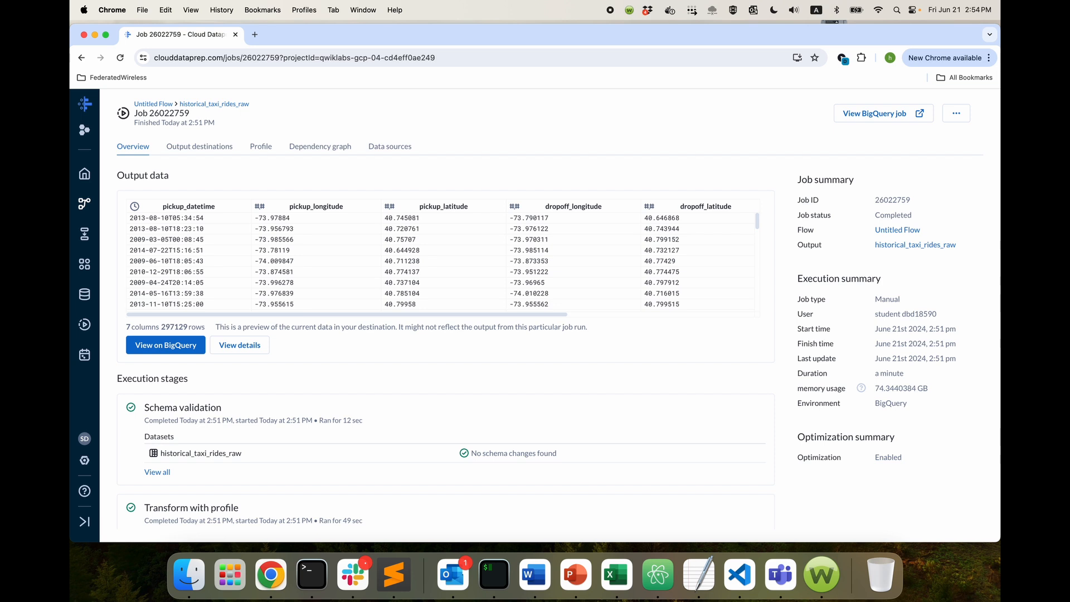
Switch to the Google Cloud console, search for "big" and open BigQuery.
left_click_drag(1069, 69, 542, 12)
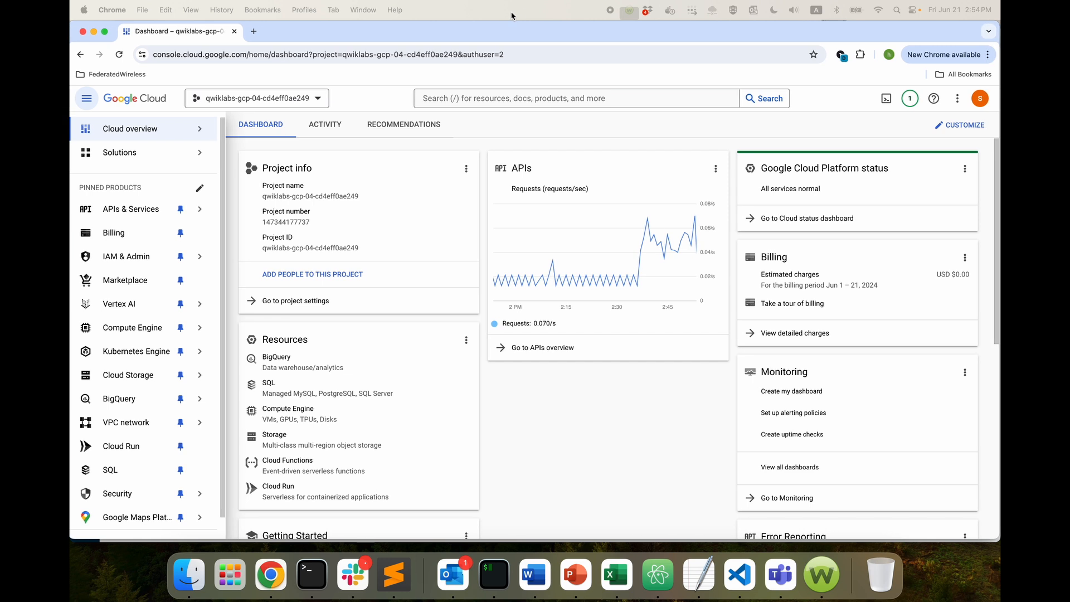
left_click(451, 98)
type("big")
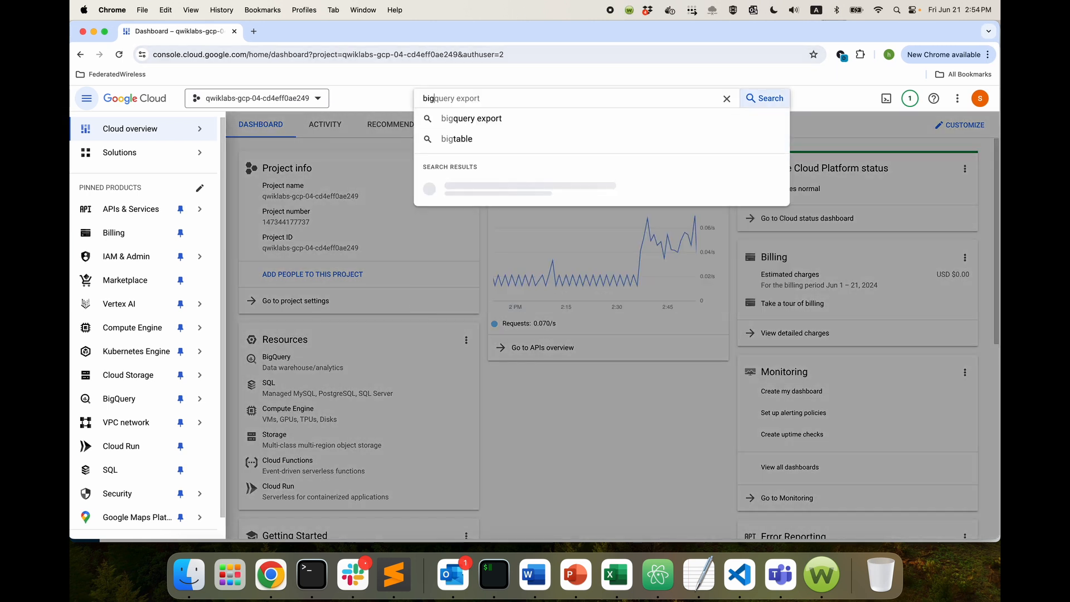
left_click(465, 190)
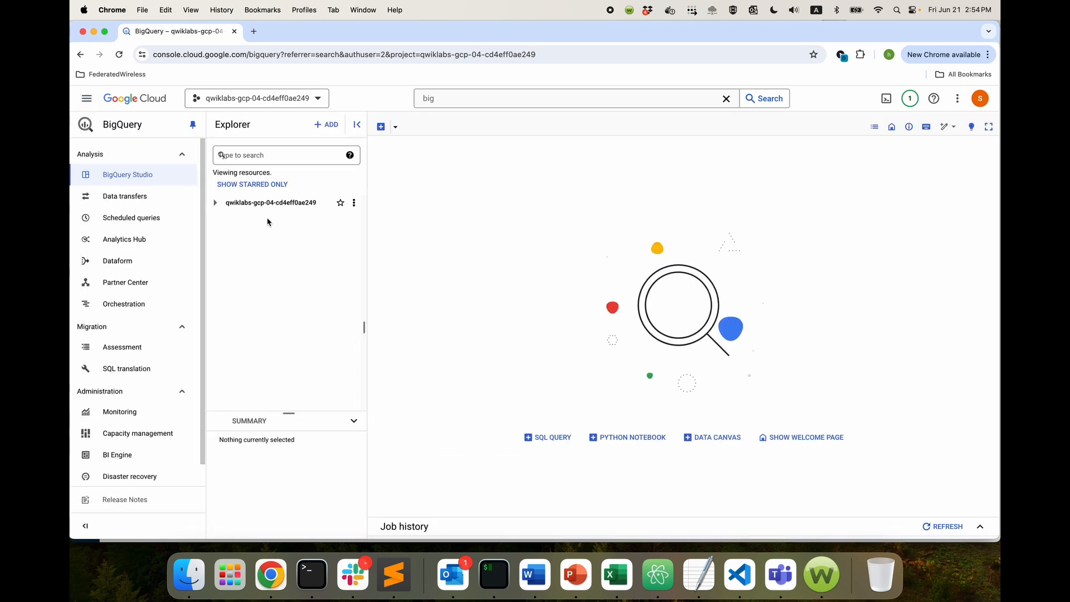
Expand the project's taxirides dataset and check the schema and data preview of the taxi_training_data_710 table.
left_click(215, 202)
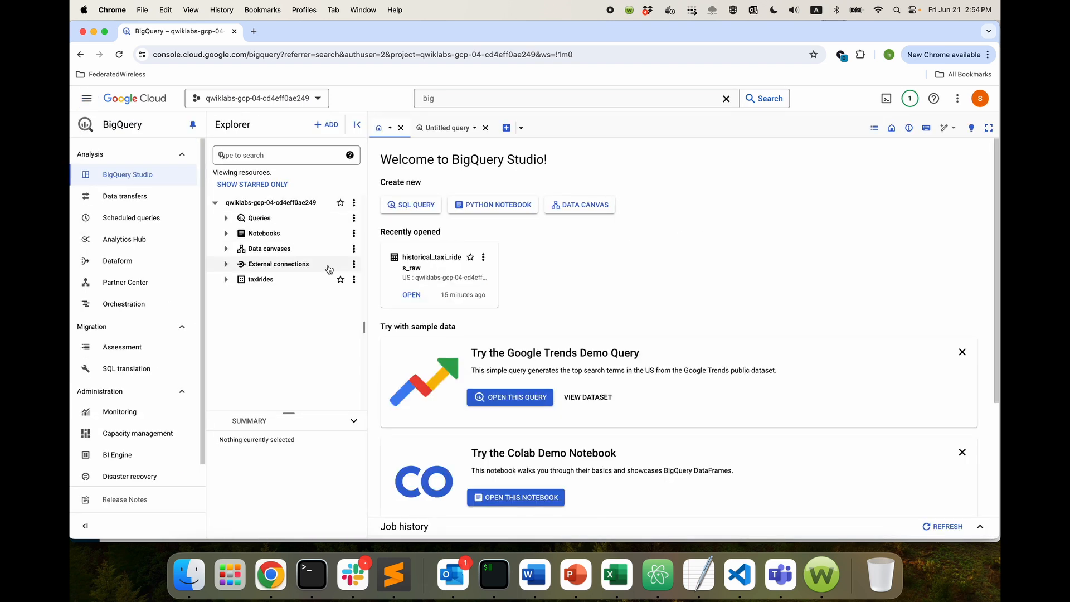
left_click(226, 280)
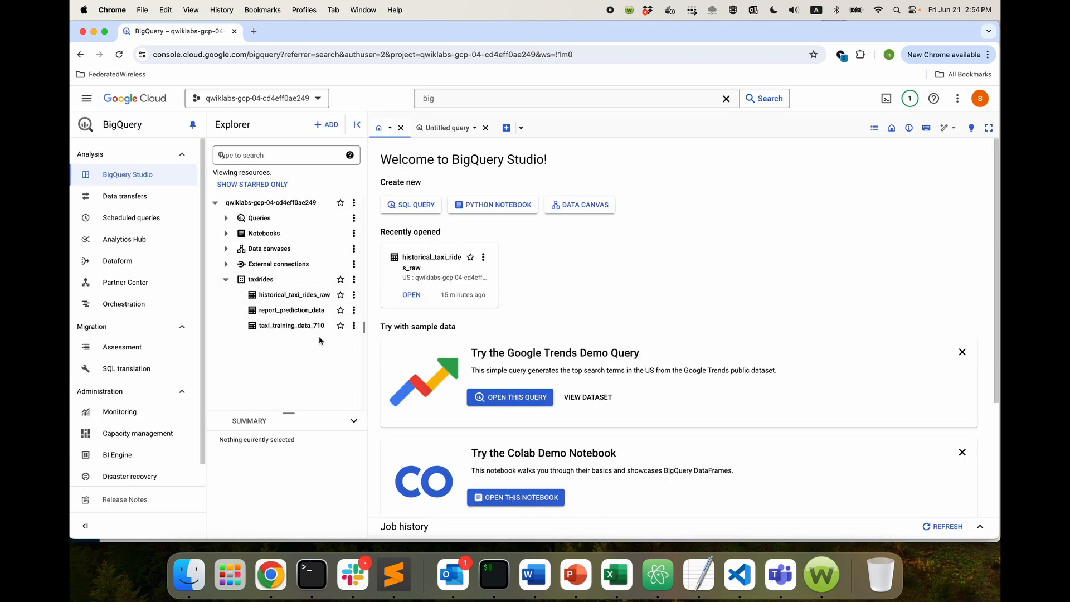
left_click(300, 329)
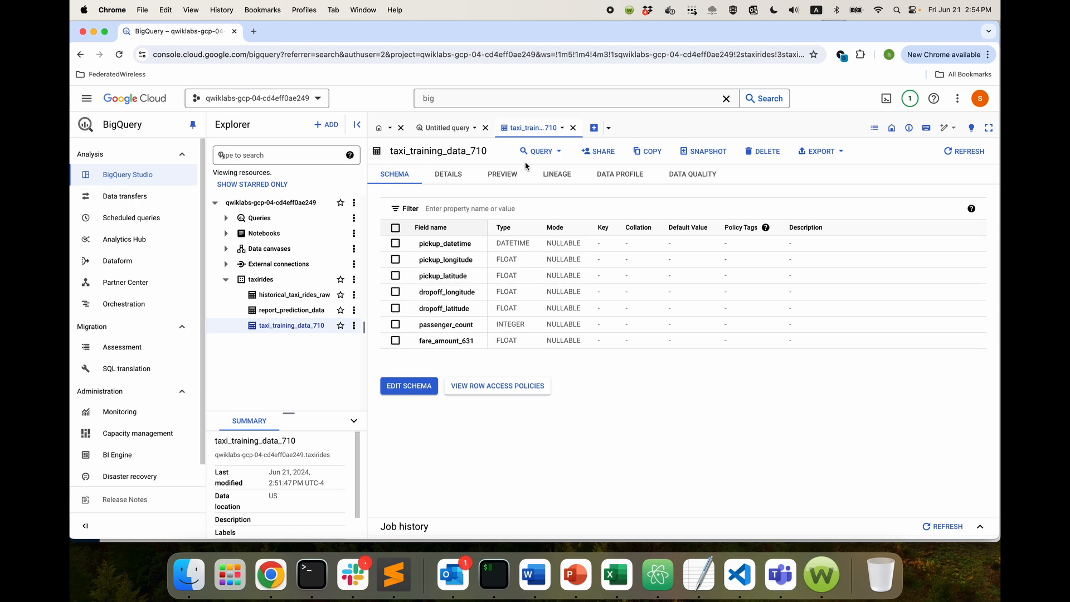
left_click(502, 173)
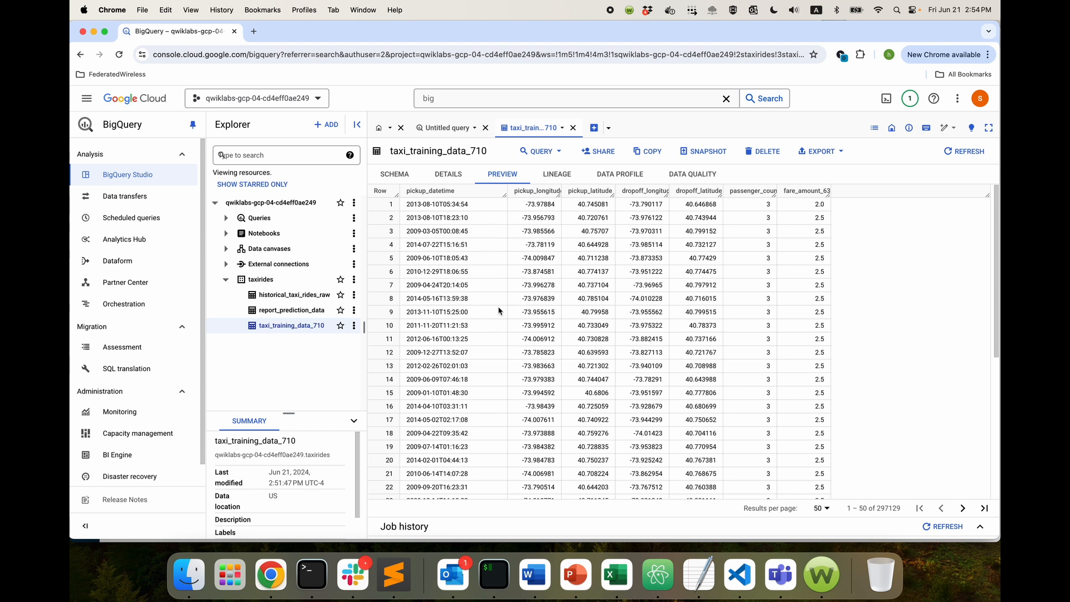
Return to the untitled query and examine its CREATE MODEL line, including the taxirides dataset and the model name fare_model_979.
left_click(455, 129)
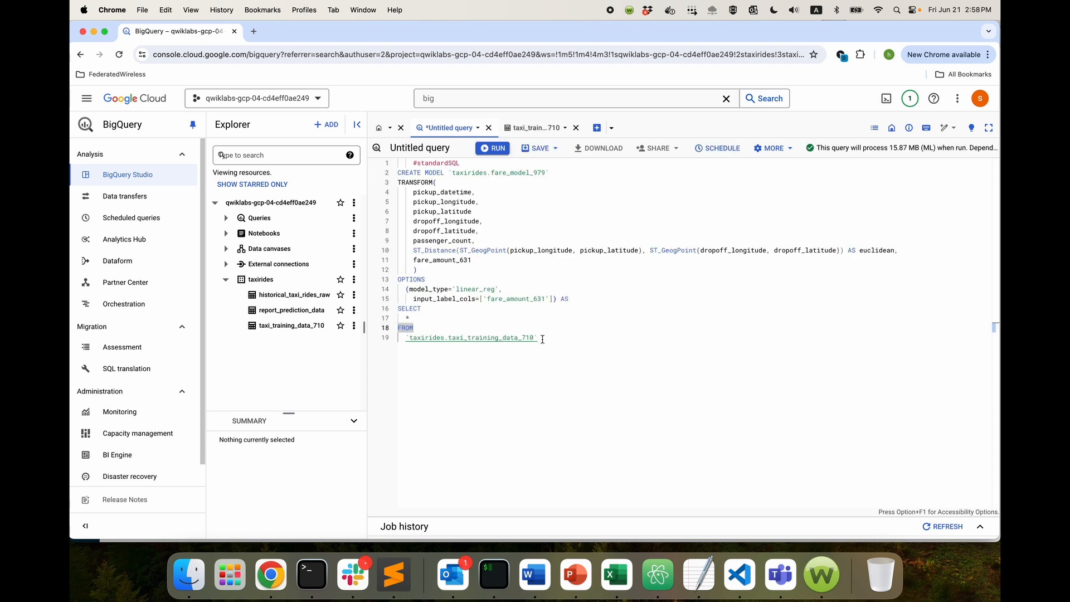
left_click_drag(536, 337, 399, 162)
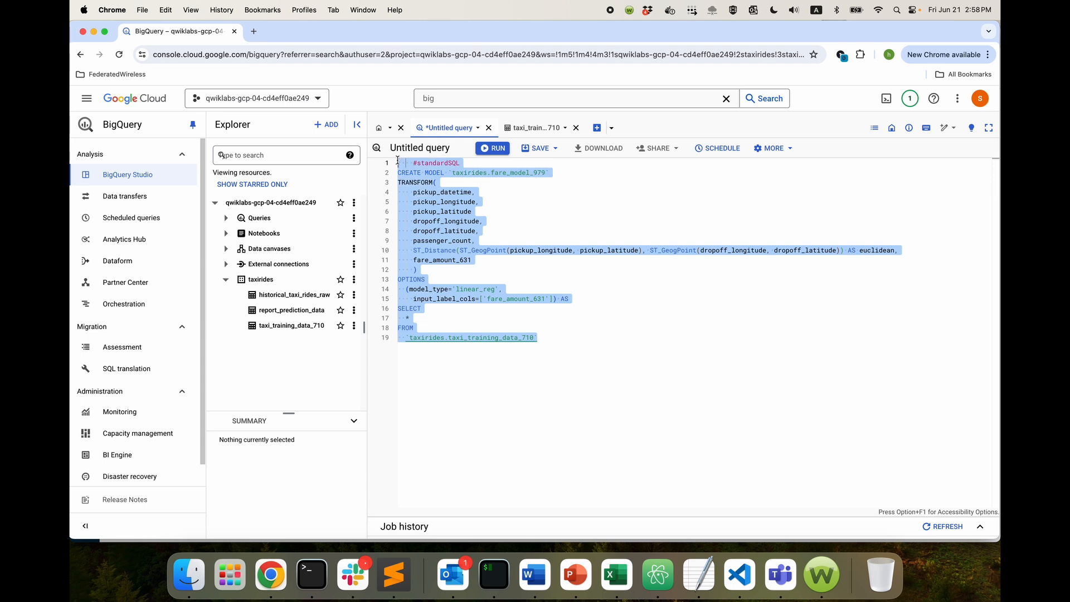
left_click(549, 226)
left_click_drag(559, 174, 395, 173)
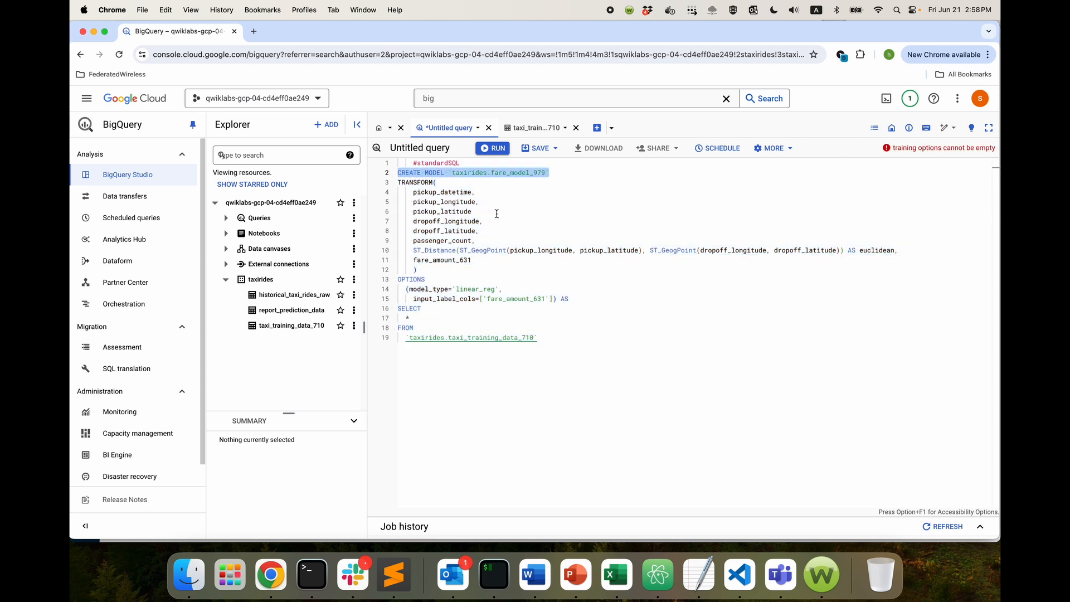
left_click(550, 173)
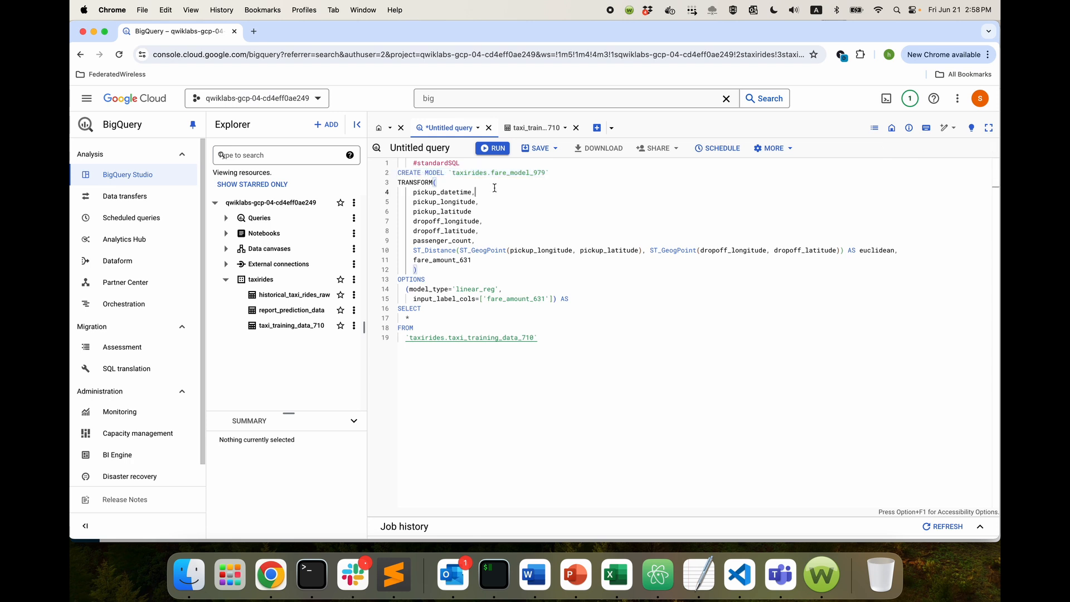
left_click_drag(550, 173, 449, 174)
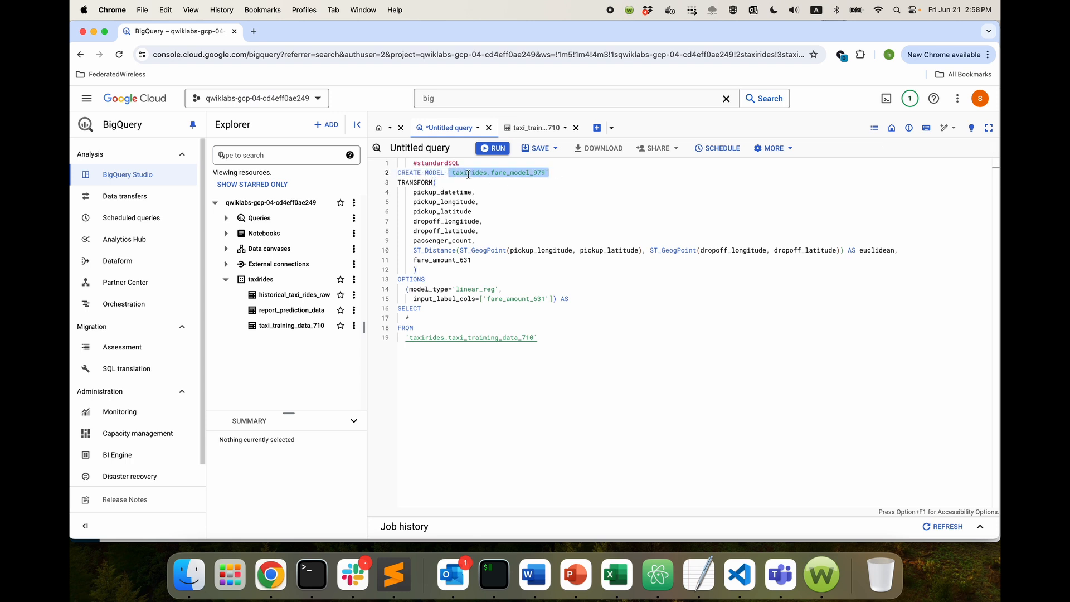
left_click(468, 173)
left_click(512, 173)
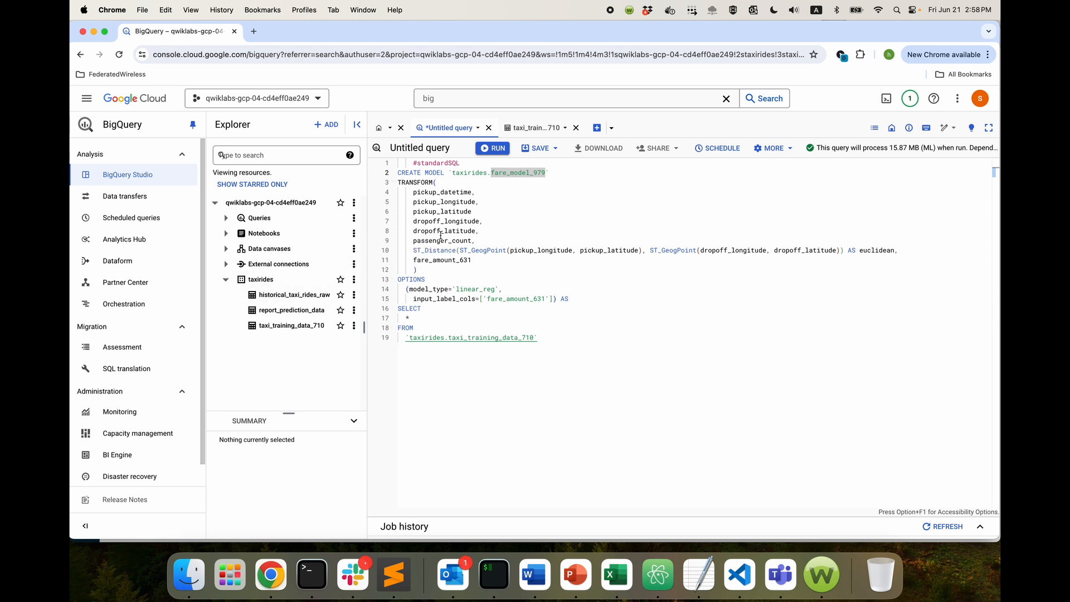
left_click(467, 173)
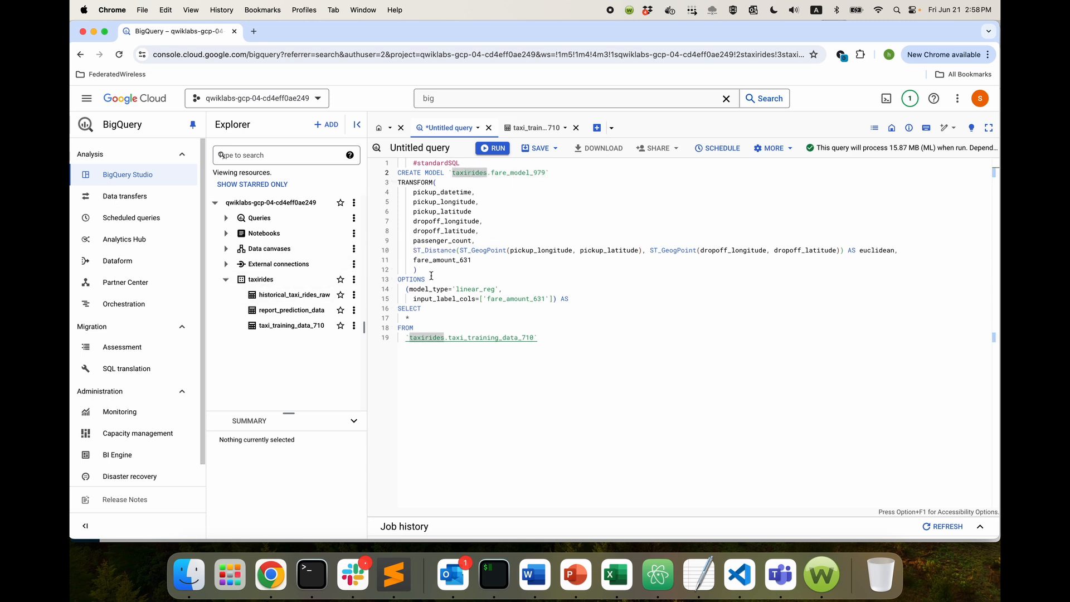
Examine the query's TRANSFORM block and its OPTIONS clause with the linear_reg model type and the fare_amount_631 label column.
left_click_drag(431, 273, 398, 182)
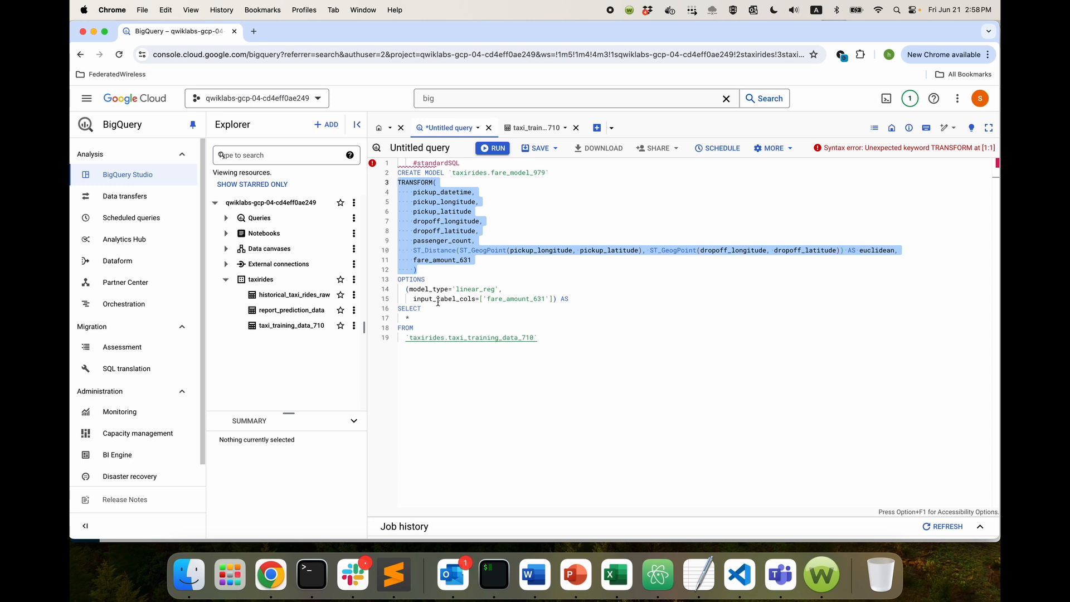
left_click_drag(568, 299, 398, 279)
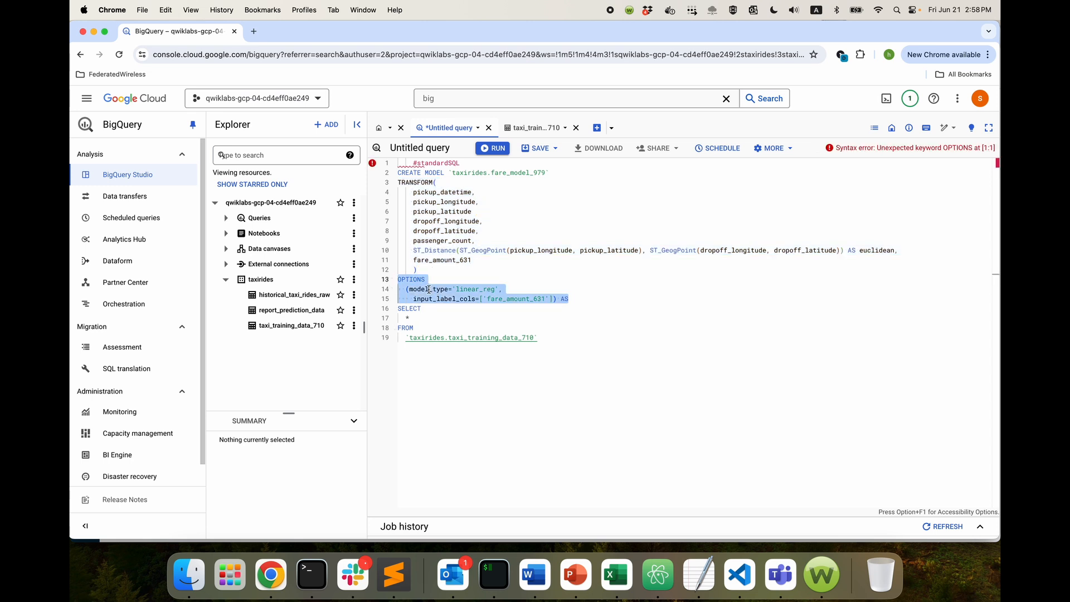
left_click(470, 296)
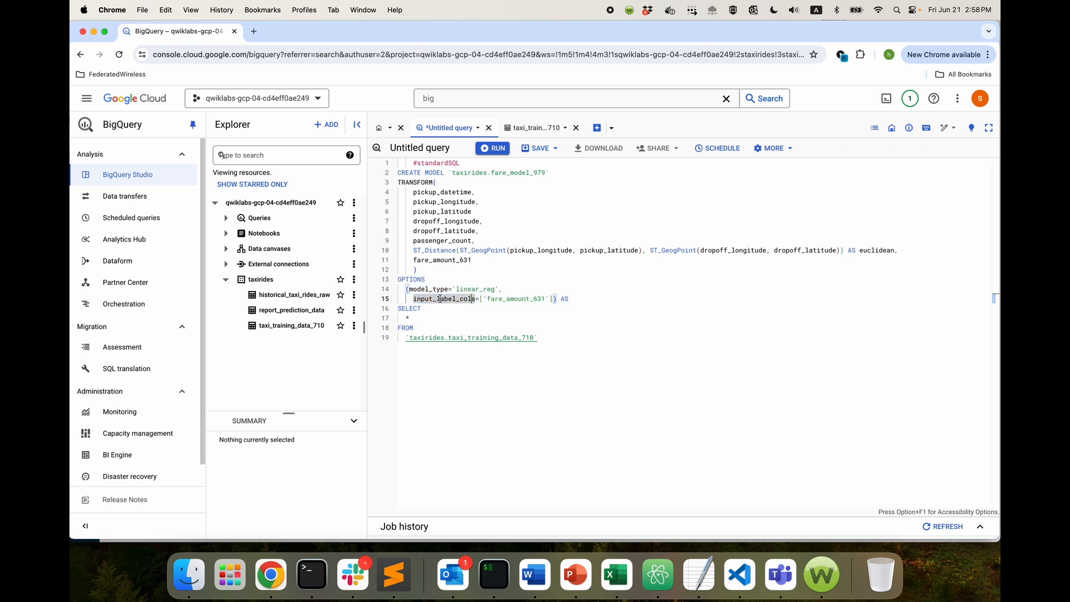
double_click(501, 301)
left_click_drag(547, 299, 492, 299)
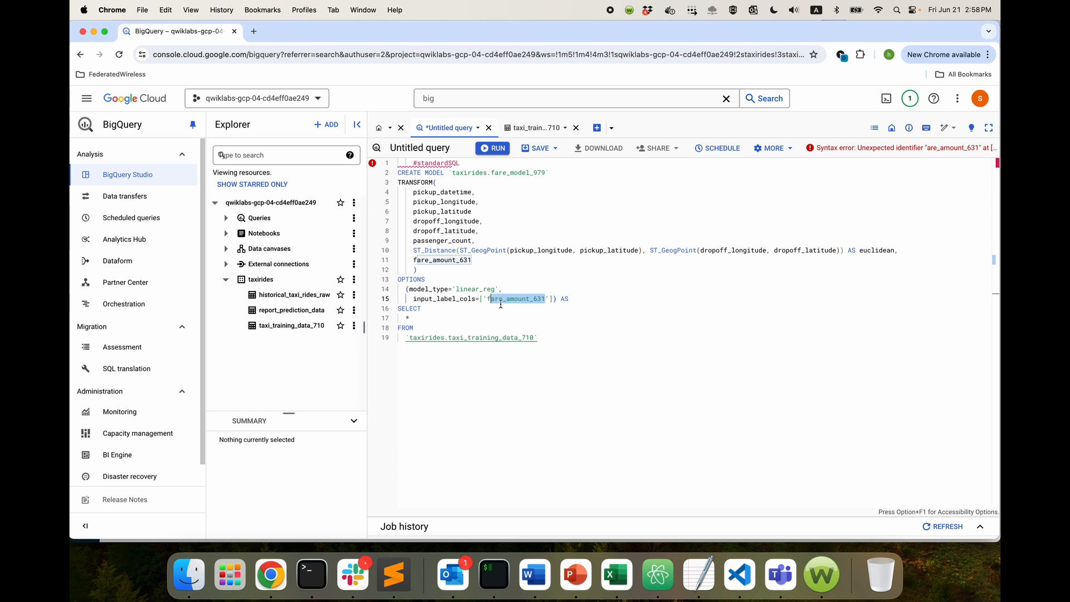
double_click(518, 300)
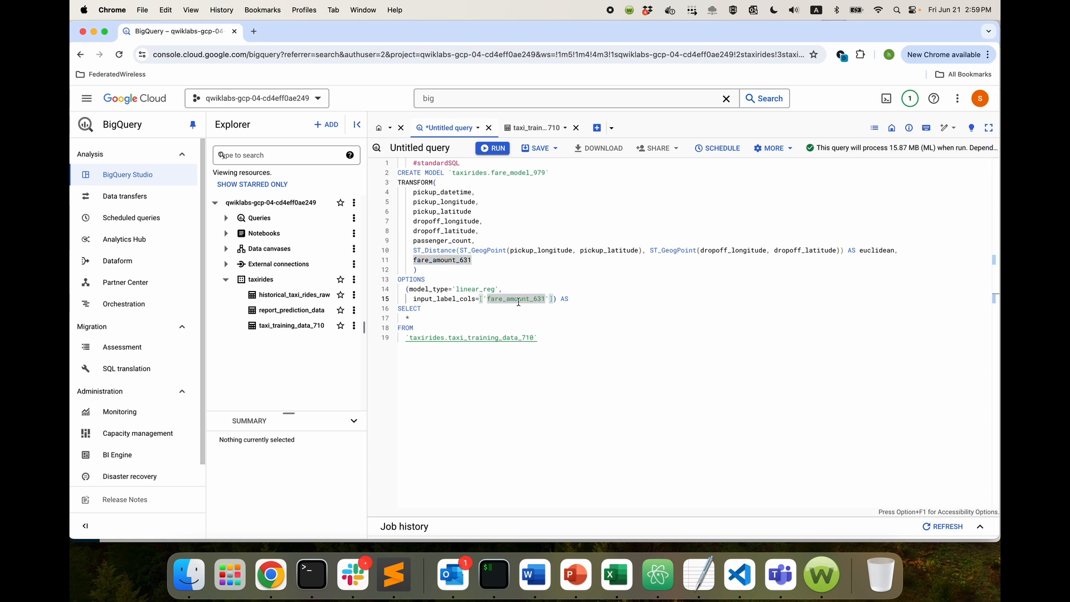
left_click(484, 268)
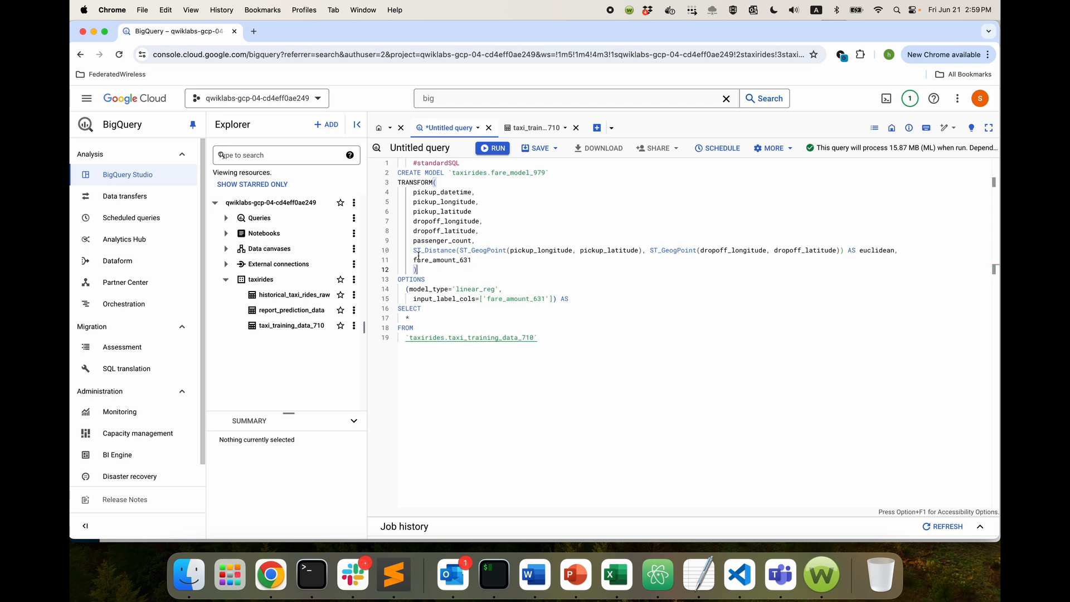
Review the feature columns inside TRANSFORM, from pickup_datetime to passenger_count, and the ST_Distance expression aliased as euclidean.
left_click_drag(418, 255, 397, 183)
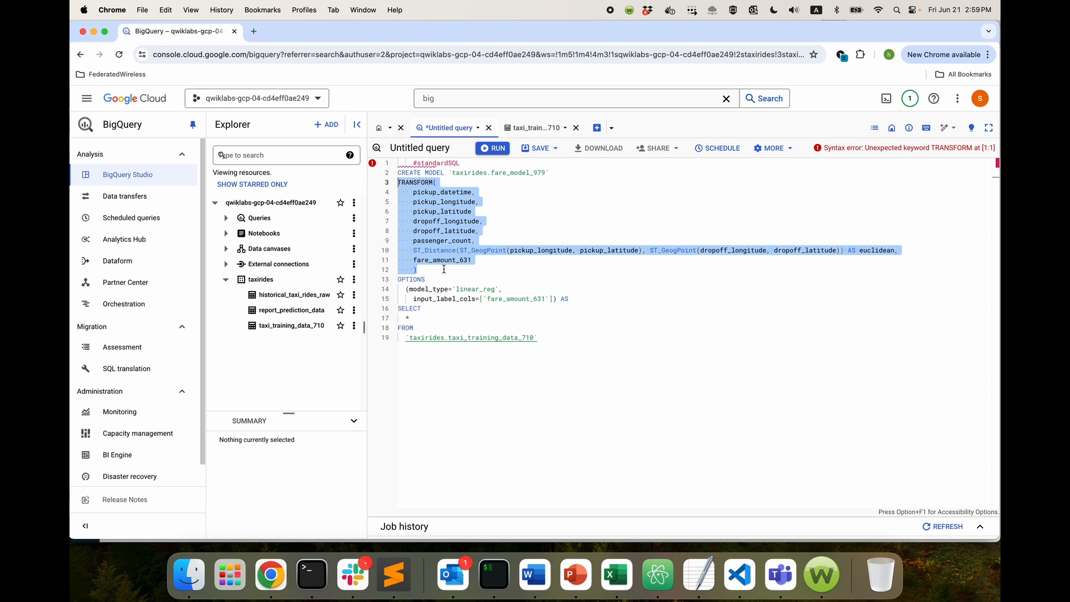
left_click(444, 270)
left_click_drag(476, 241, 412, 189)
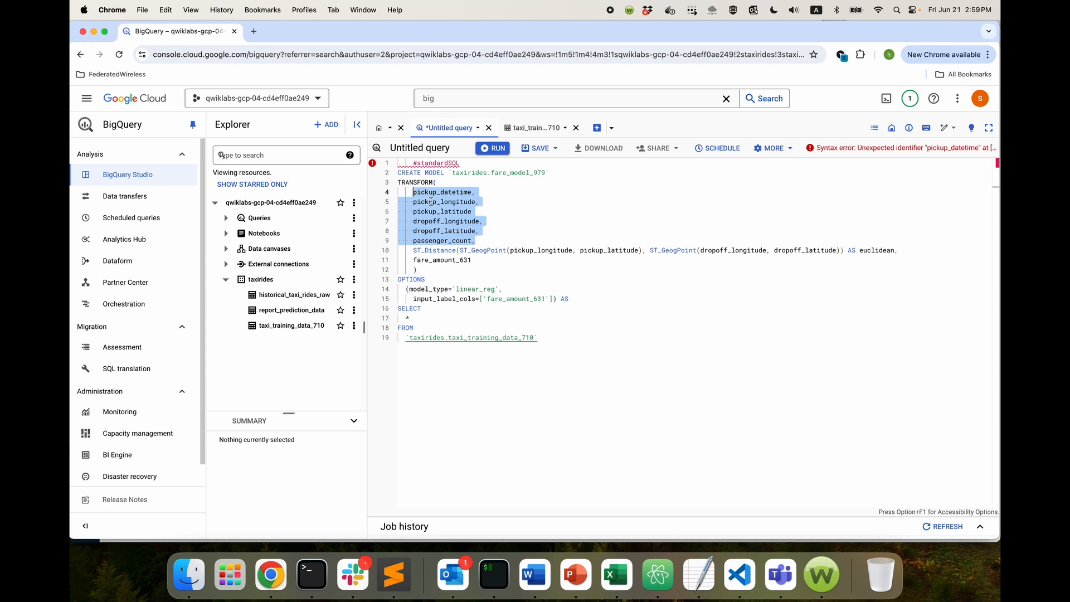
left_click(491, 270)
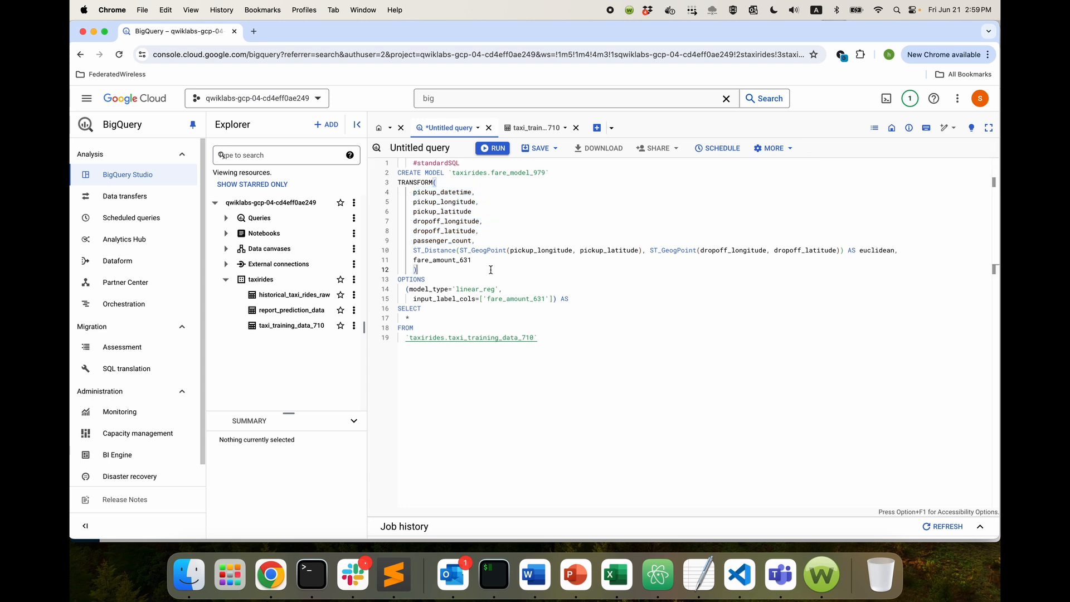
left_click_drag(902, 250, 414, 252)
left_click(519, 267)
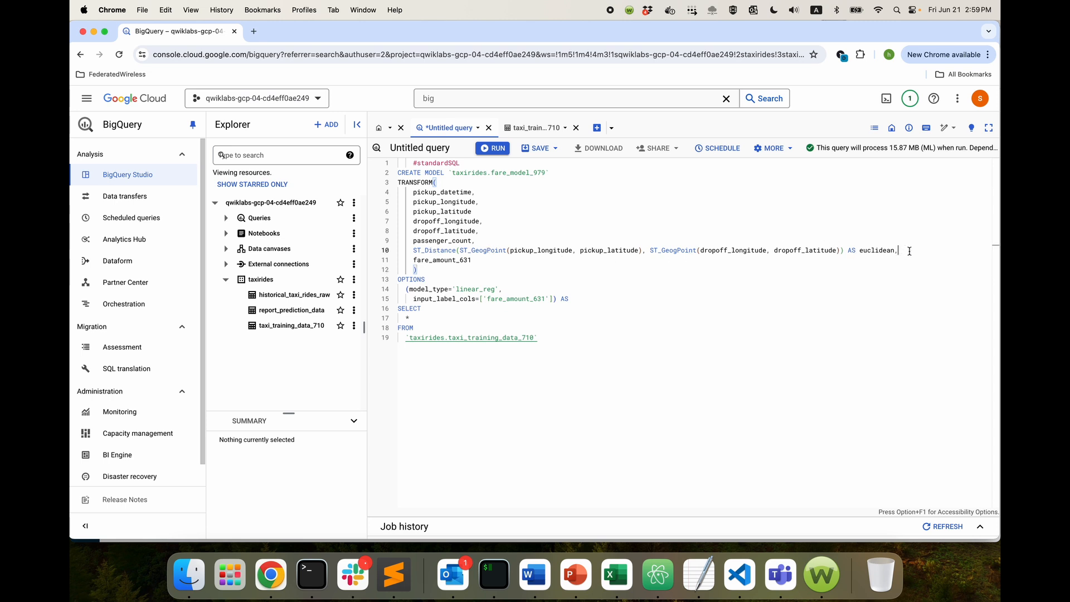
left_click_drag(905, 253, 413, 250)
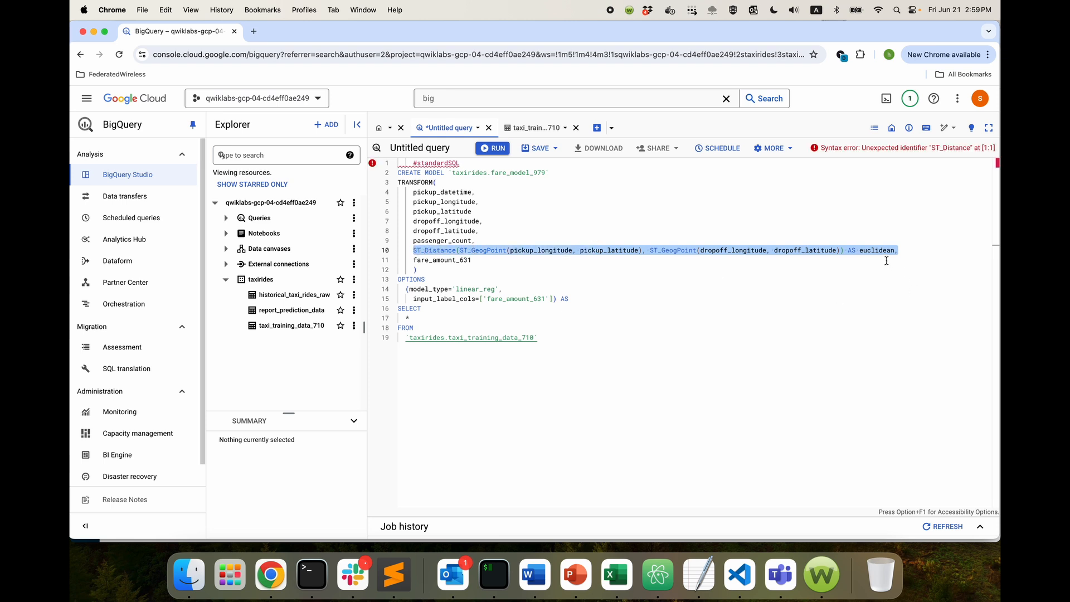
left_click(811, 275)
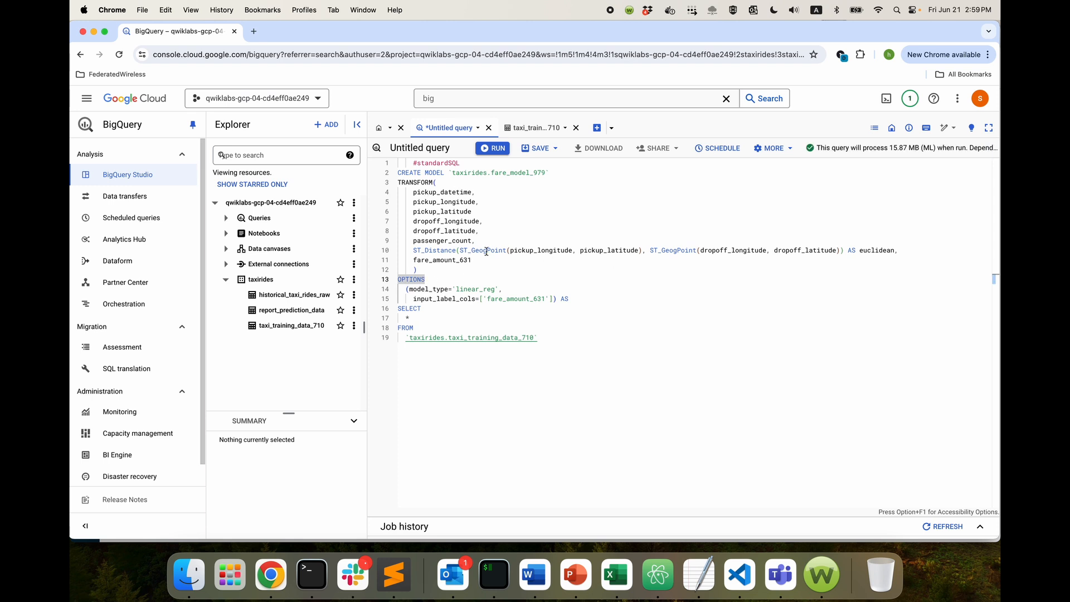
left_click(869, 251)
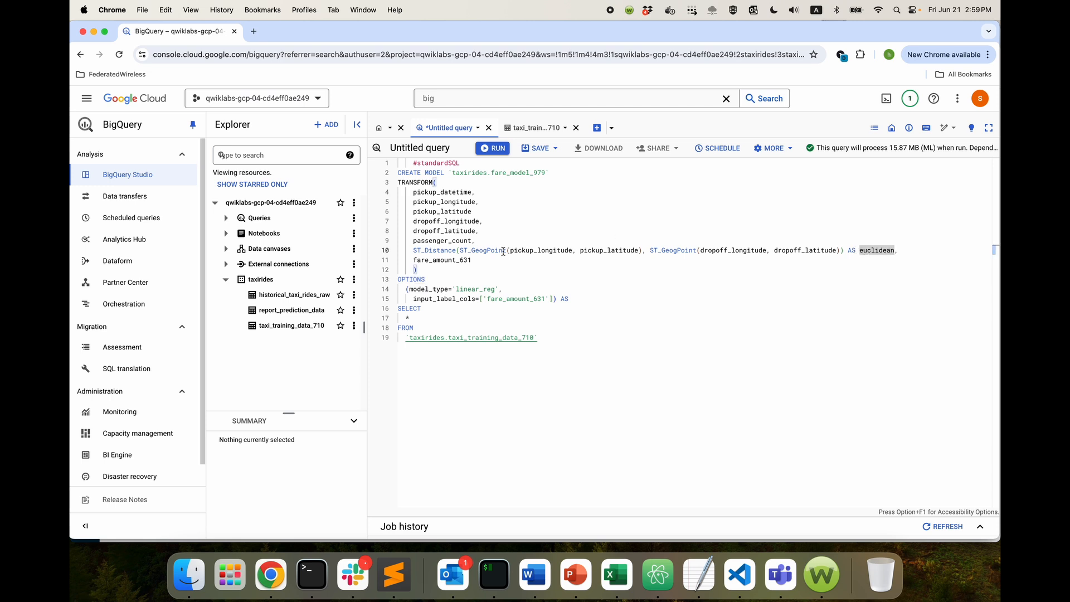
left_click_drag(477, 241, 413, 192)
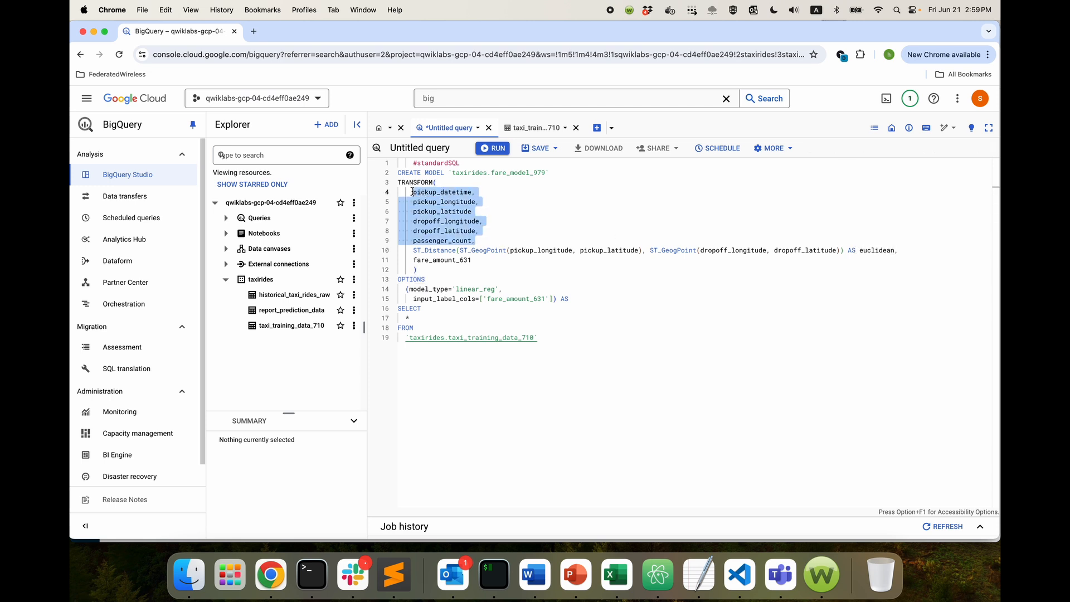
left_click_drag(483, 269, 413, 258)
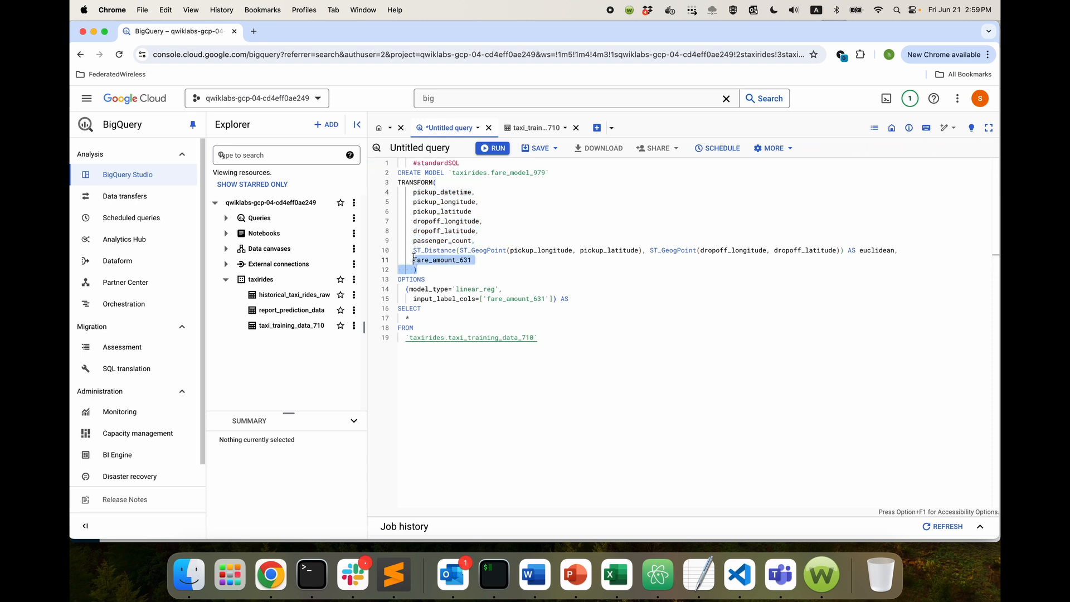
left_click(459, 262)
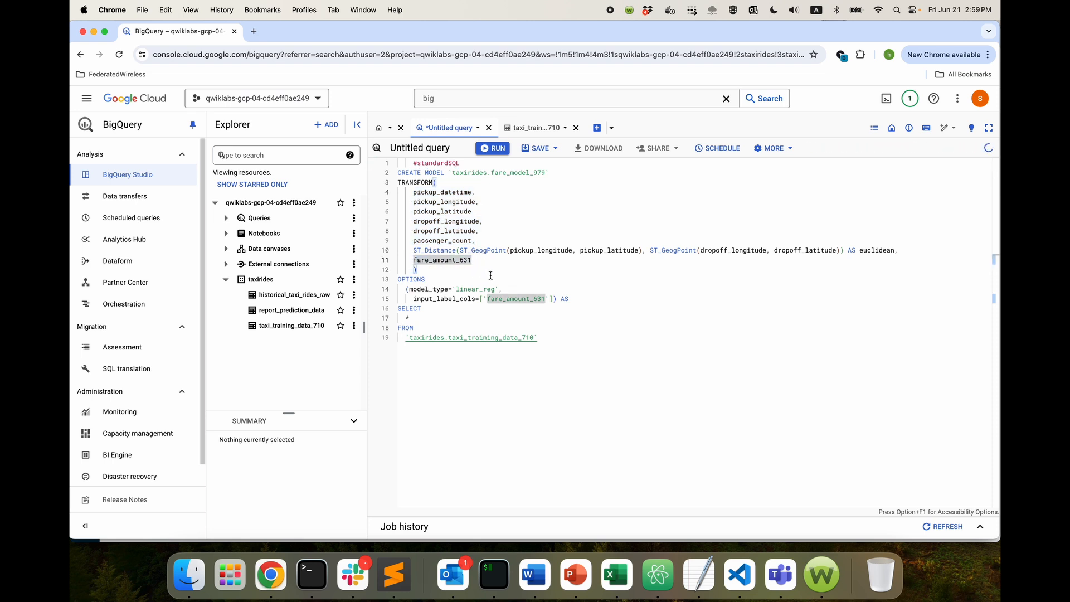
left_click(490, 273)
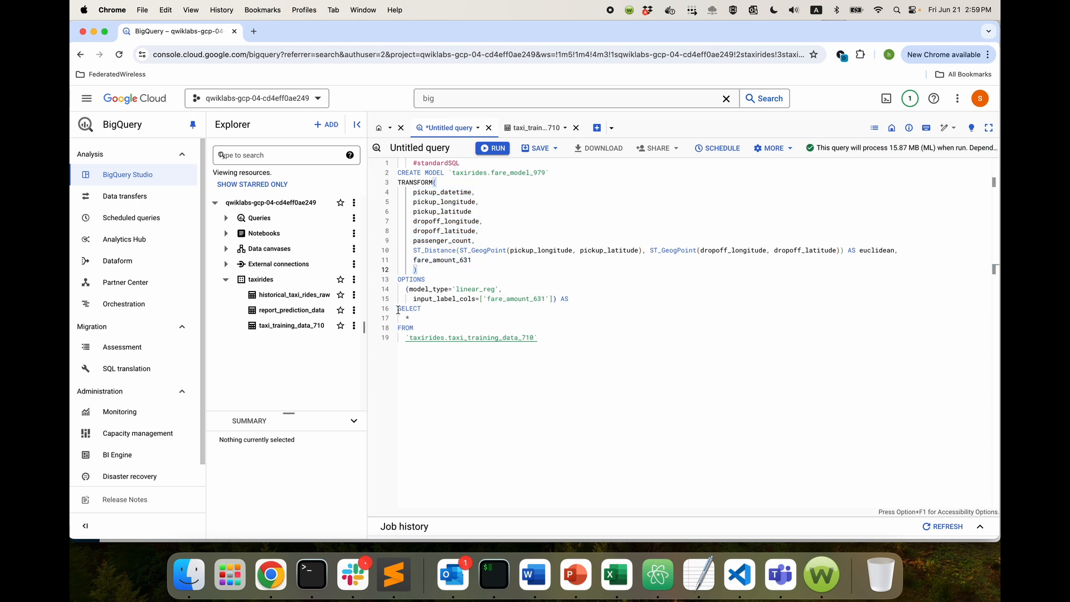
Check that the query selects from taxirides.taxi_training_data_710 and run it to create the model.
left_click_drag(397, 310, 481, 326)
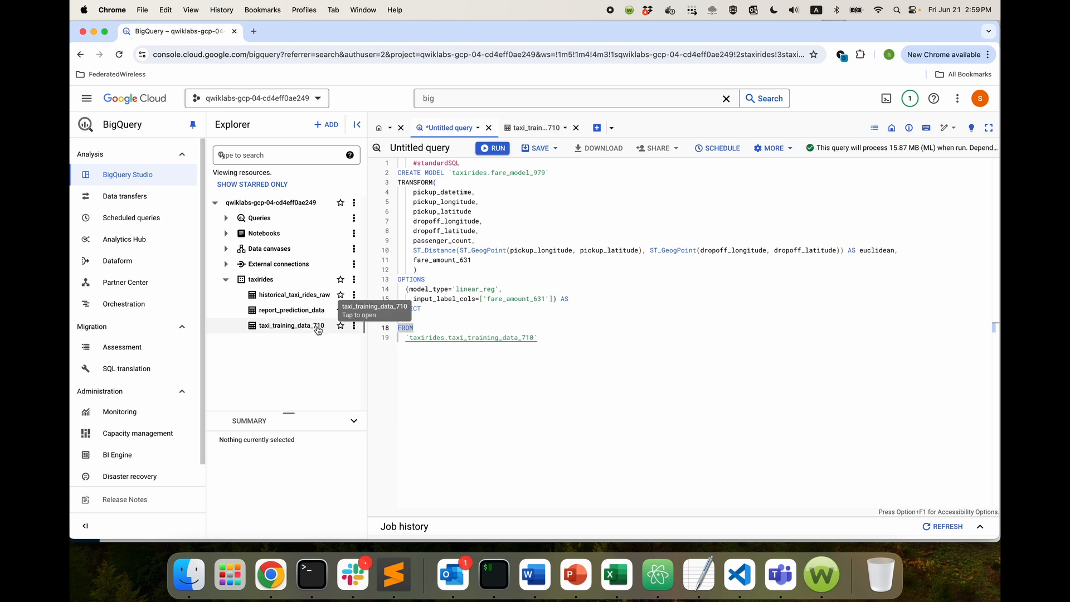
left_click(548, 388)
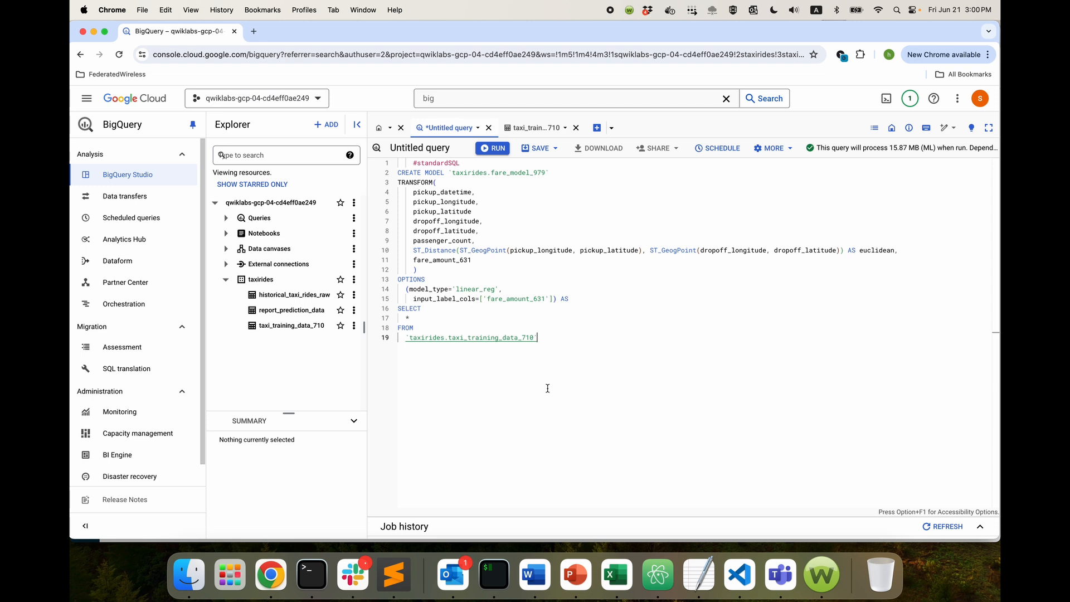
left_click(499, 149)
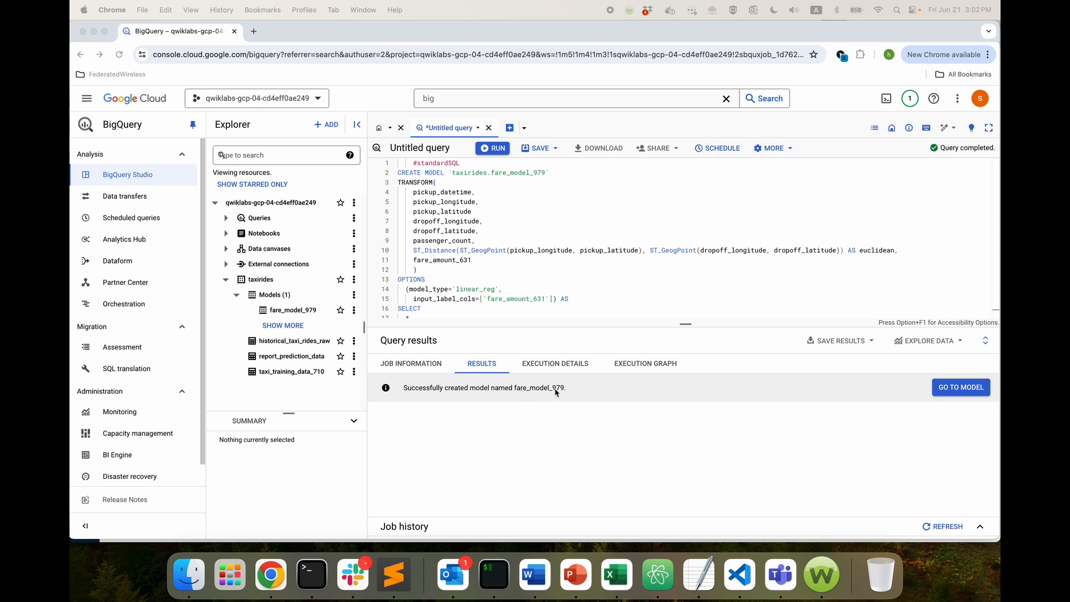
In a new query, select all columns from ML.EVALUATE for the model taxirides.fare_model_979, run it and check the mean squared error.
left_click(509, 129)
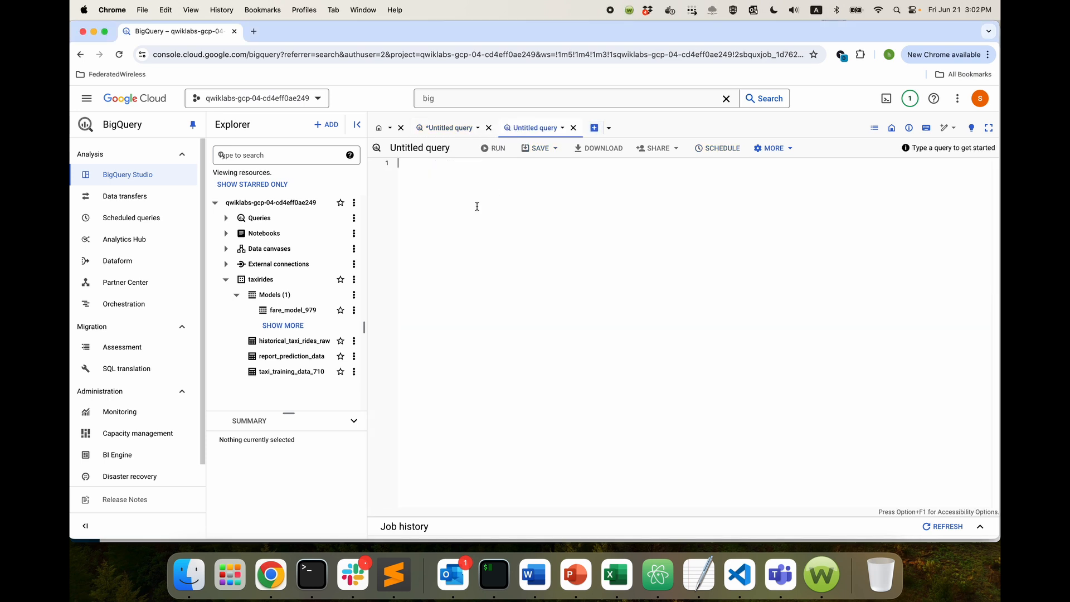
type("#standardSQL SELECT   * FROM   ML.EVALUATE(MODEL `taxirides.fare_model_979`)")
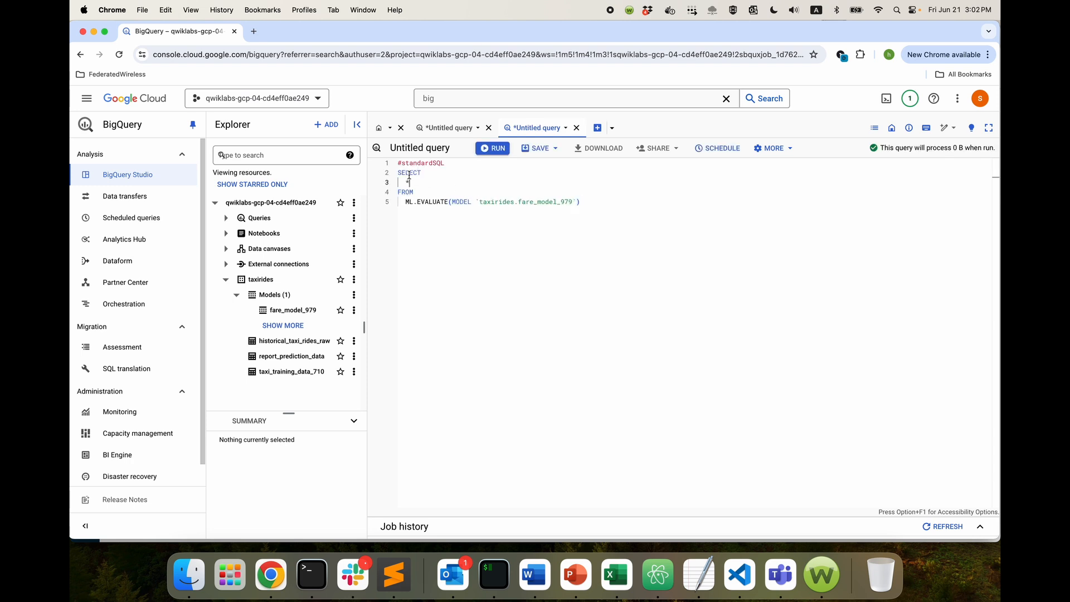
left_click(416, 182)
left_click(451, 202)
left_click(572, 202)
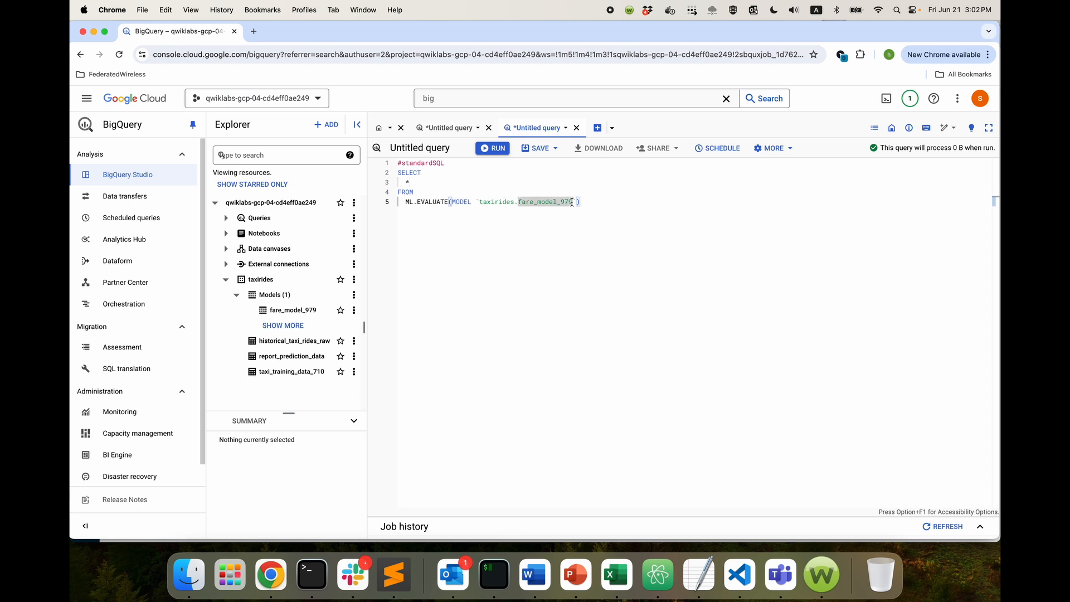
left_click(534, 212)
left_click(485, 154)
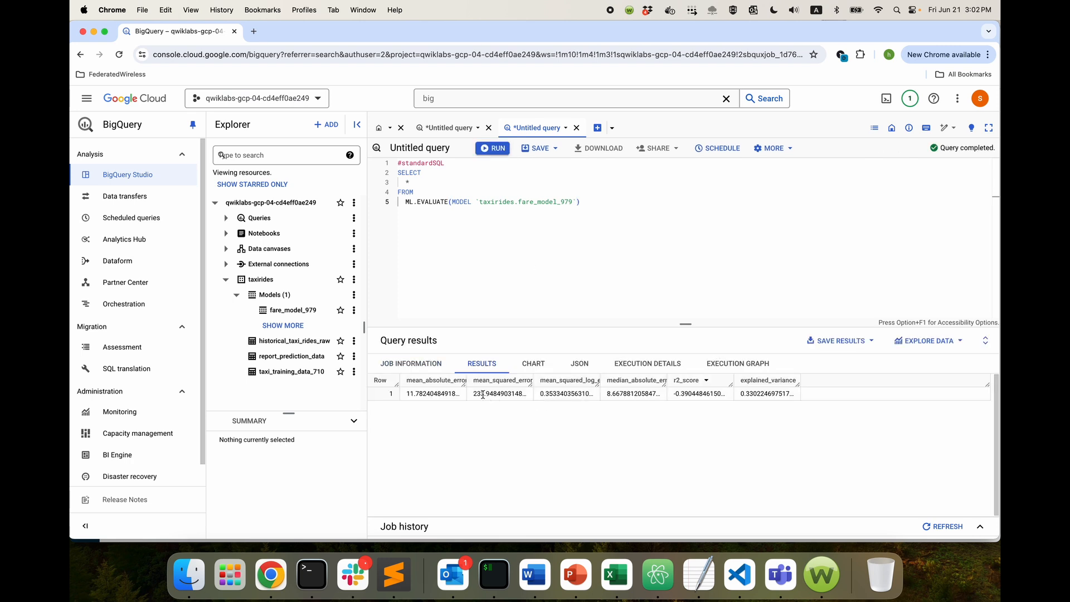
left_click_drag(484, 395, 472, 398)
Add dayofweek and hourofday (hour buckets 0, 6, 12, 18, 24) after pickup_datetime in the CREATE MODEL query's TRANSFORM block and try to rerun it.
left_click(456, 129)
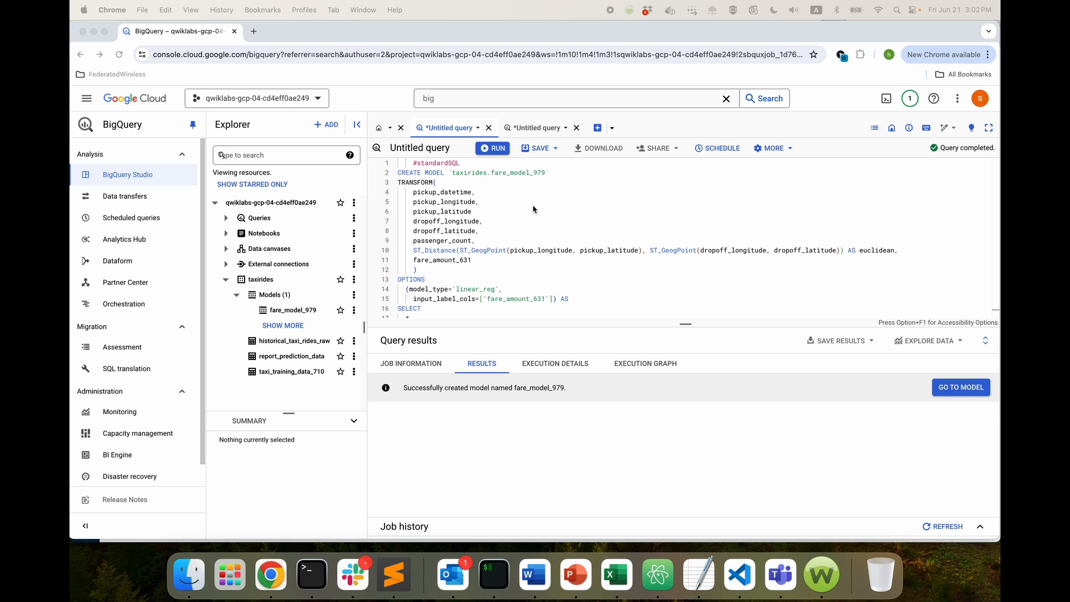
left_click(480, 192)
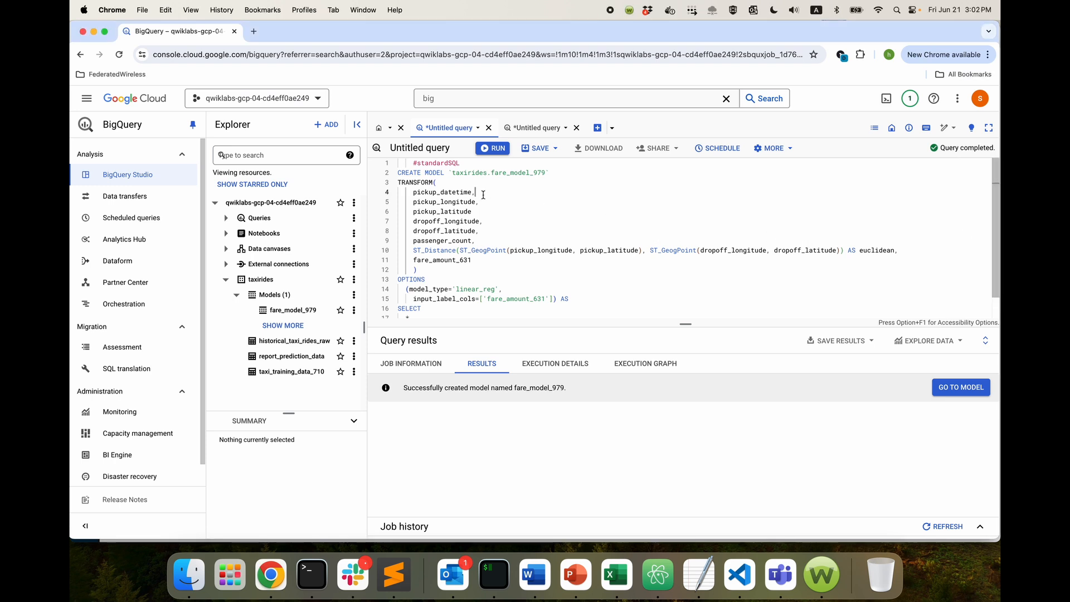
key("Return")
type("CAST(EXTRACT(DAYOFWEEK FROM pickup_datetime) AS STRING) AS dayofweek, ML.BUCKETIZE(EXTRACT(HOUR FROM pickup_datetime), [0, 6, 12, 18, 24]) AS hourofday,")
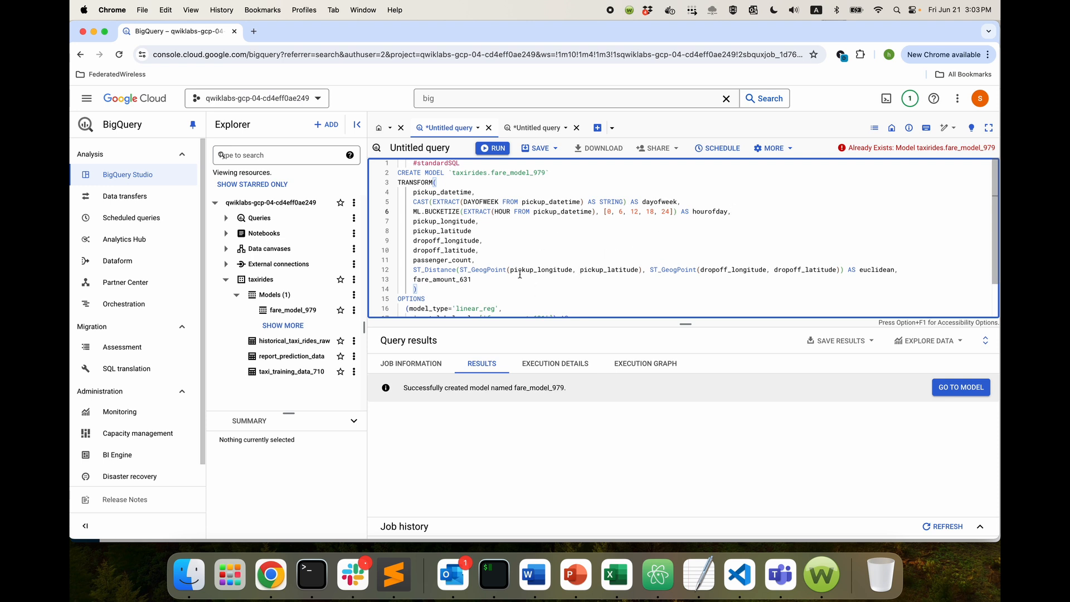
left_click(497, 149)
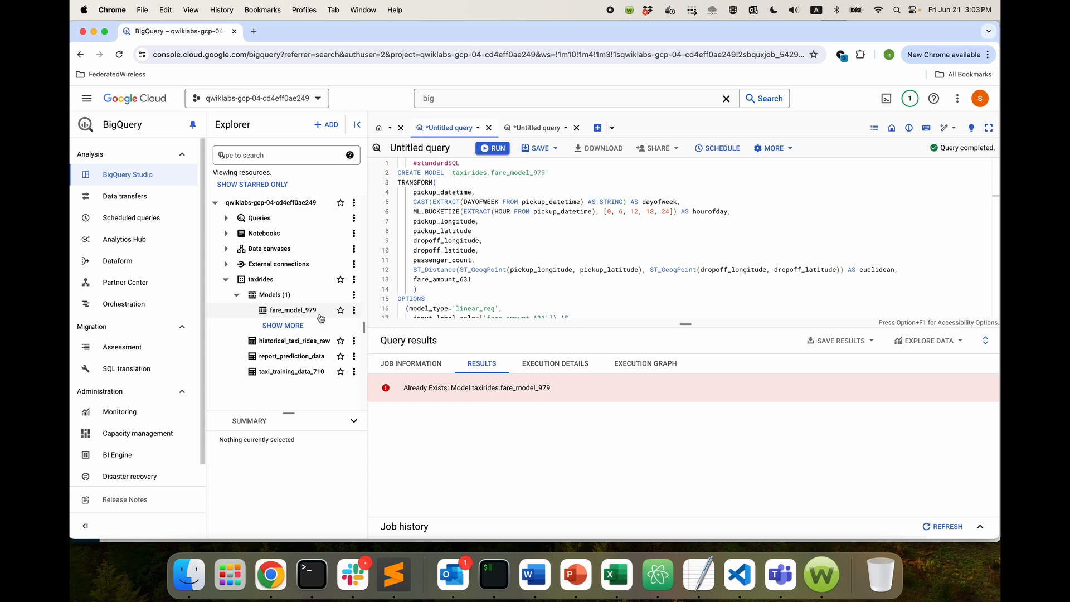
Change the statement for taxirides.fare_model_979 to CREATE OR REPLACE MODEL and run it to retrain the model.
double_click(433, 173)
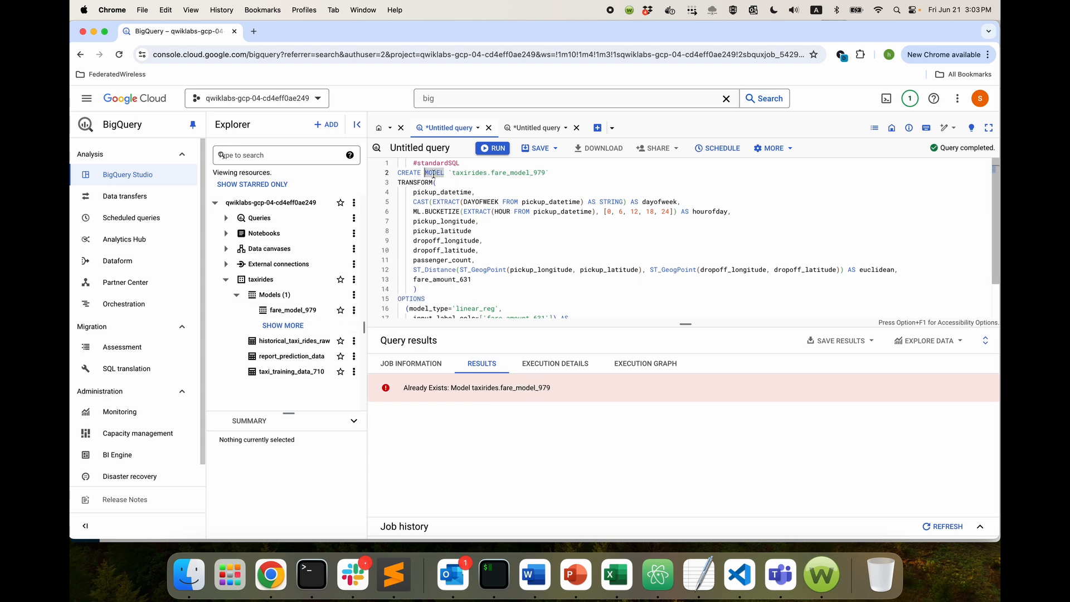
key("Left")
left_click(425, 172)
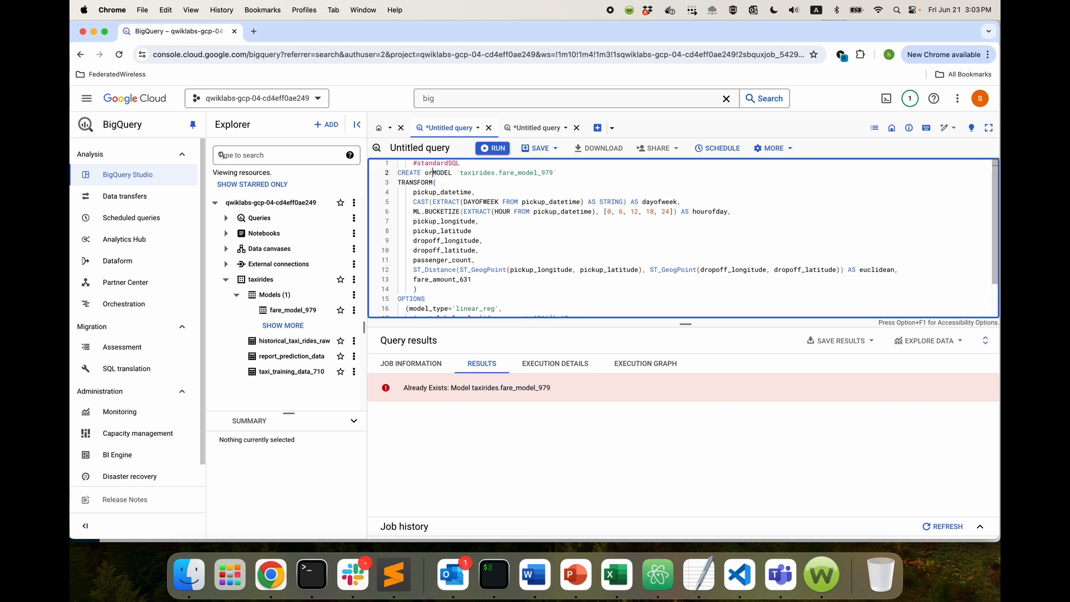
type("OR REPLACE")
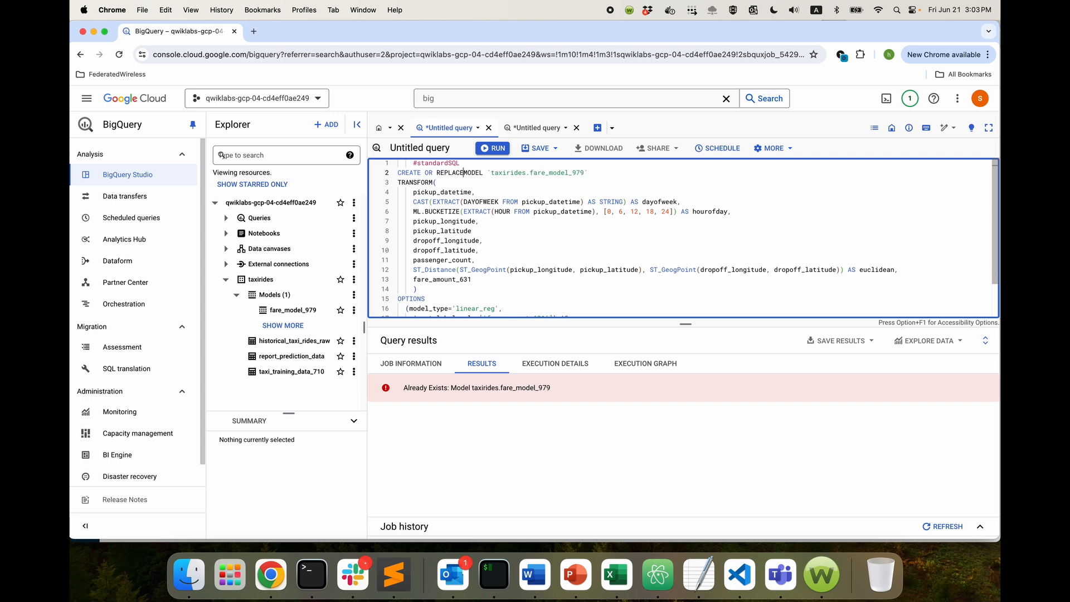
left_click(499, 148)
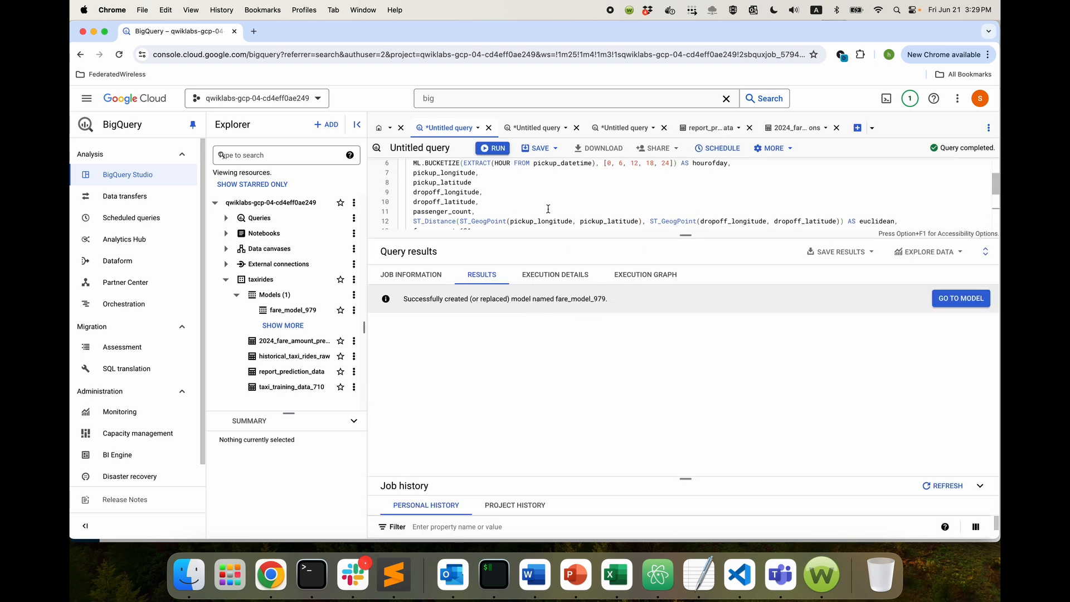
Rerun the ML.EVALUATE query for taxirides.fare_model_979 and check the mean squared error of the retrained model.
left_click(535, 129)
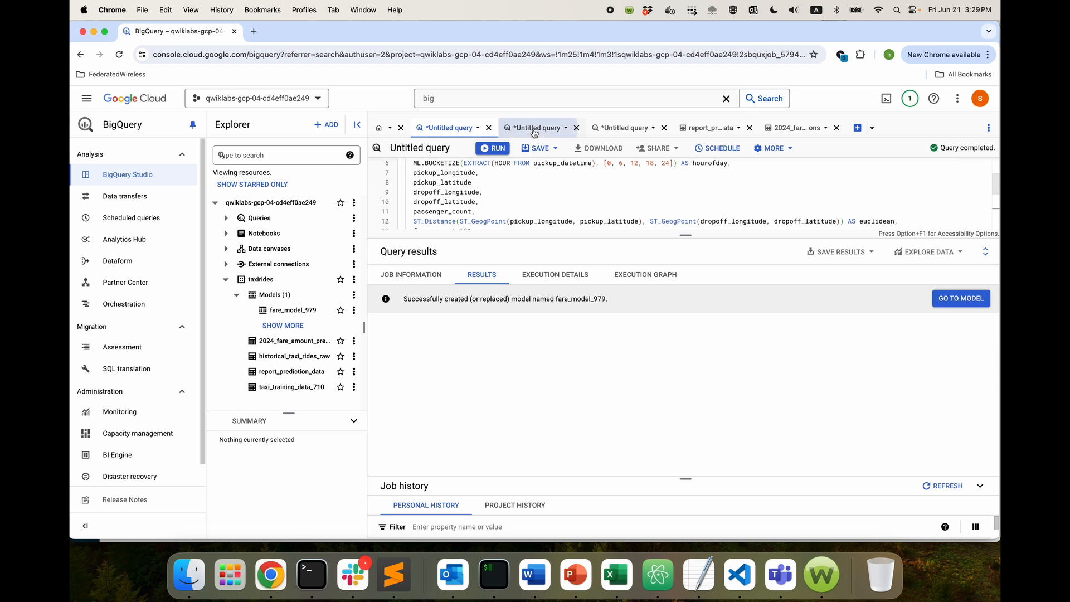
left_click(530, 188)
left_click(499, 149)
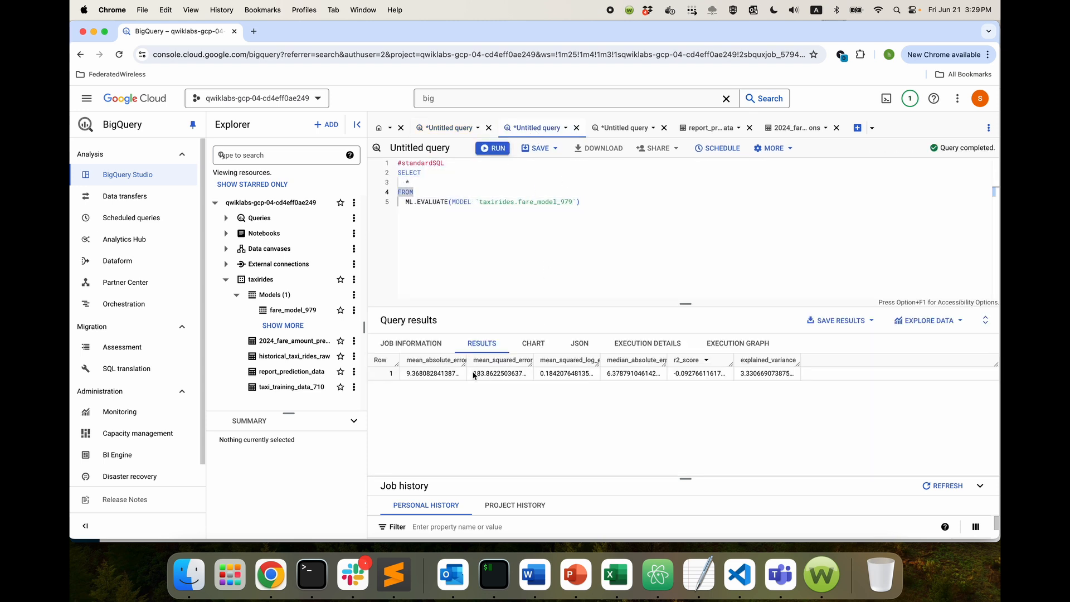
left_click_drag(474, 374, 488, 373)
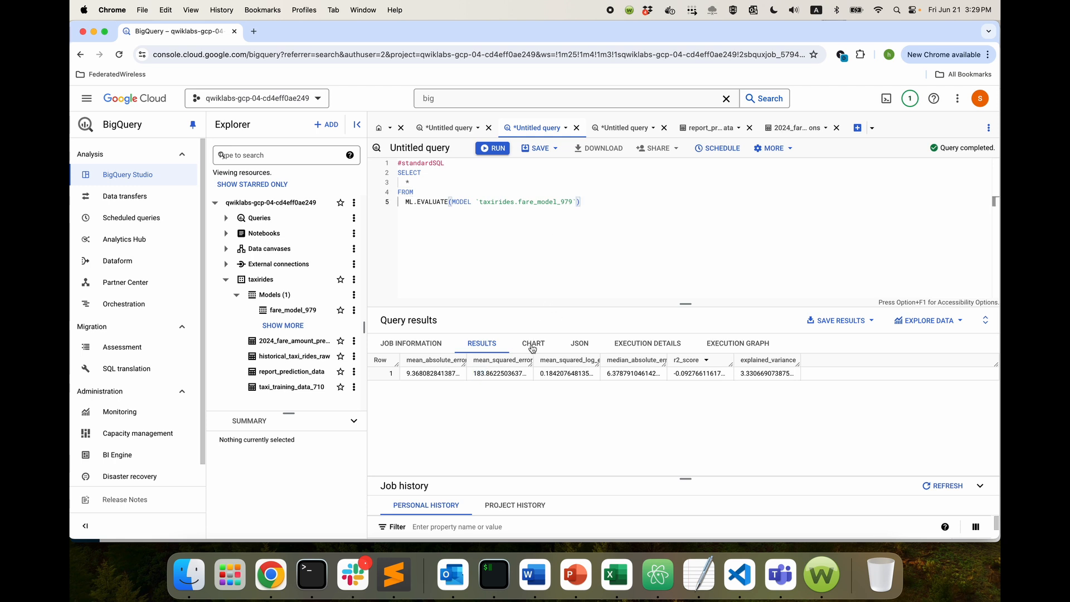
left_click_drag(525, 373, 477, 374)
left_click(538, 224)
Open the report_prediction_data table and preview its rows.
left_click(294, 372)
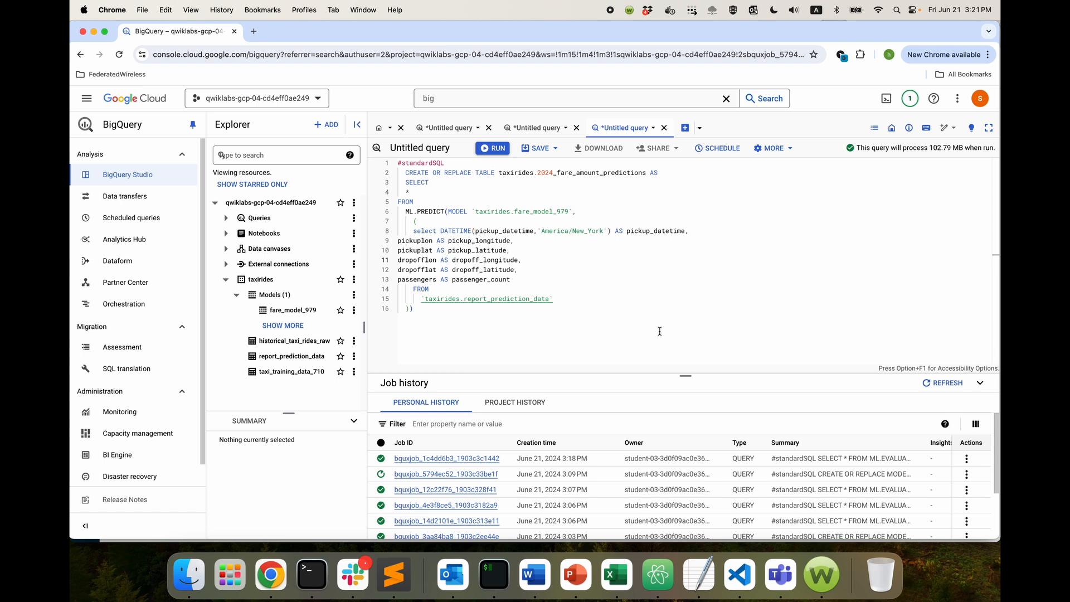
left_click(292, 356)
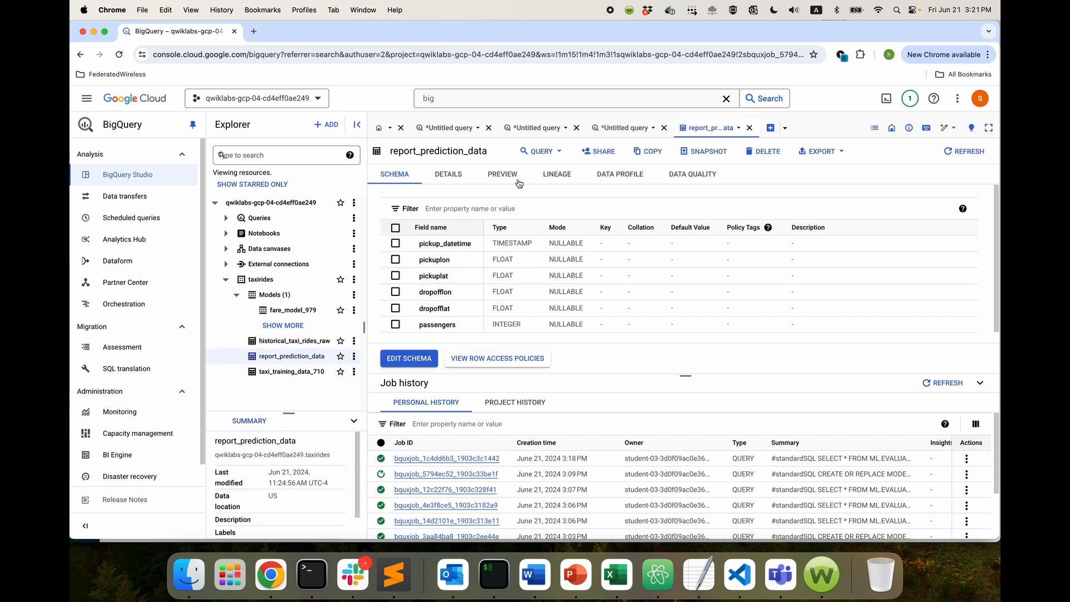
left_click(502, 177)
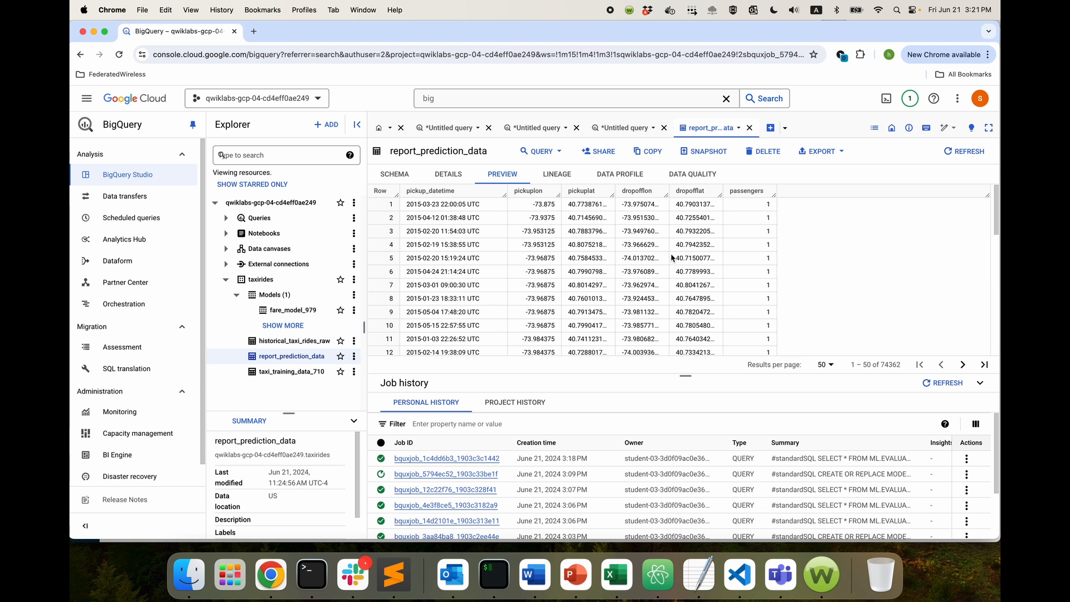
Review the ML.PREDICT query's source table taxirides.report_prediction_data and the DATETIME conversion of pickup_datetime to America/New_York.
left_click(625, 128)
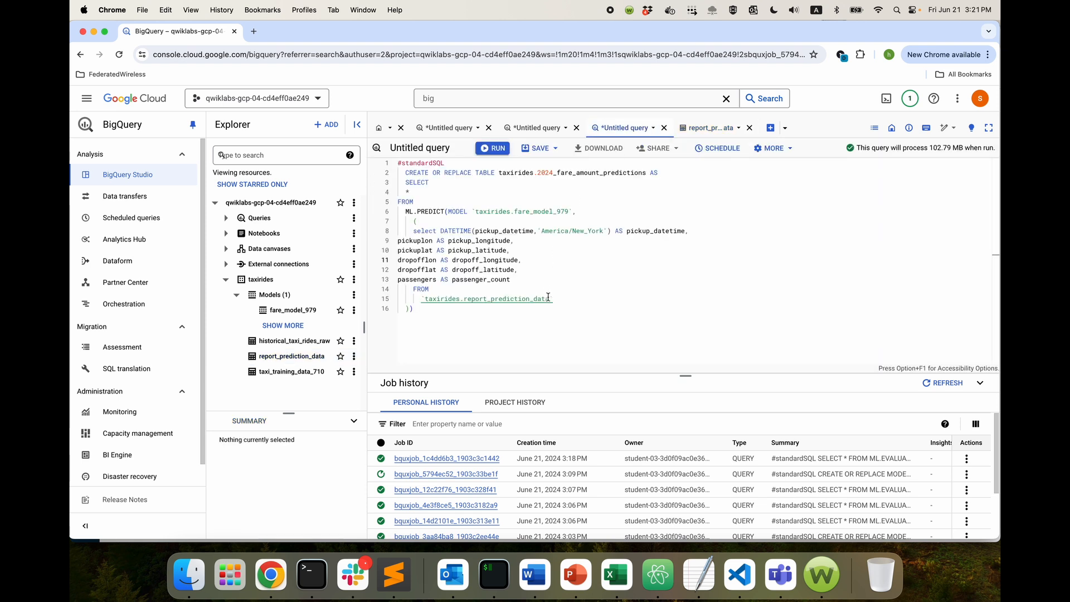
left_click_drag(557, 301, 459, 292)
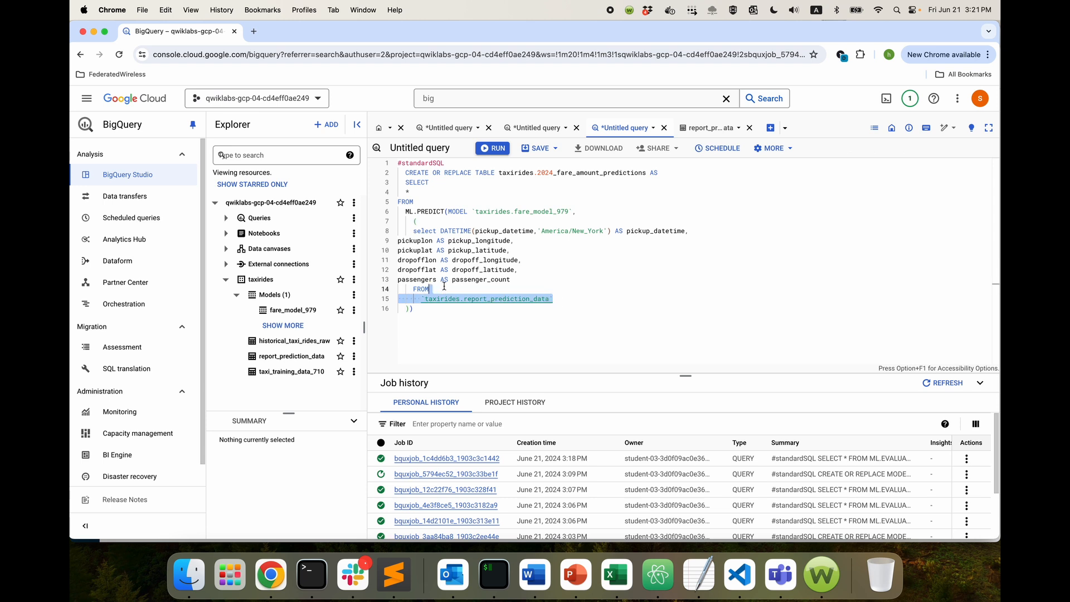
left_click(524, 288)
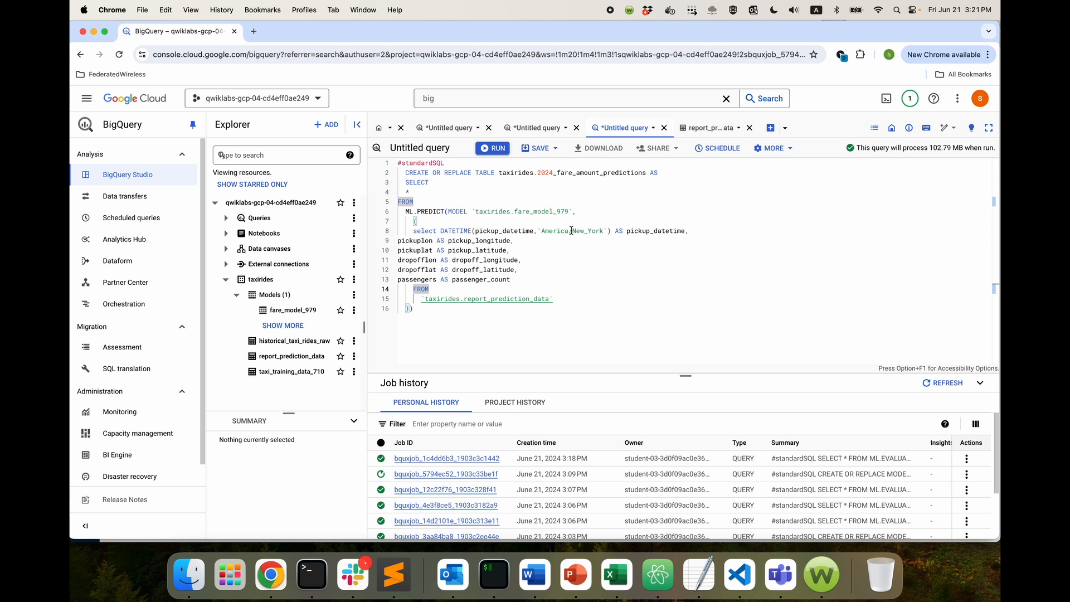
left_click_drag(687, 230, 475, 231)
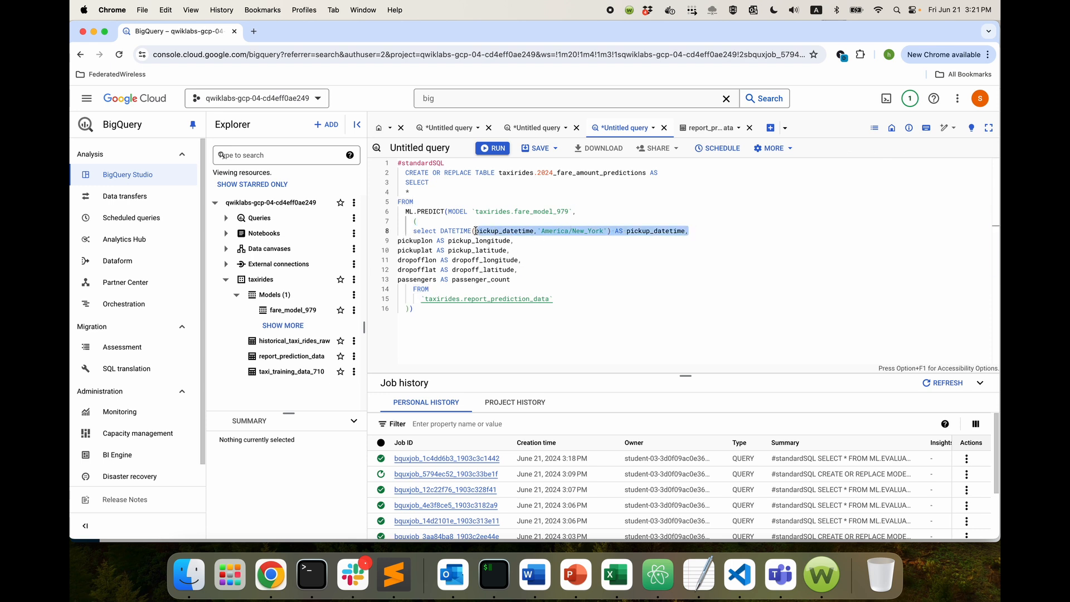
left_click(554, 242)
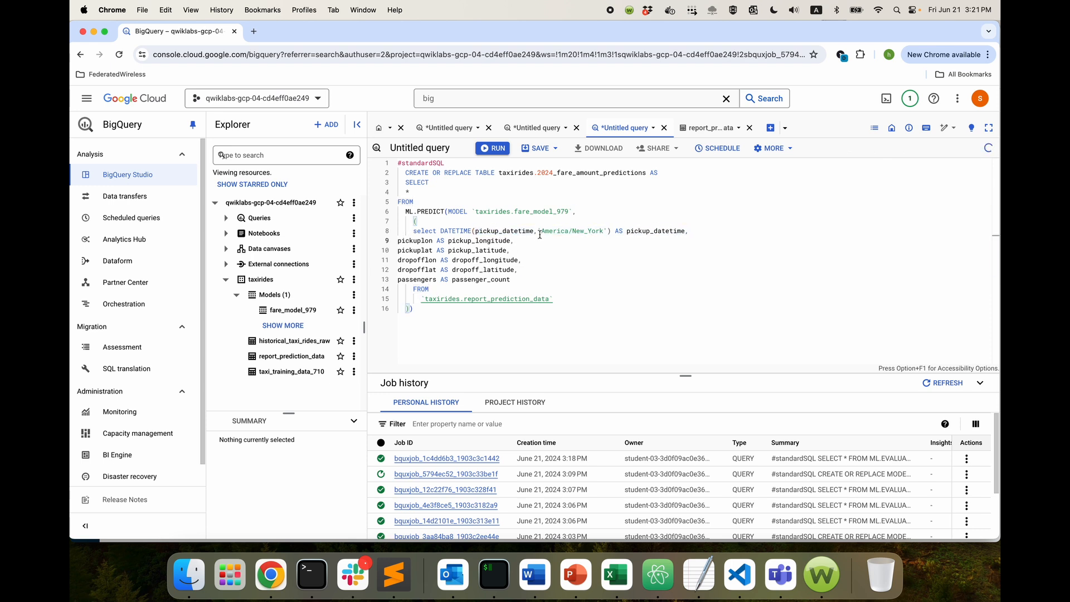
left_click(464, 230)
left_click(587, 269)
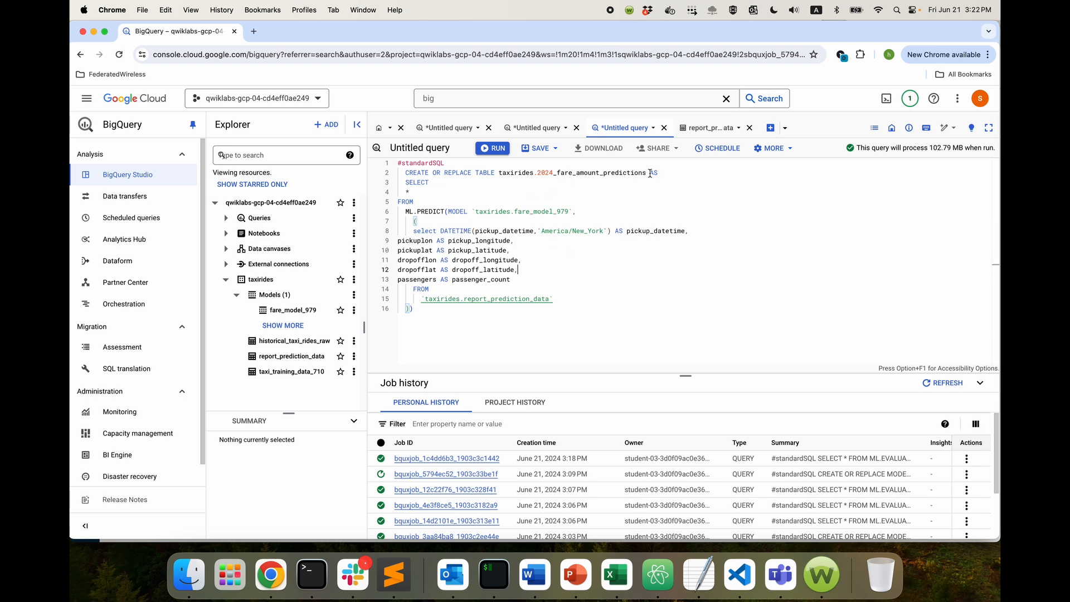
Check that the prediction query selects all columns into taxirides.2024_fare_amount_predictions and run it to create the table.
left_click_drag(412, 192, 395, 191)
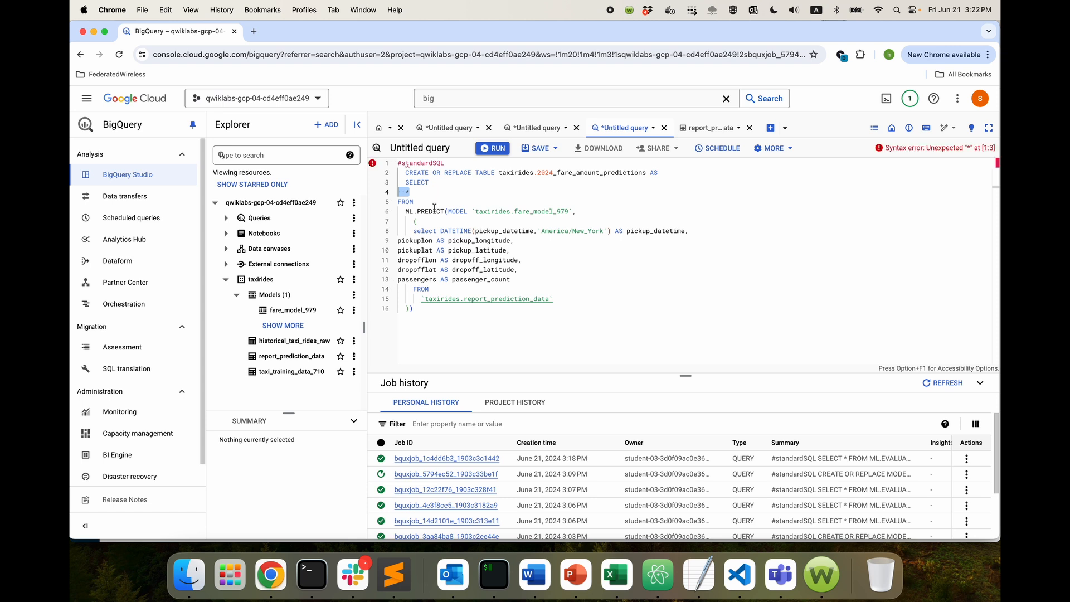
left_click(459, 174)
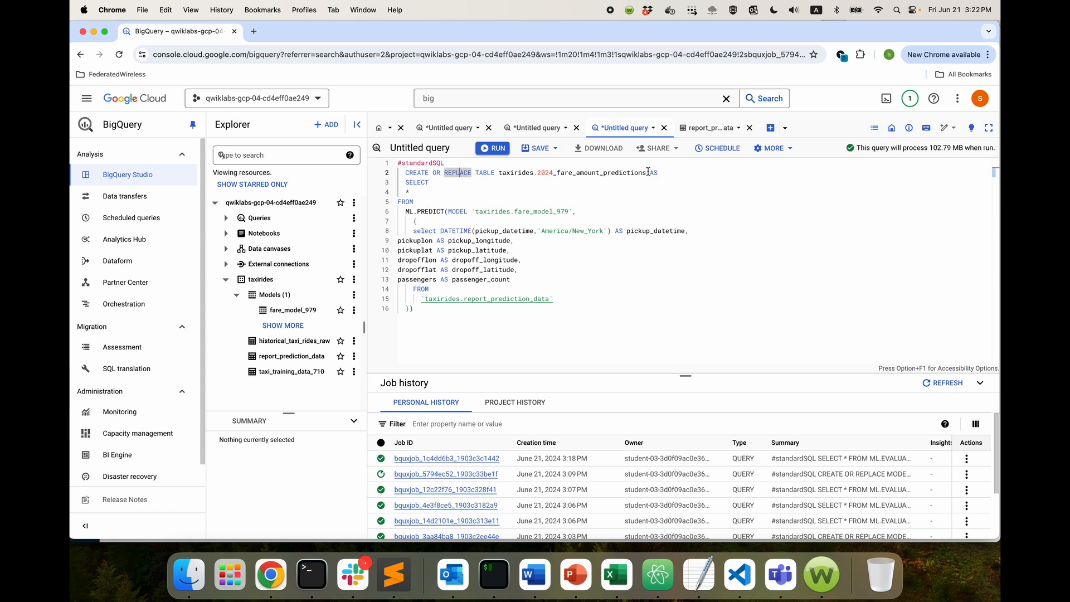
left_click_drag(646, 173, 495, 174)
left_click(496, 187)
left_click(500, 149)
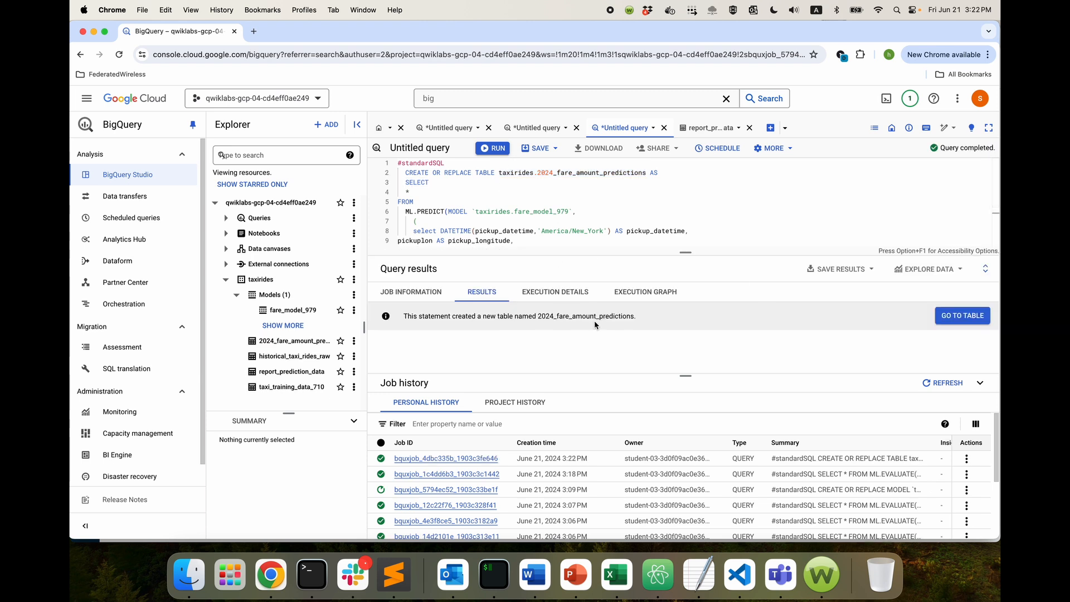
Preview the 2024_fare_amount_predictions table and widen the predicted_fare_amount_631 column to show its full values.
left_click(297, 345)
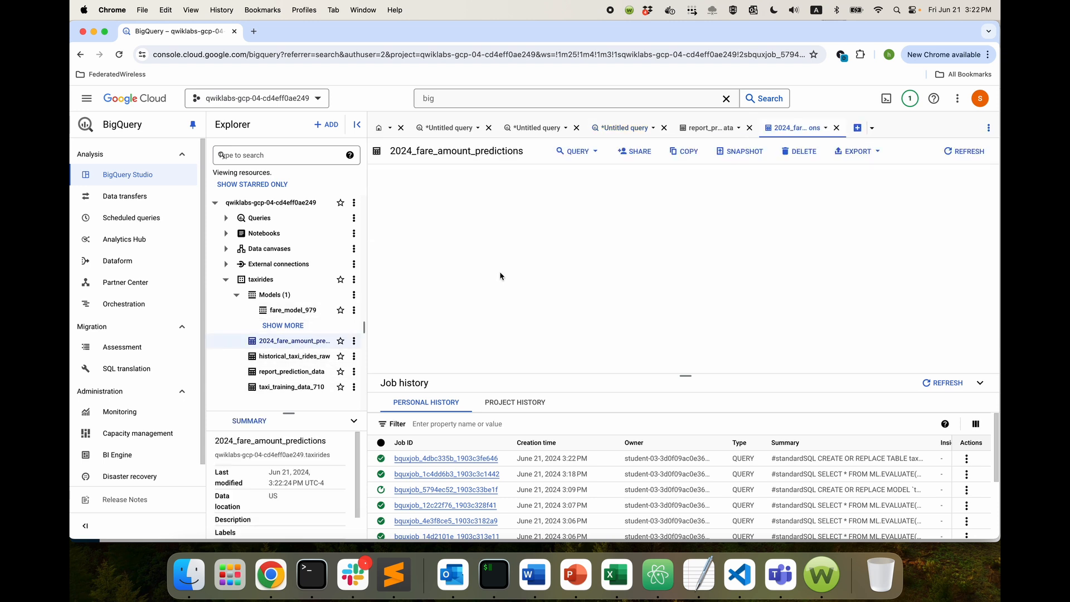
left_click(504, 177)
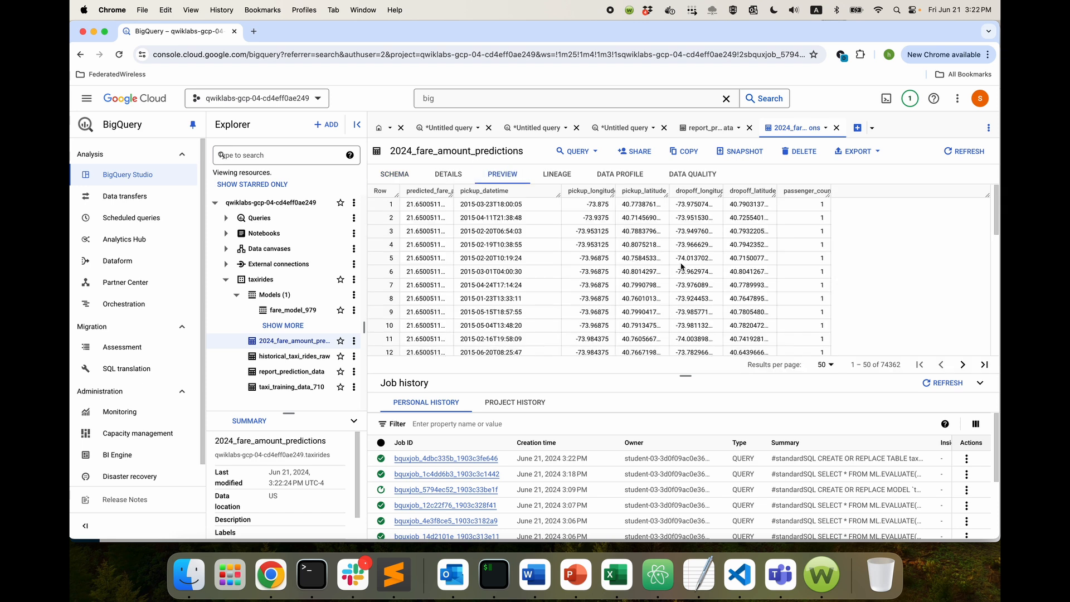
double_click(452, 191)
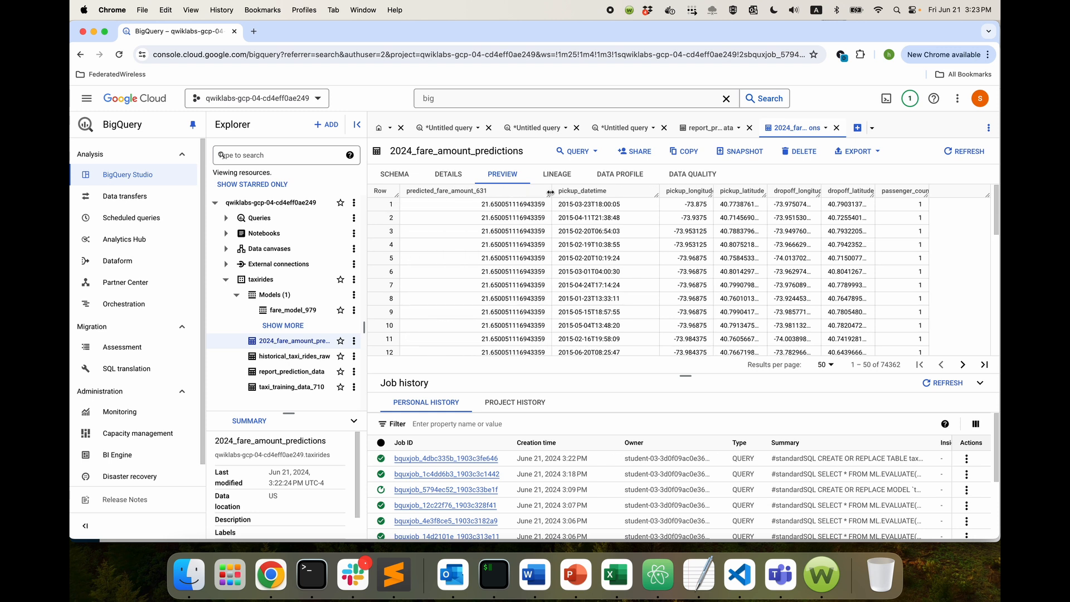